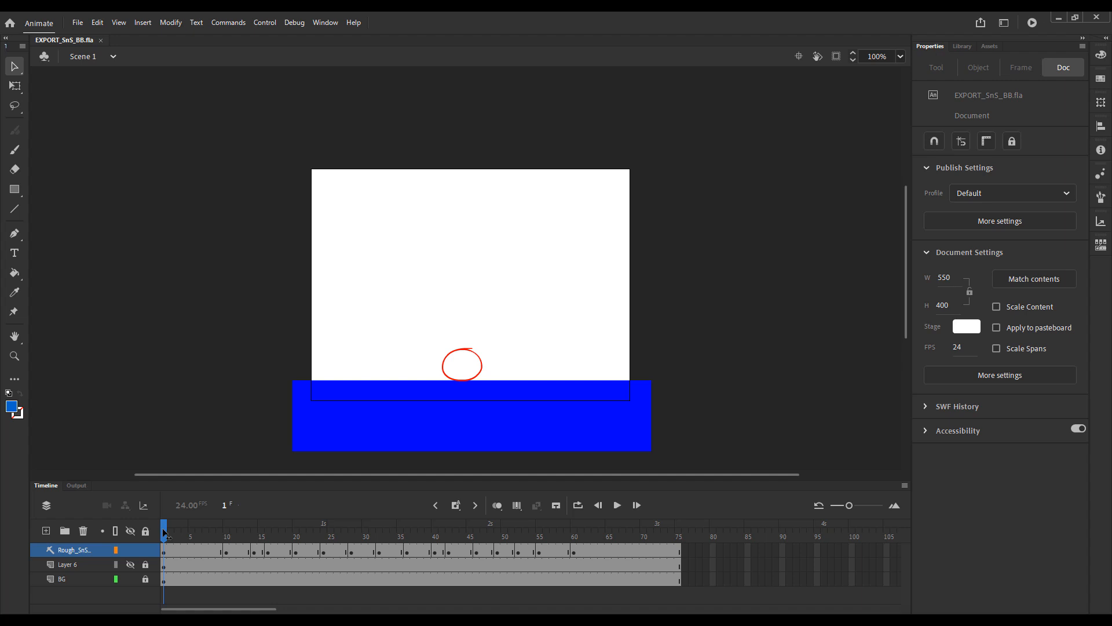
Play the rough ball animation from frame 1, then return the playhead to the first frame.
mouse_move(164, 533)
left_mouse_down()
mouse_move(360, 533)
mouse_move(164, 532)
left_mouse_up()
key("Return")
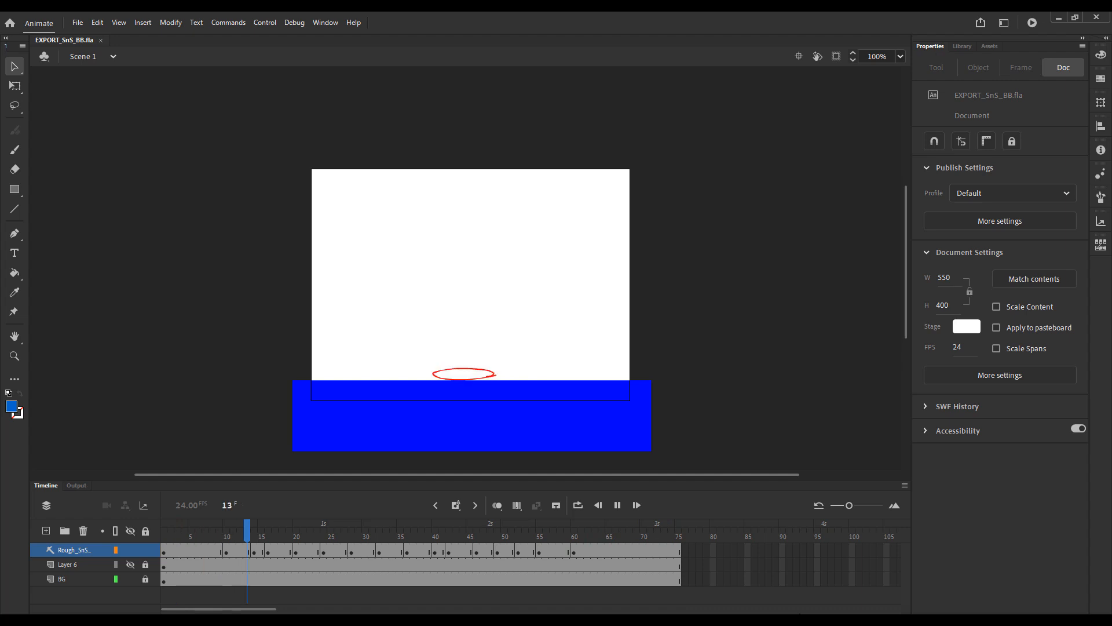
key("Return")
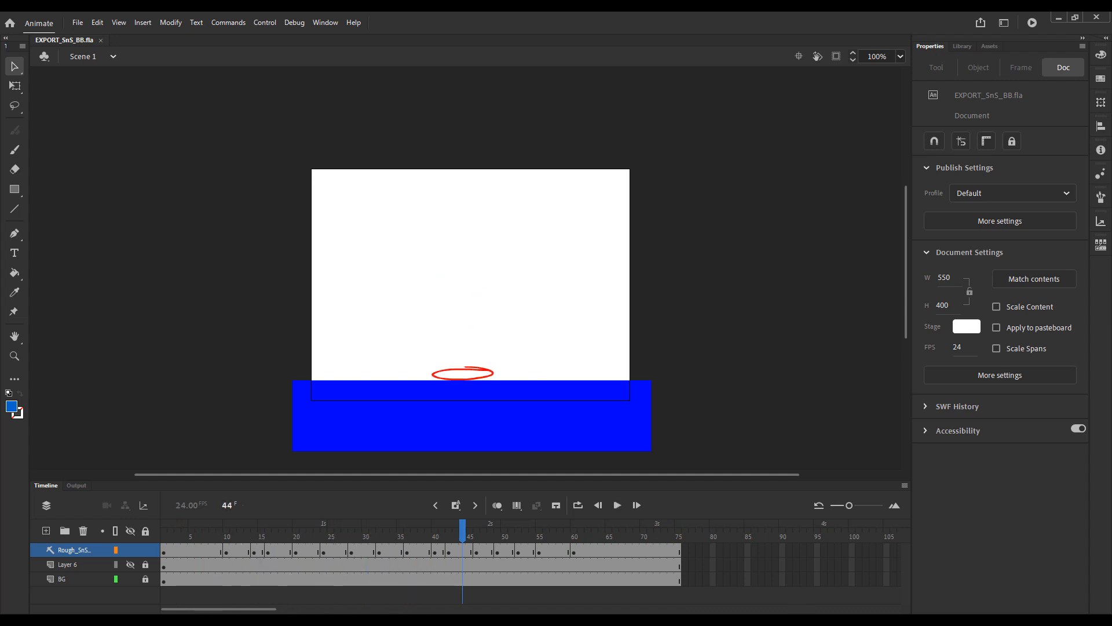
key("comma")
left_click_drag(227, 526, 124, 527)
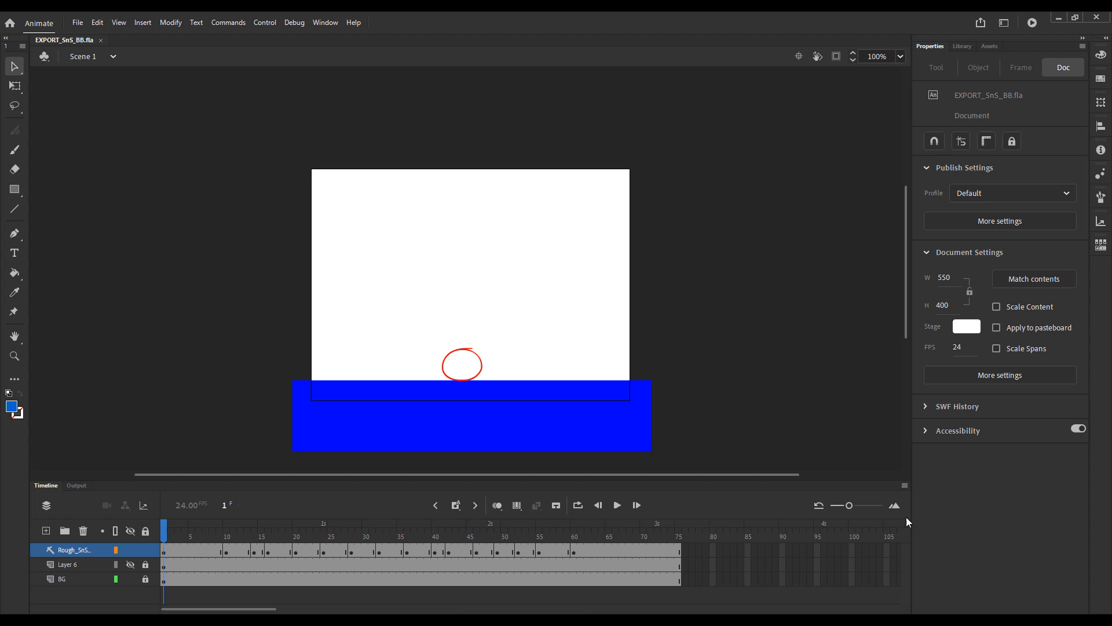
Examine the ball's pose at each rough keyframe from frame 1 to 60, then replay the animation from the start.
key("shift+period")
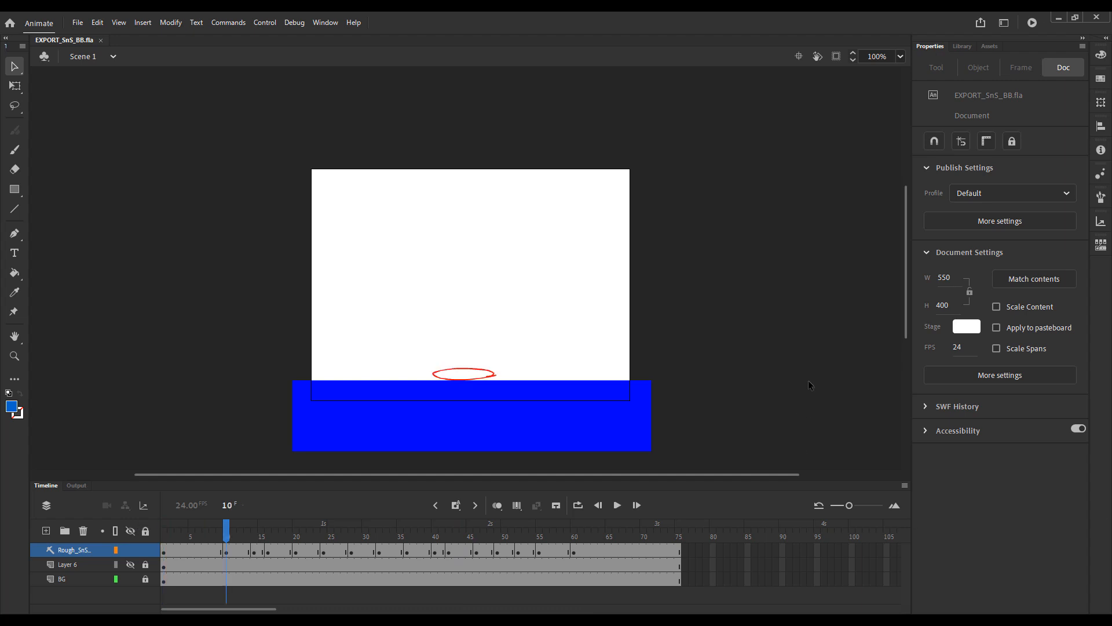
key("shift+period")
key("shift+period")
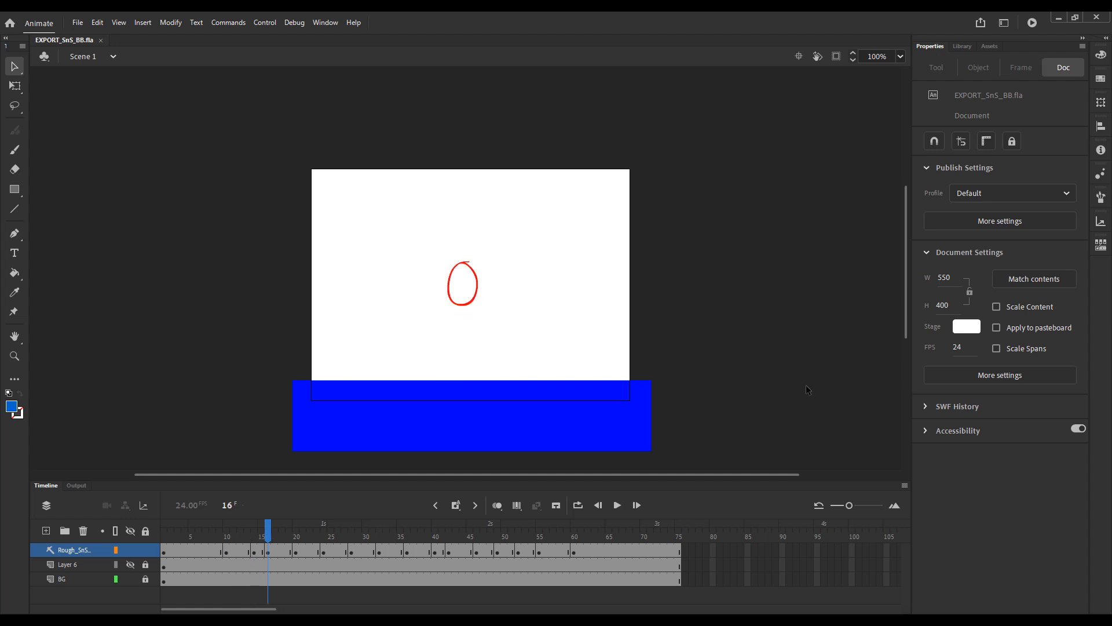
key("shift+period")
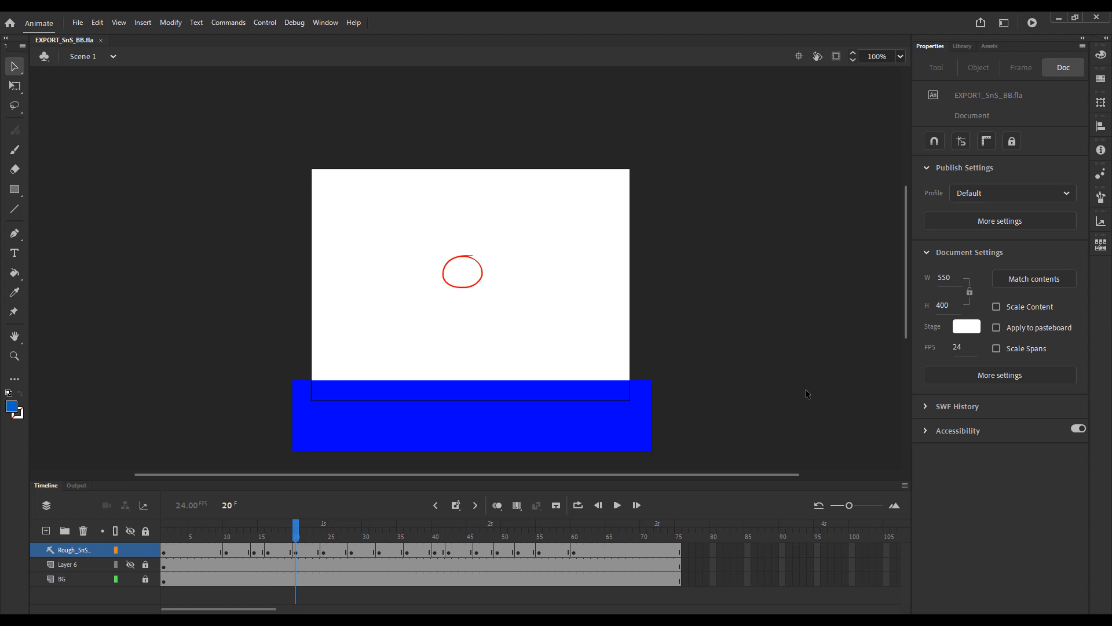
key("shift+period")
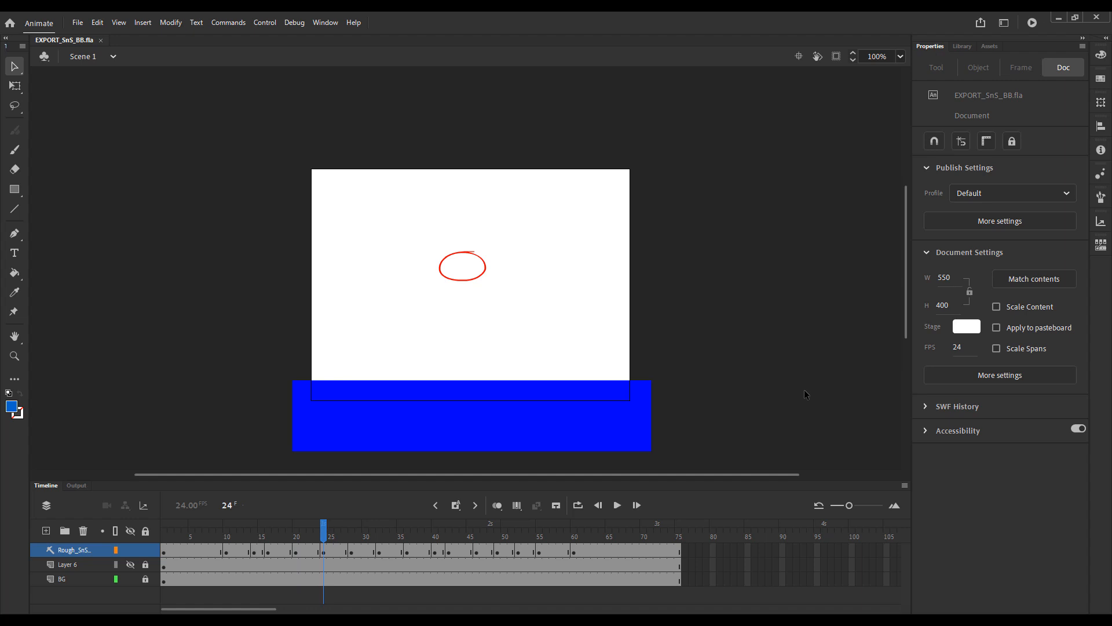
key("shift+period")
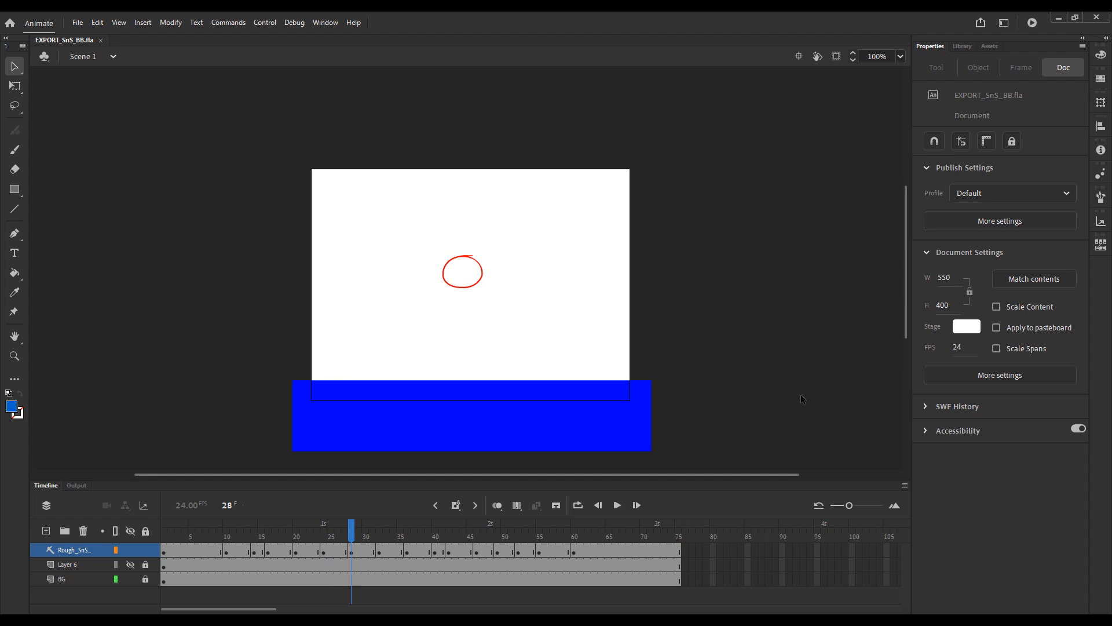
key("shift+period")
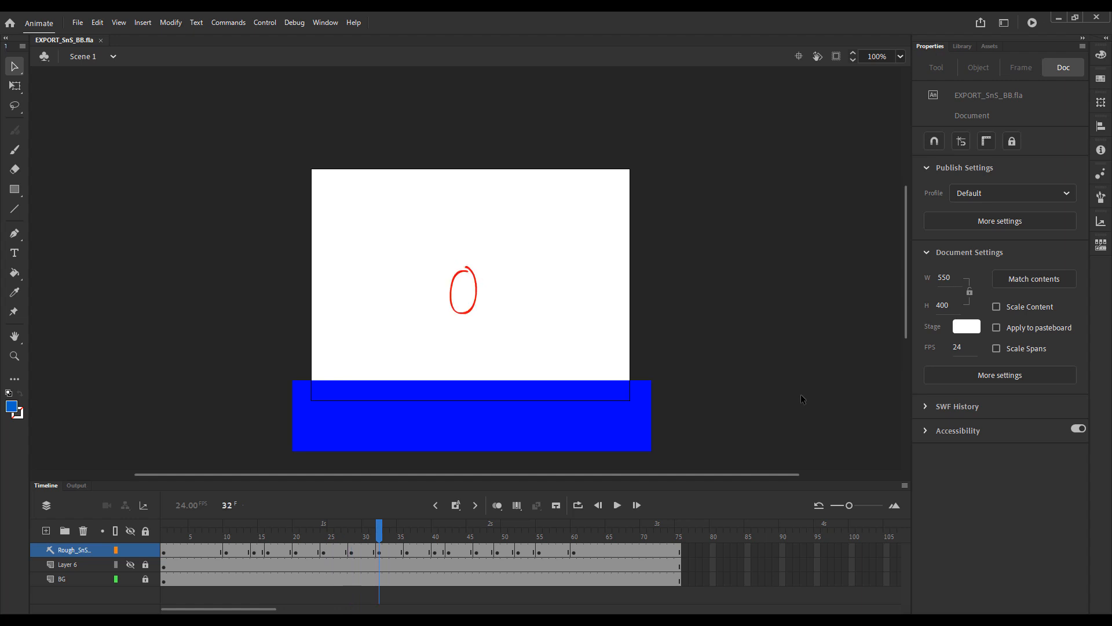
key("shift+period")
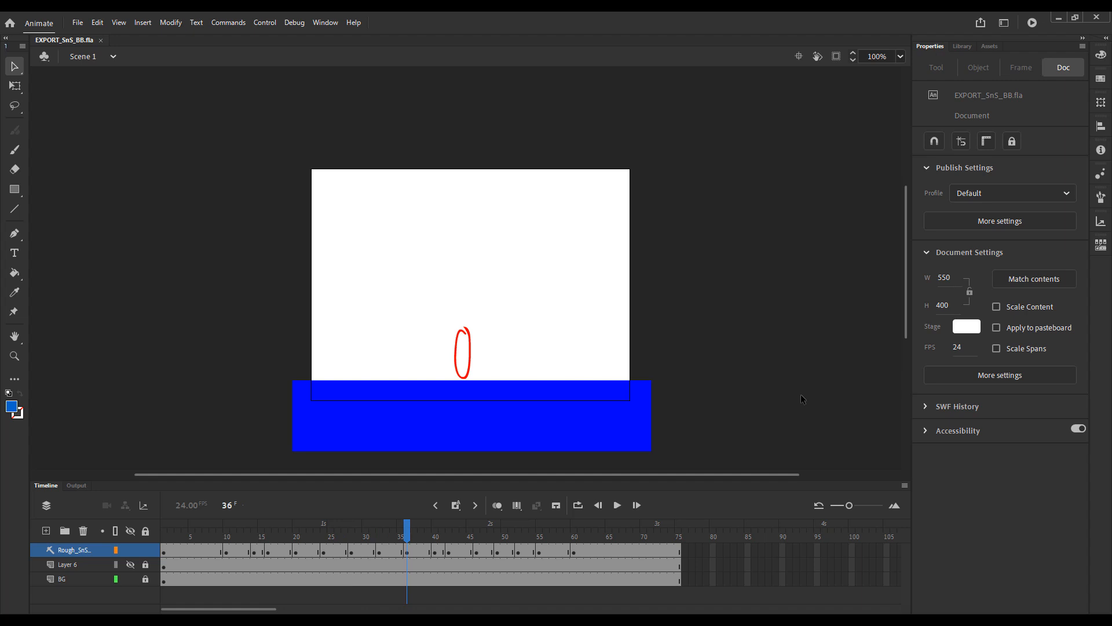
key("shift+period")
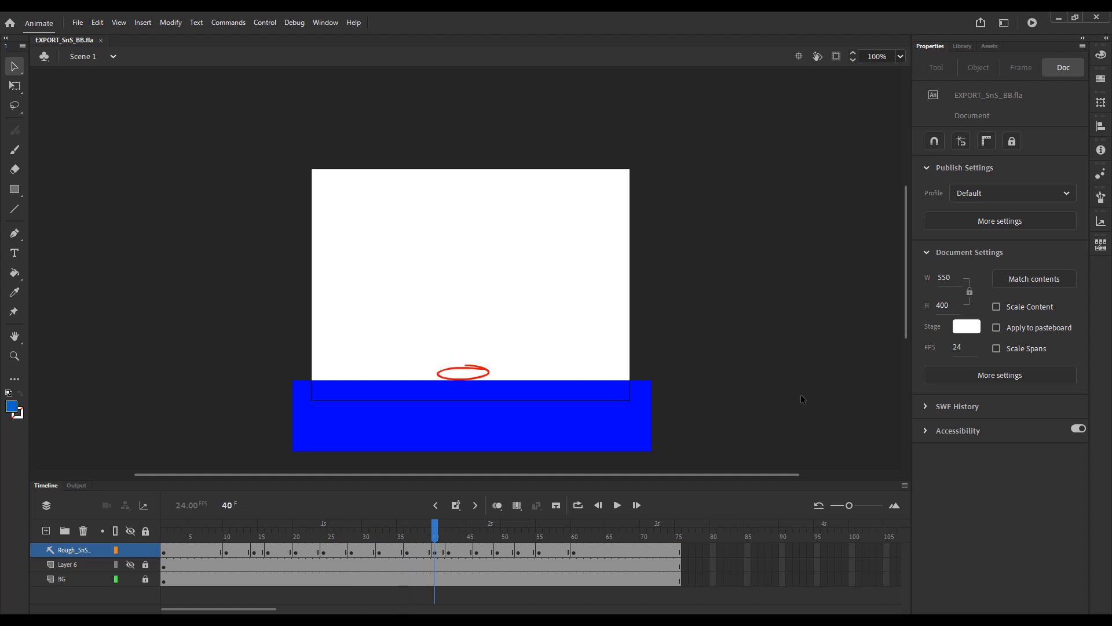
key("shift+period")
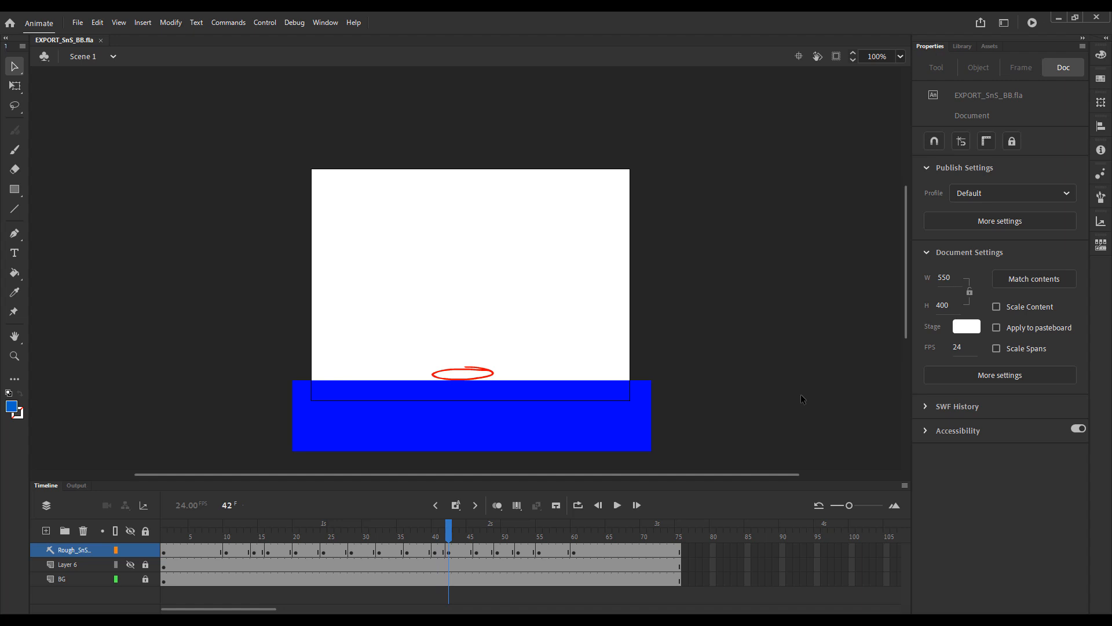
key("shift+period")
key("shift+period")
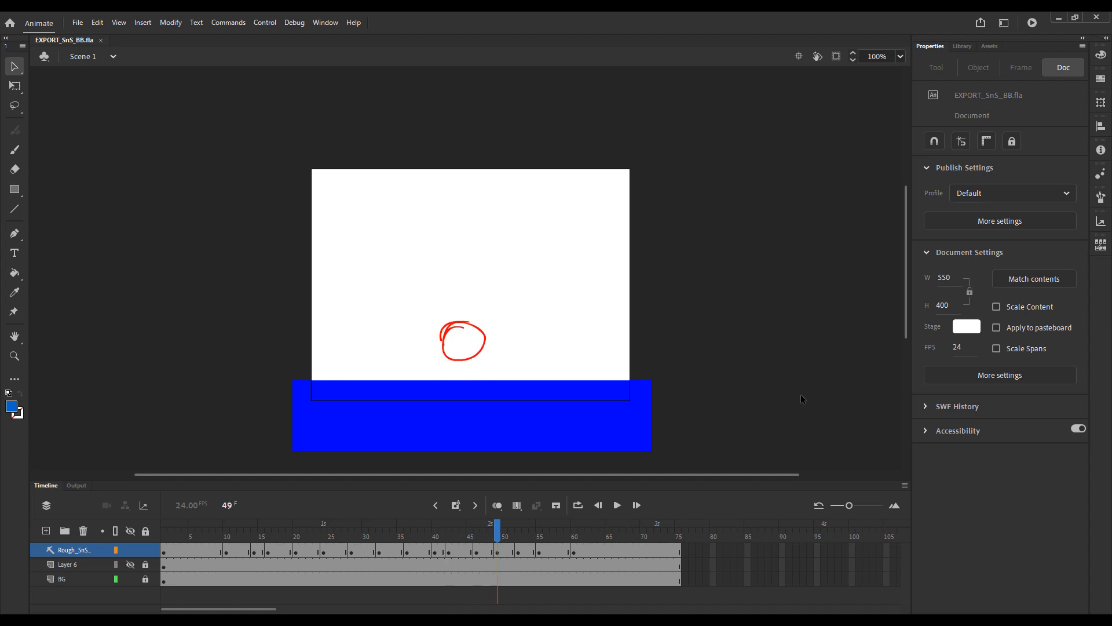
key("shift+period")
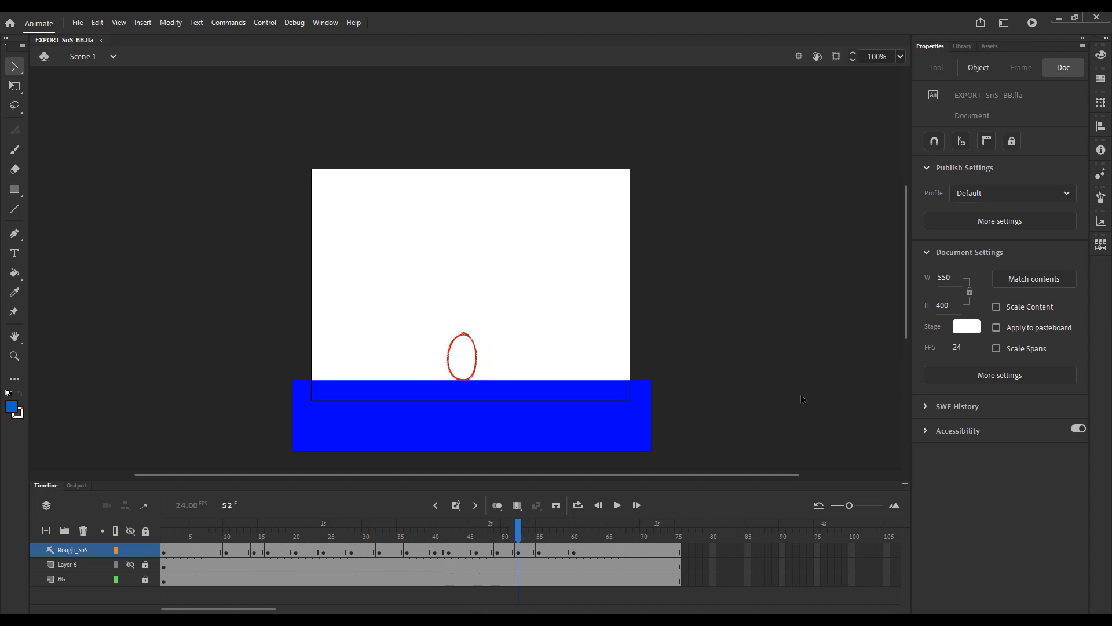
key("shift+period")
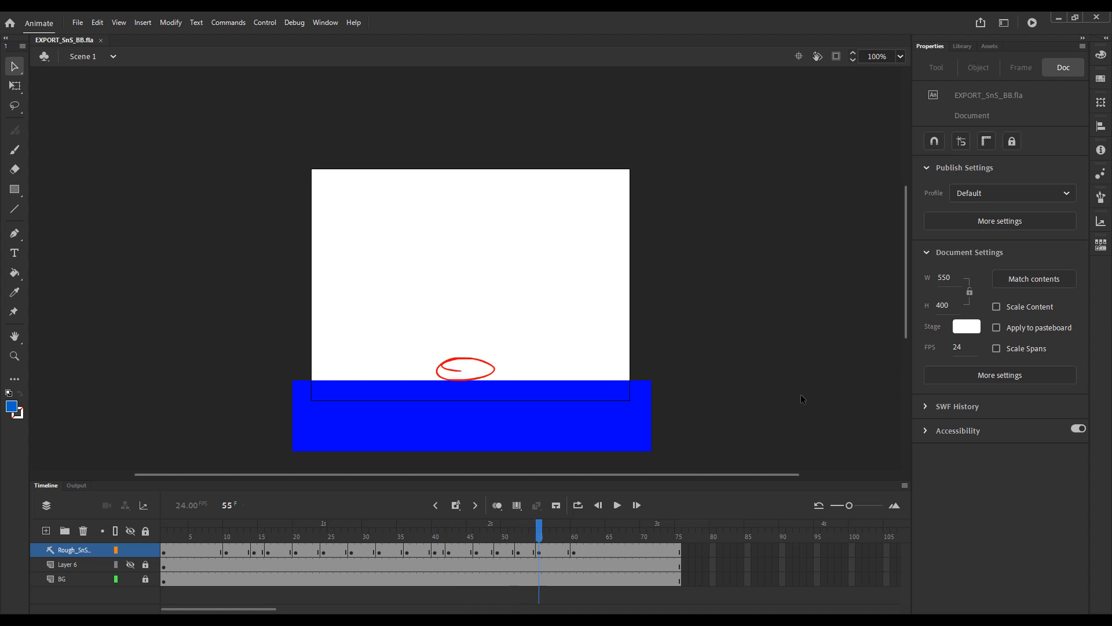
key("shift+period")
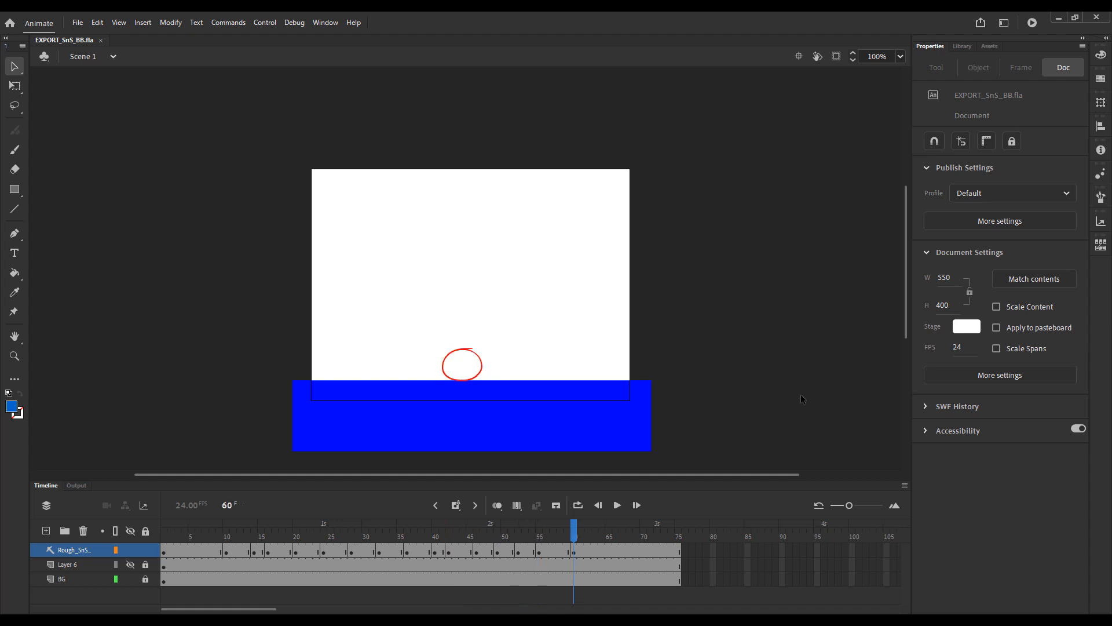
left_click_drag(577, 530, 89, 530)
key("Return")
Switch to Discord, read the blocking exercise instructions in the general channel, and return to Animate.
key("alt+Tab")
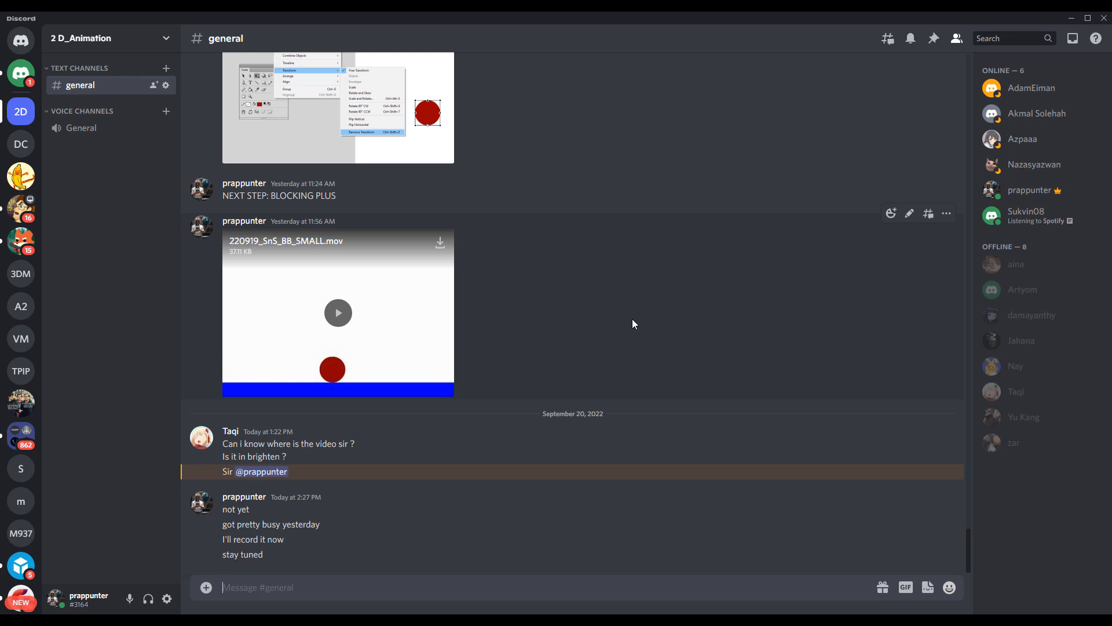
scroll(633, 318, "up", 4)
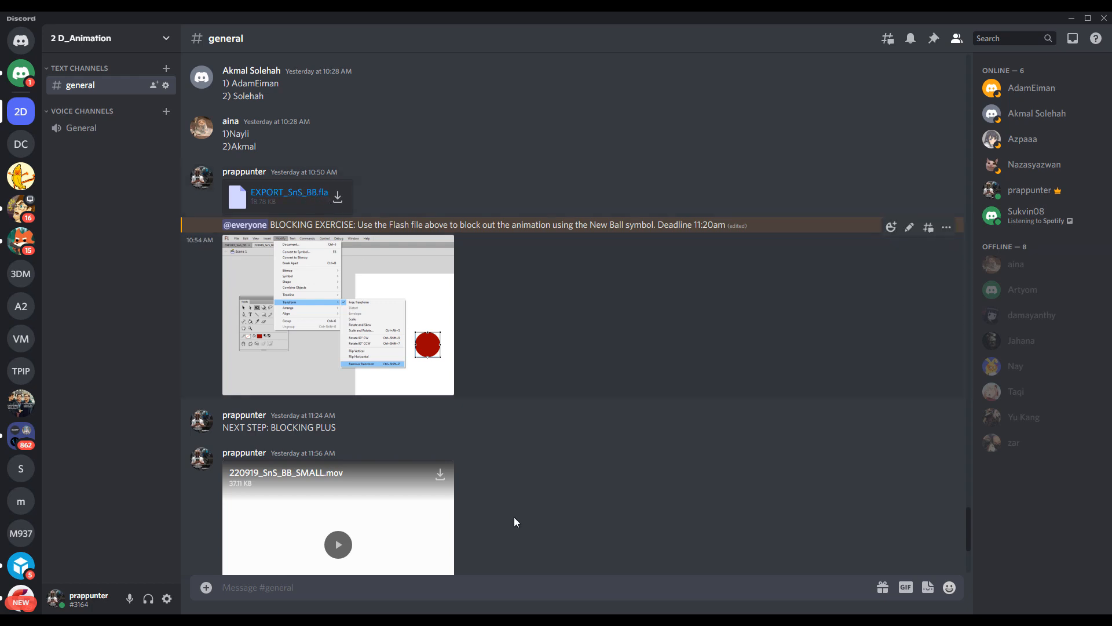
key("alt+Tab")
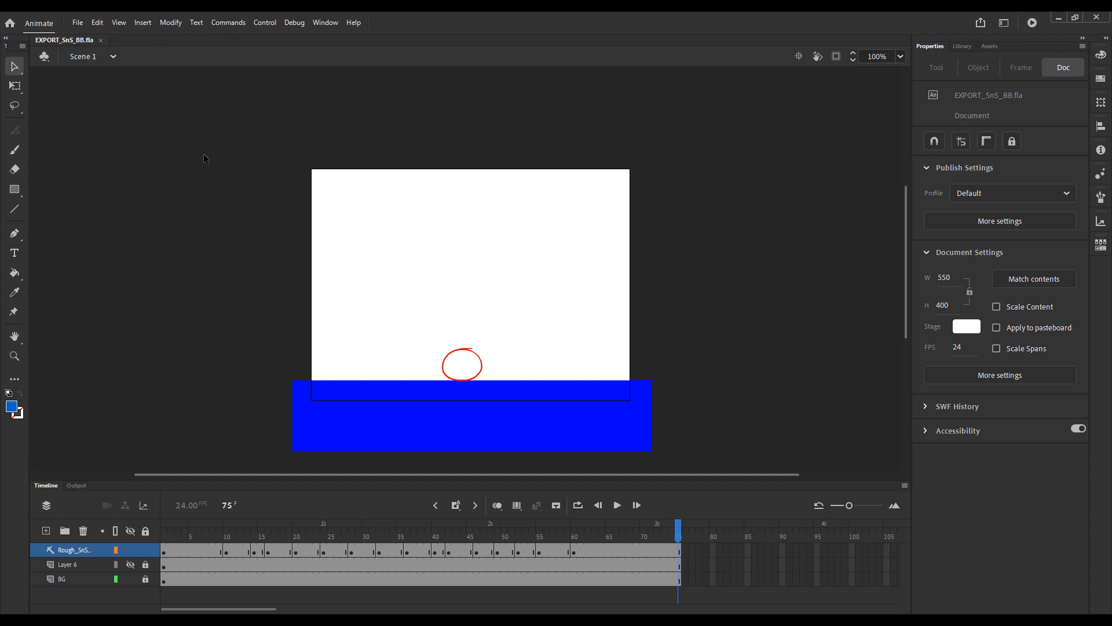
Open the Save As dialog for the document and cancel it without saving.
key("ctrl+shift+s")
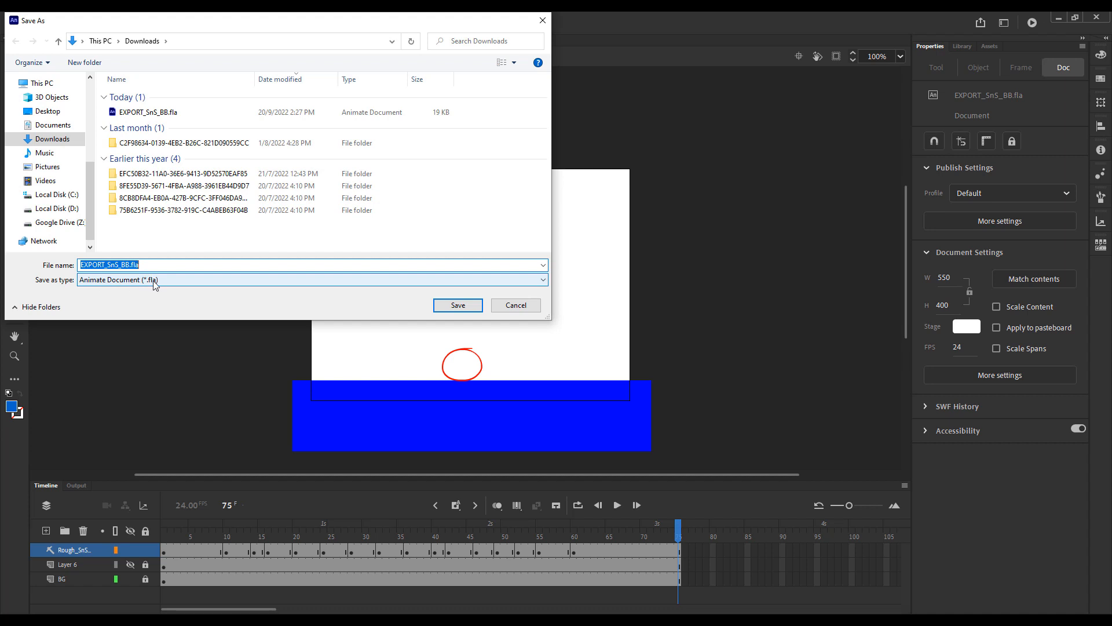
left_click(515, 305)
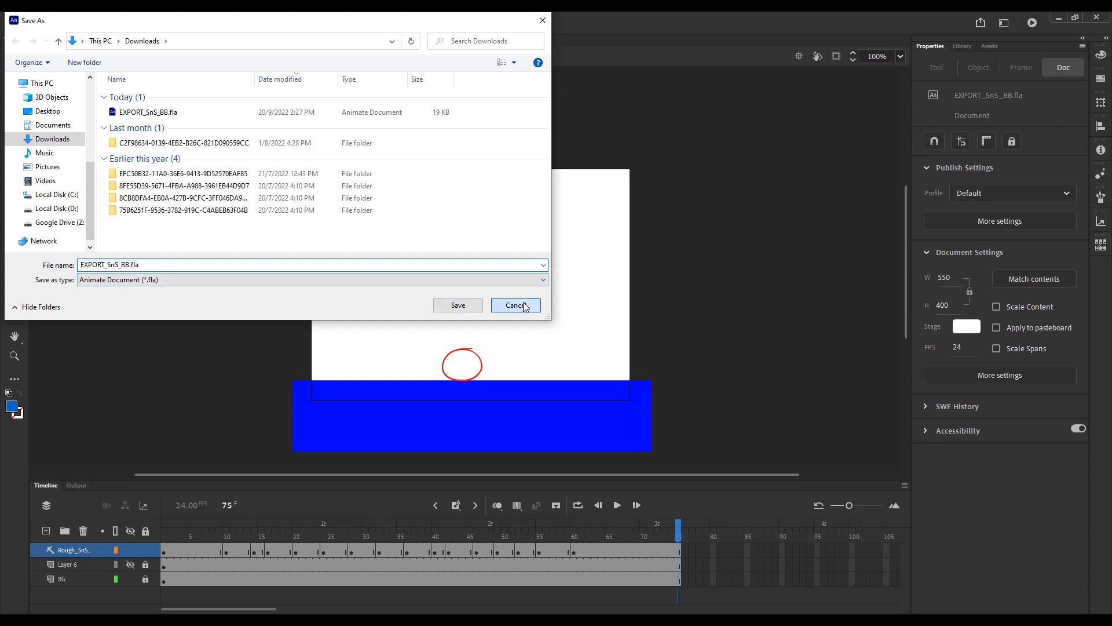
Go to frame 1 and select the New Ball symbol in the document library.
left_click_drag(486, 533, 3, 541)
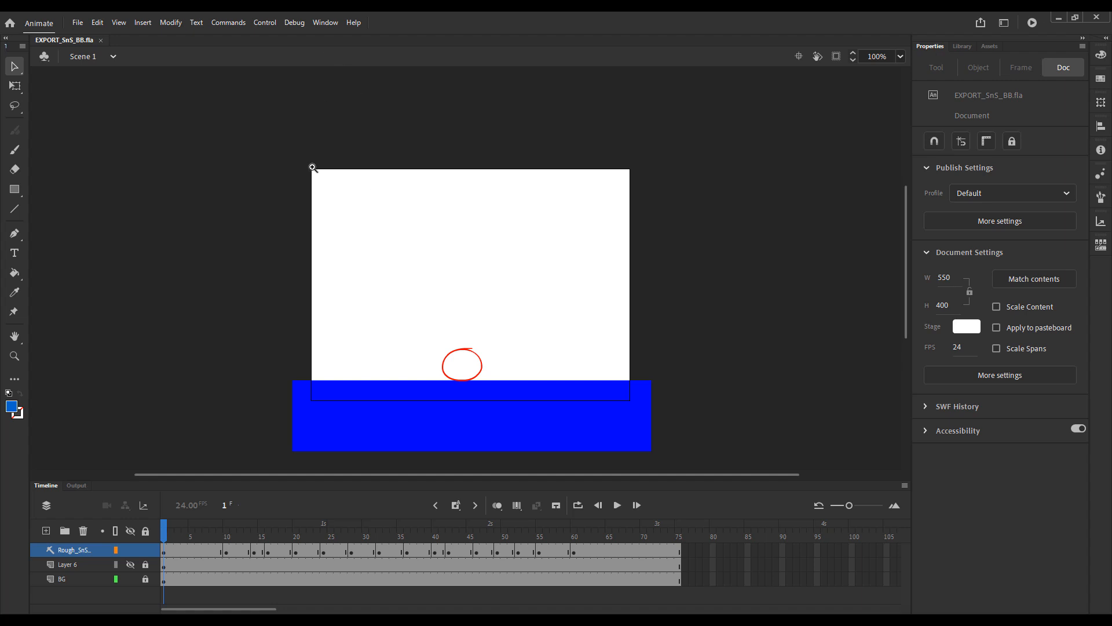
key("z")
left_click_drag(308, 157, 638, 408)
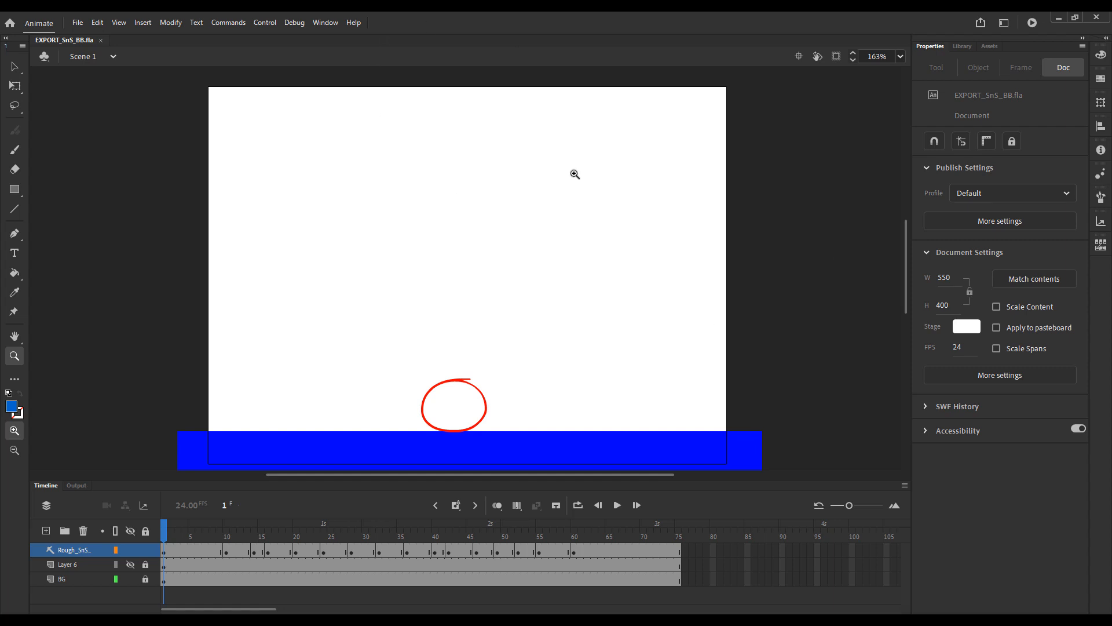
left_click(963, 46)
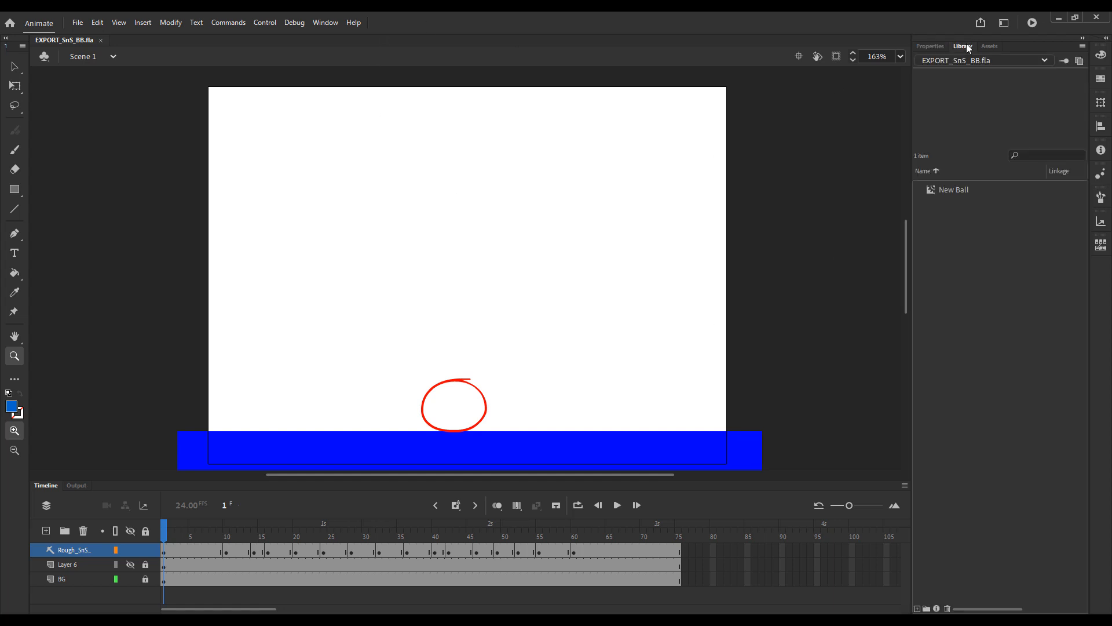
left_click(987, 188)
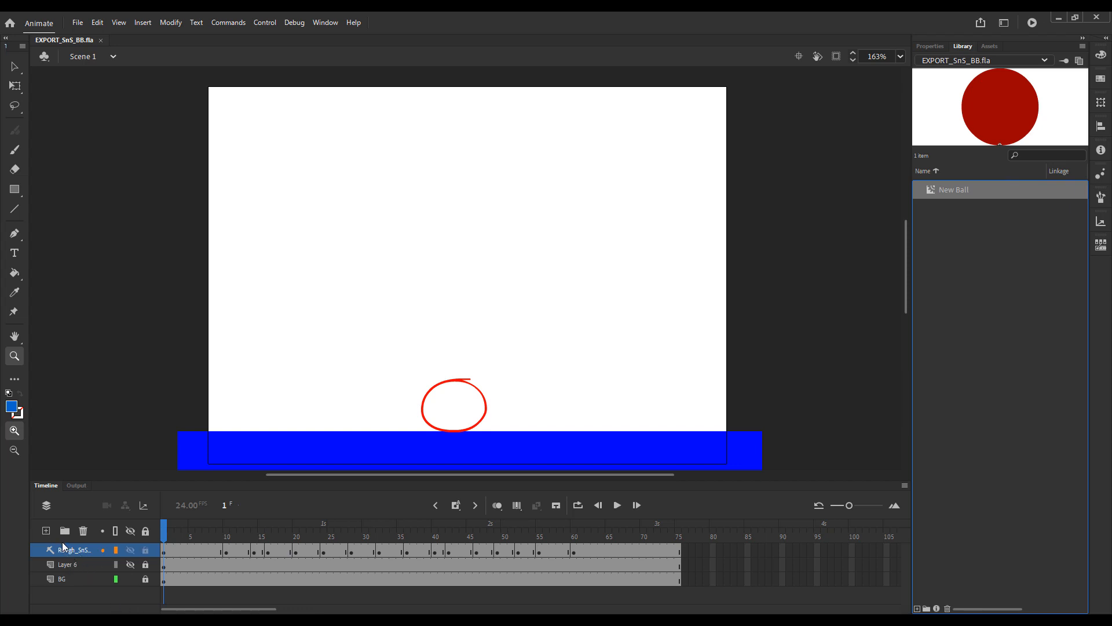
Add a layer above the rough sketch layer and name it BLOCKING.
left_click(46, 531)
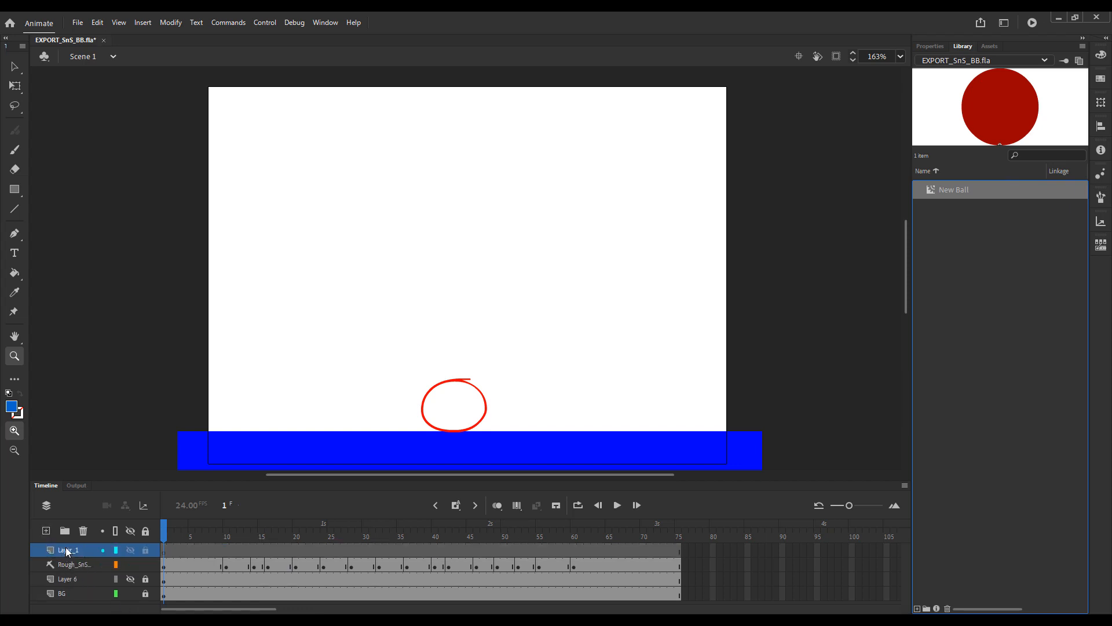
double_click(65, 549)
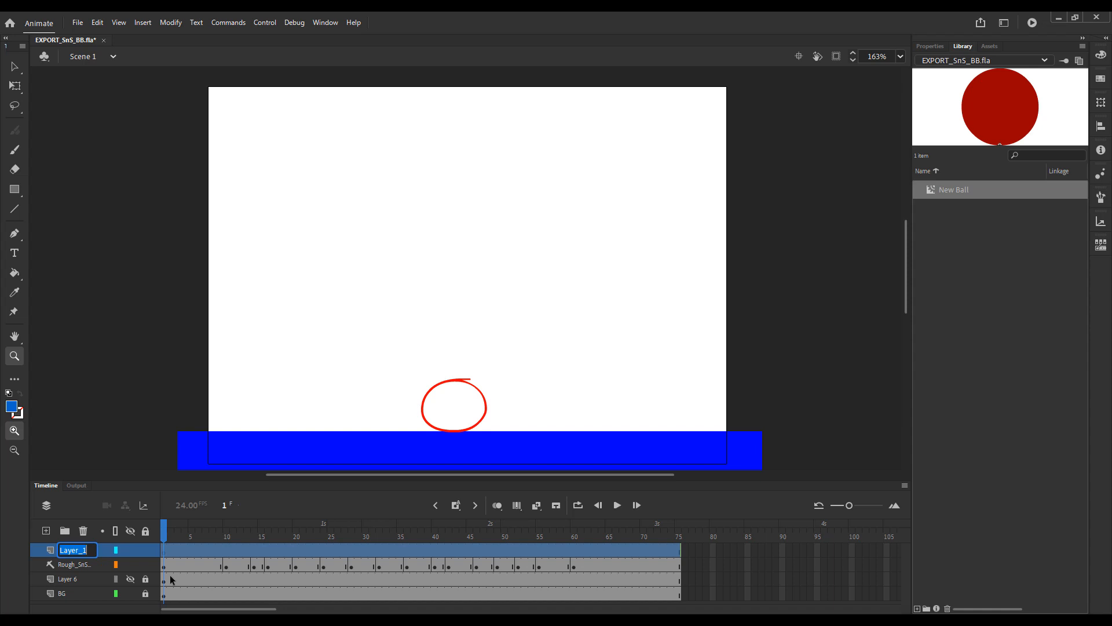
type("BLOCKING")
key("Return")
Lock the rough layer and place a New Ball instance on BLOCKING at frame 1, over the sketched ball and resting on the ground.
key("v")
left_click(520, 298)
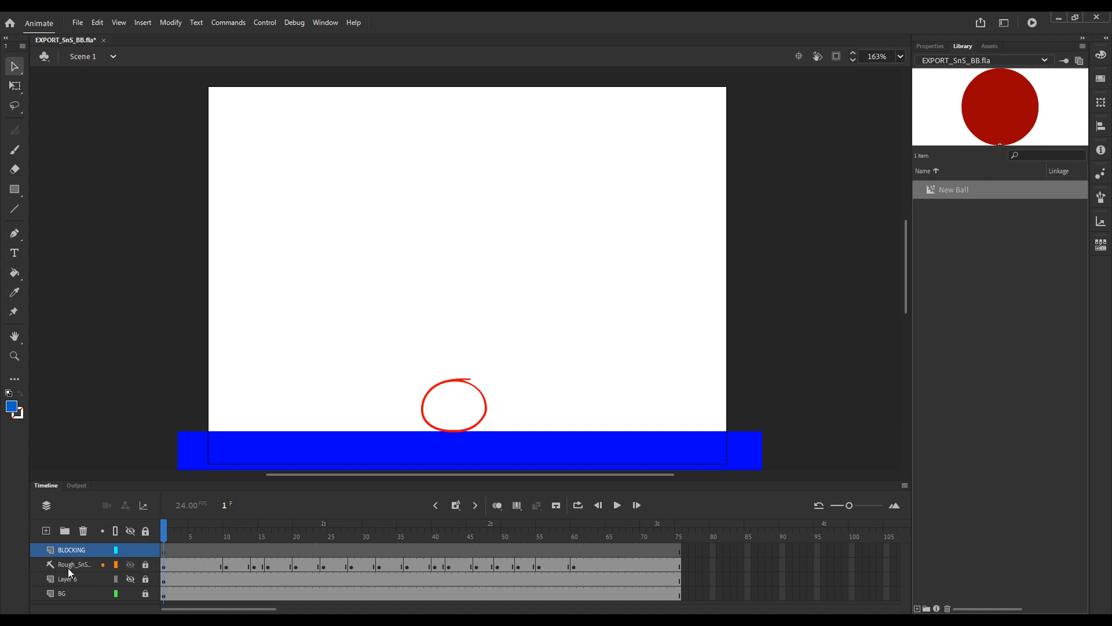
left_click_drag(366, 330, 608, 492)
left_click_drag(360, 321, 621, 479)
left_click_drag(968, 190, 452, 414)
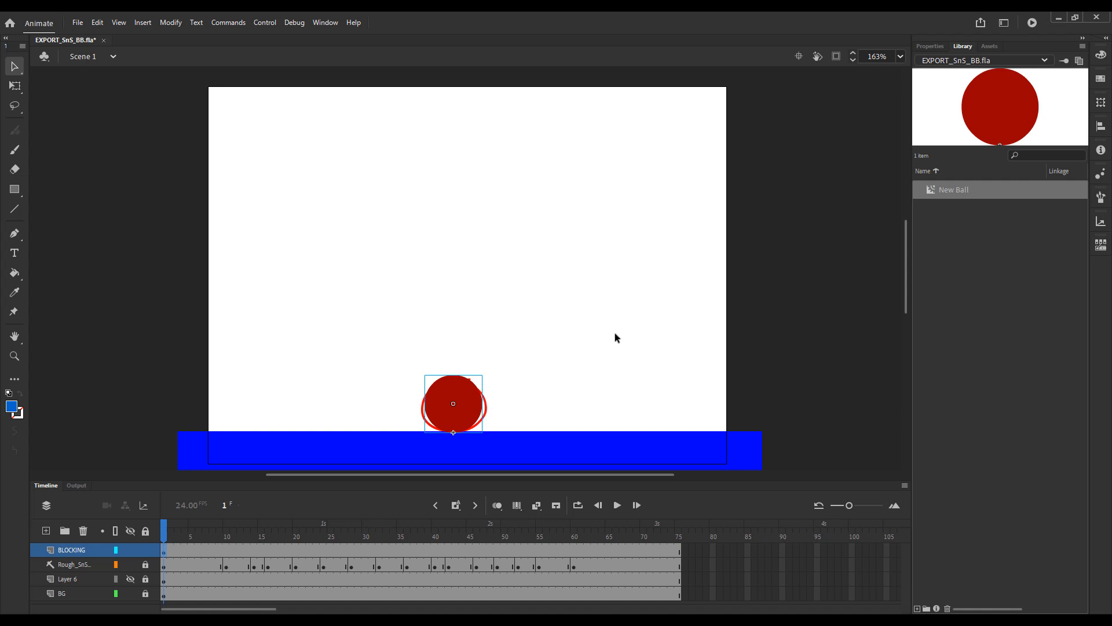
left_click_drag(566, 327, 625, 337)
left_click(470, 388)
left_click(621, 348)
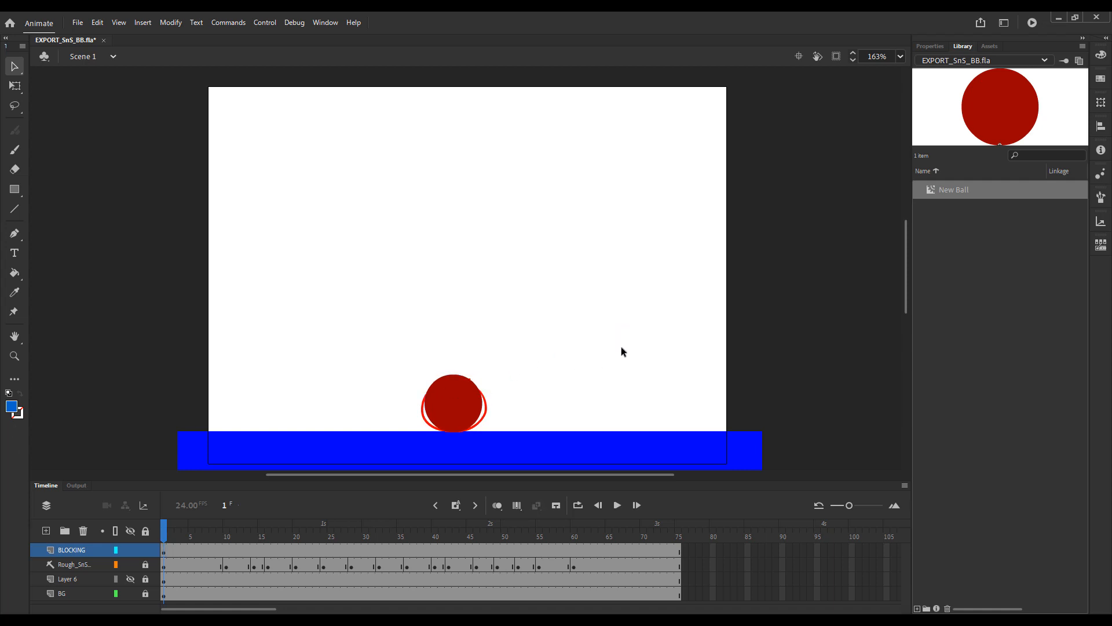
Try to squash the ball with Free Transform so that it matches the rough sketch at frame 1.
left_click(468, 406)
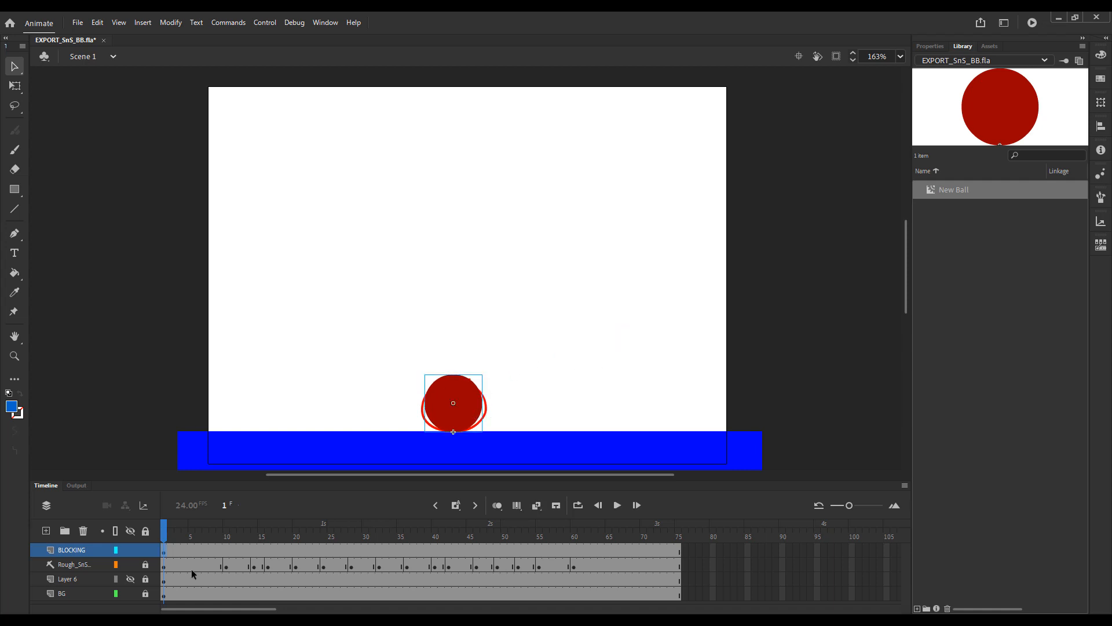
left_click(130, 565)
key("q")
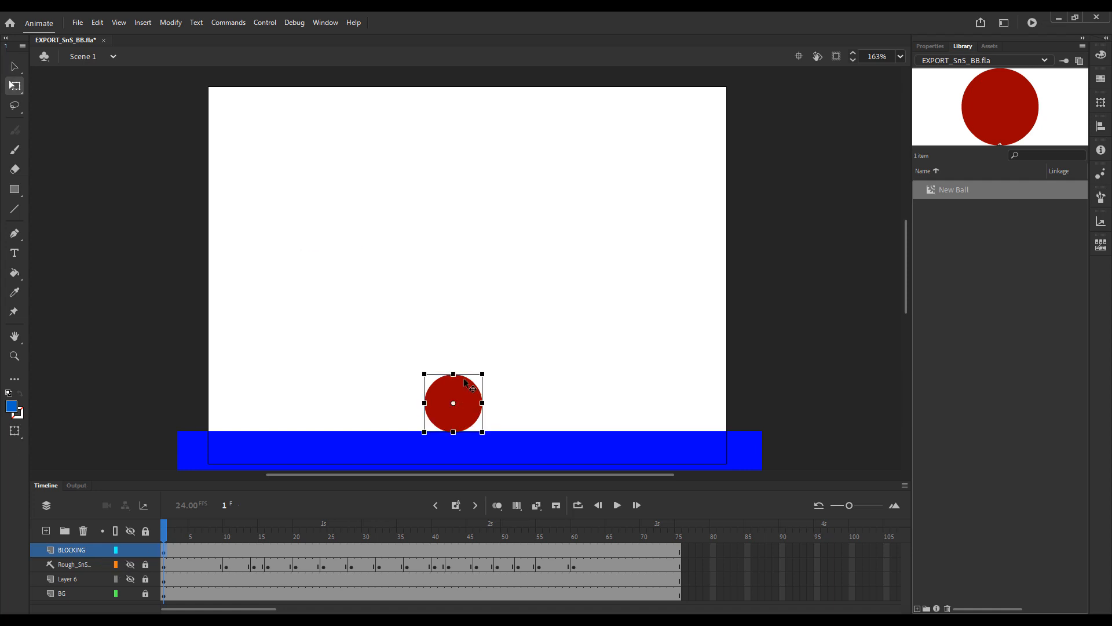
left_click(130, 565)
left_click_drag(454, 374, 453, 373)
left_click_drag(454, 373, 487, 405)
left_click_drag(574, 393, 574, 393)
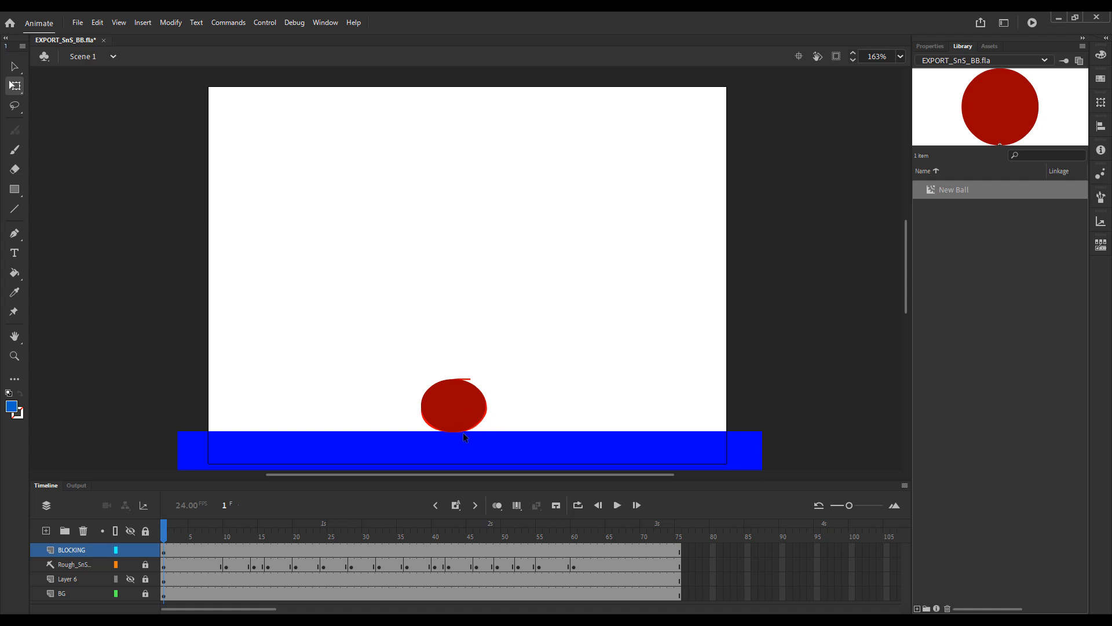
Undo the squash applied to the ball at frame 1.
key("ctrl+z")
key("ctrl+z")
key("ctrl+z")
key("ctrl+z")
Hide the rough sketch layer and nudge the ball slightly upward at the ground's top edge.
left_click(129, 563)
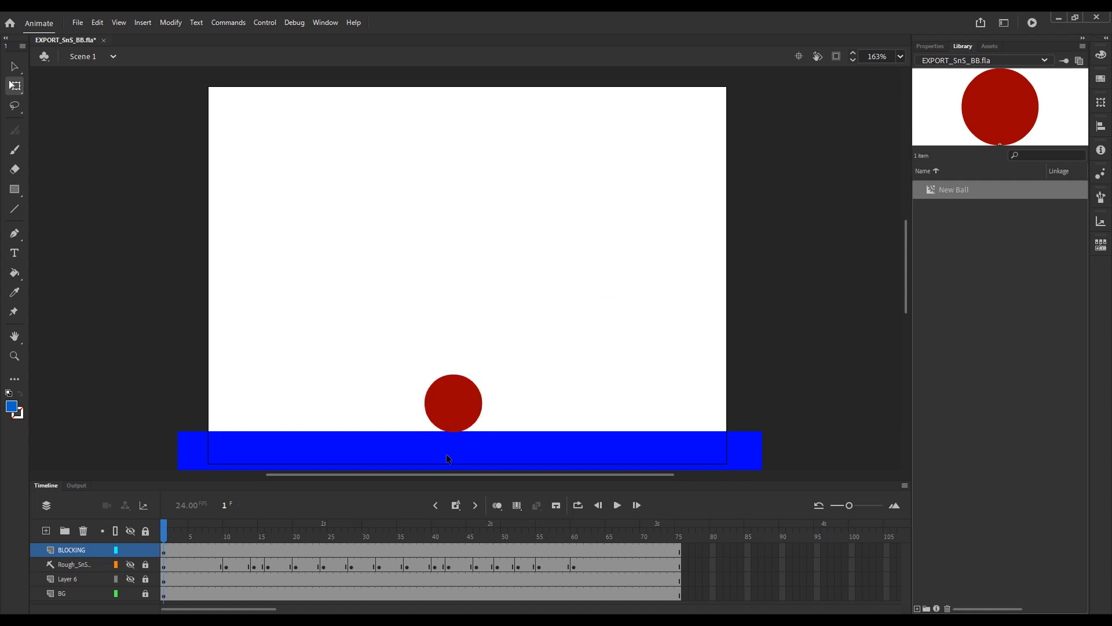
left_click(467, 395)
key("Up")
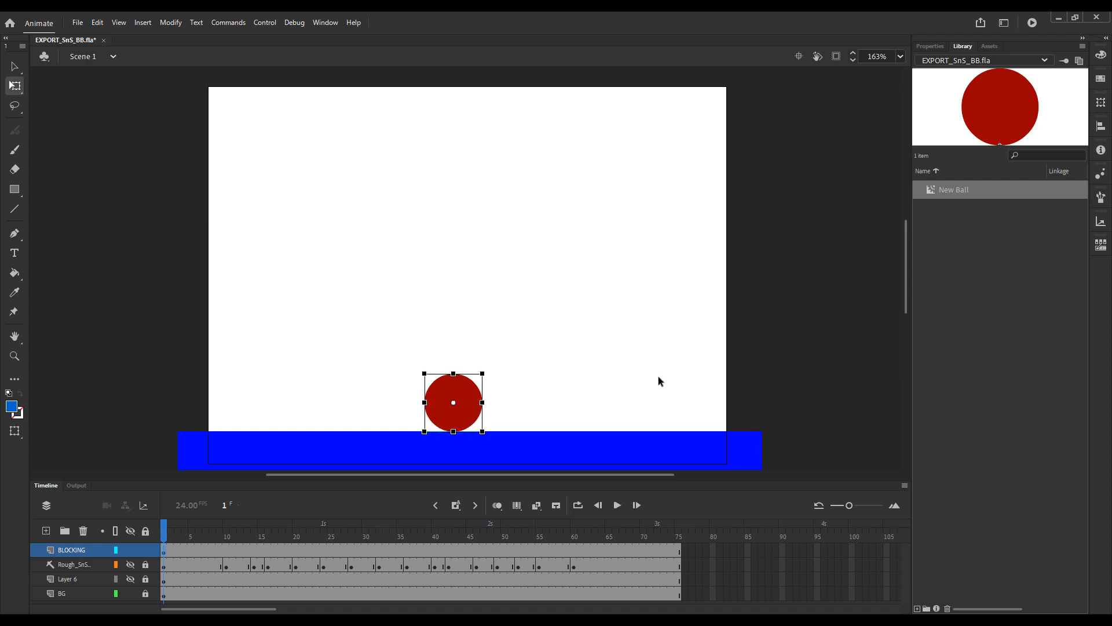
Examine up close how the ball's bottom edge meets the top of the ground at frame 1.
left_click(658, 376)
key("z")
left_click_drag(442, 423, 470, 440)
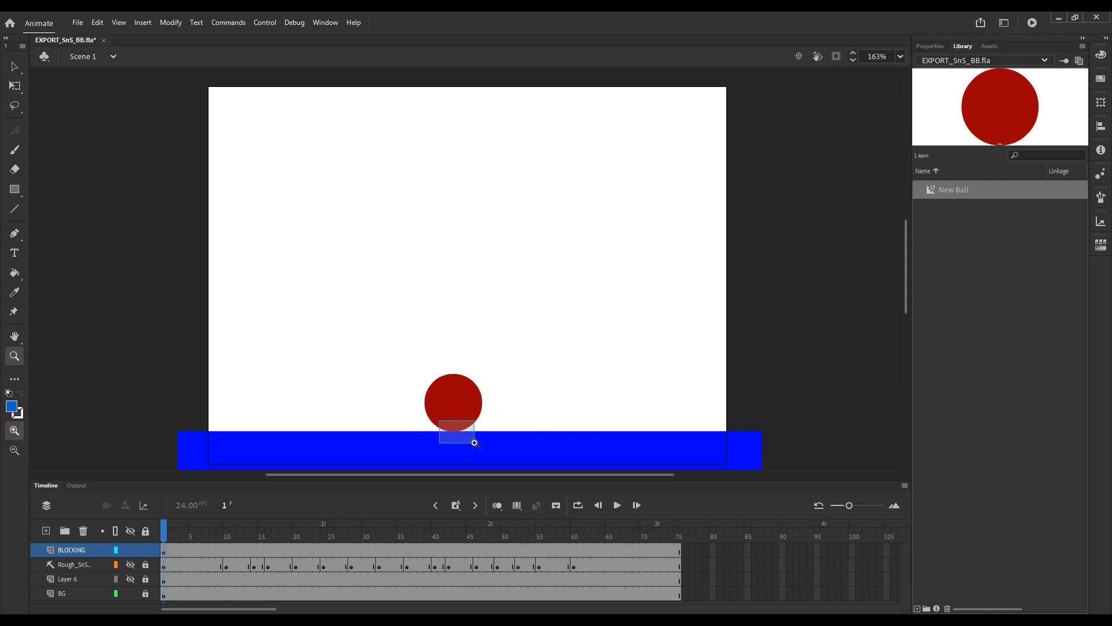
key("v")
left_click_drag(474, 200, 475, 200)
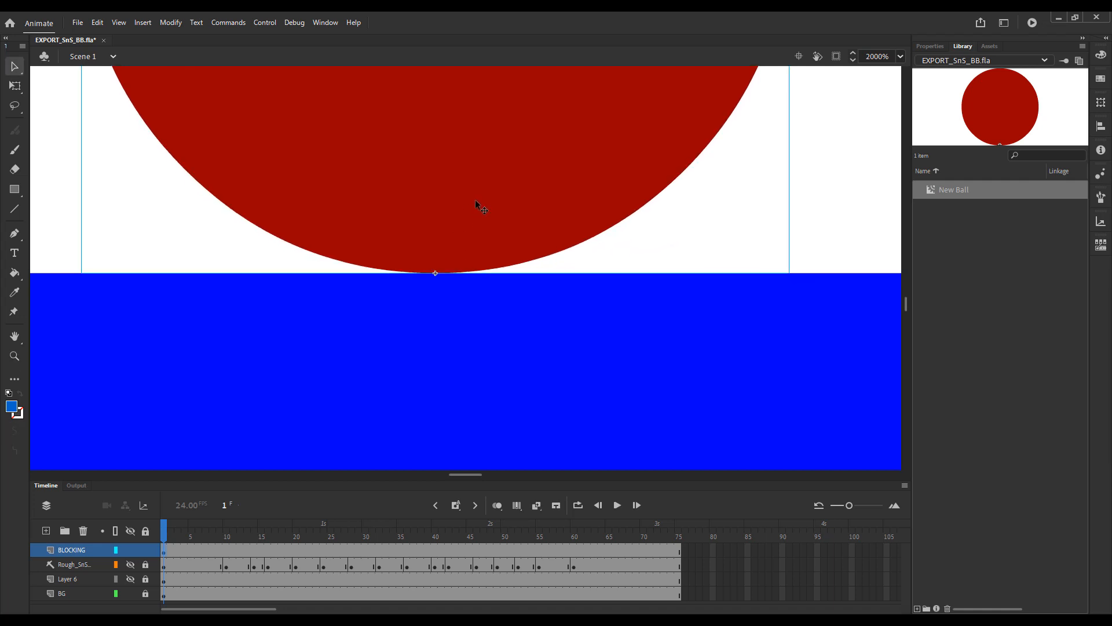
left_click(819, 215)
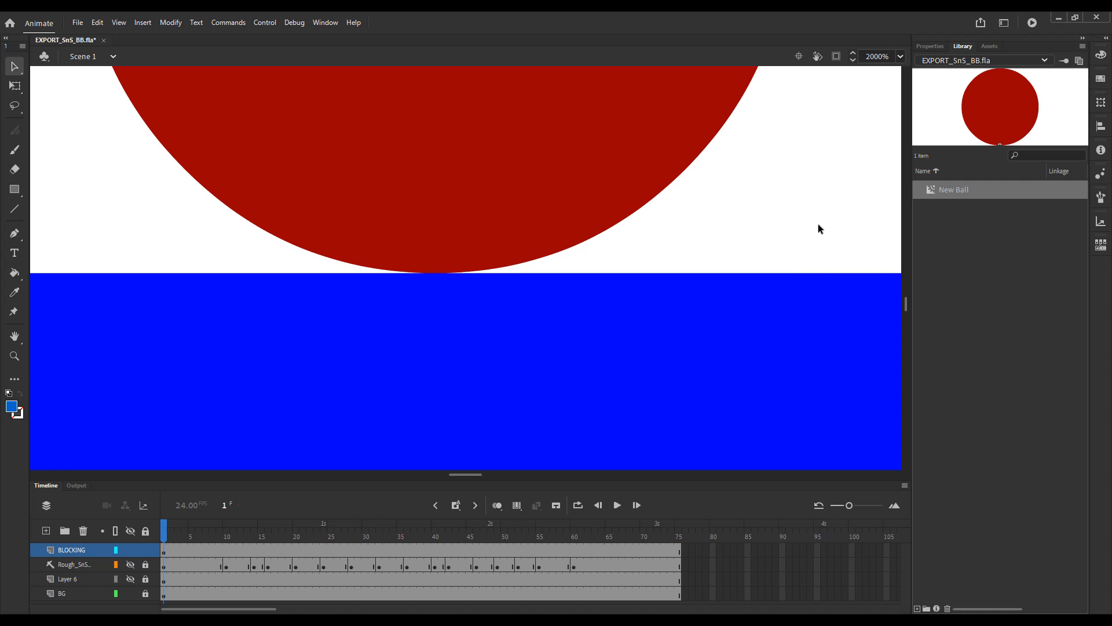
key("ctrl+2")
key("ctrl+minus")
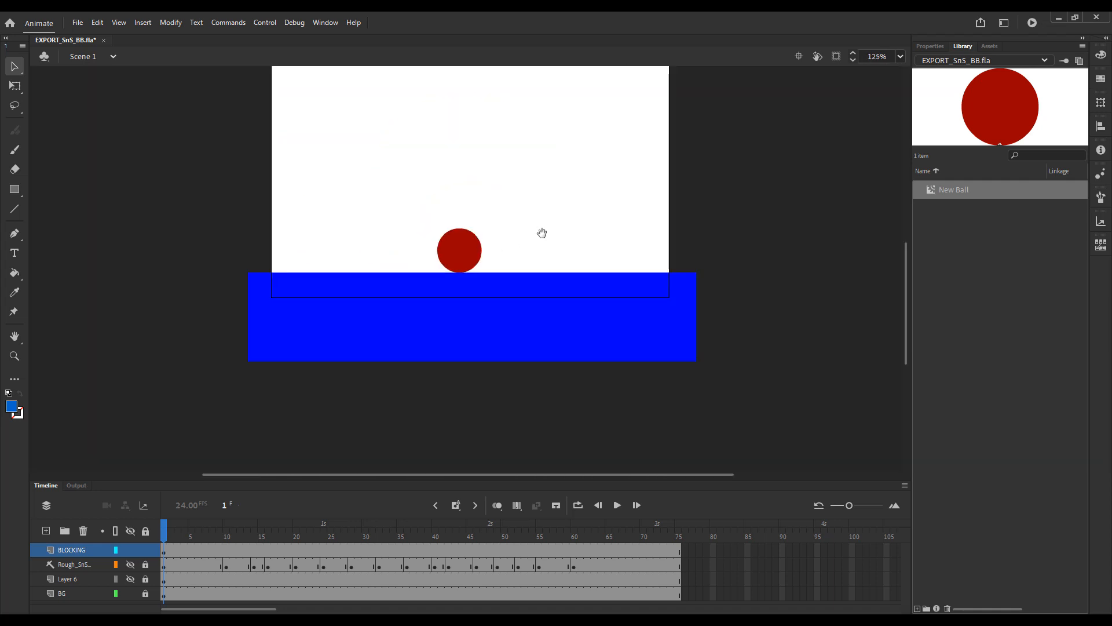
key("z")
left_click_drag(394, 193, 581, 353)
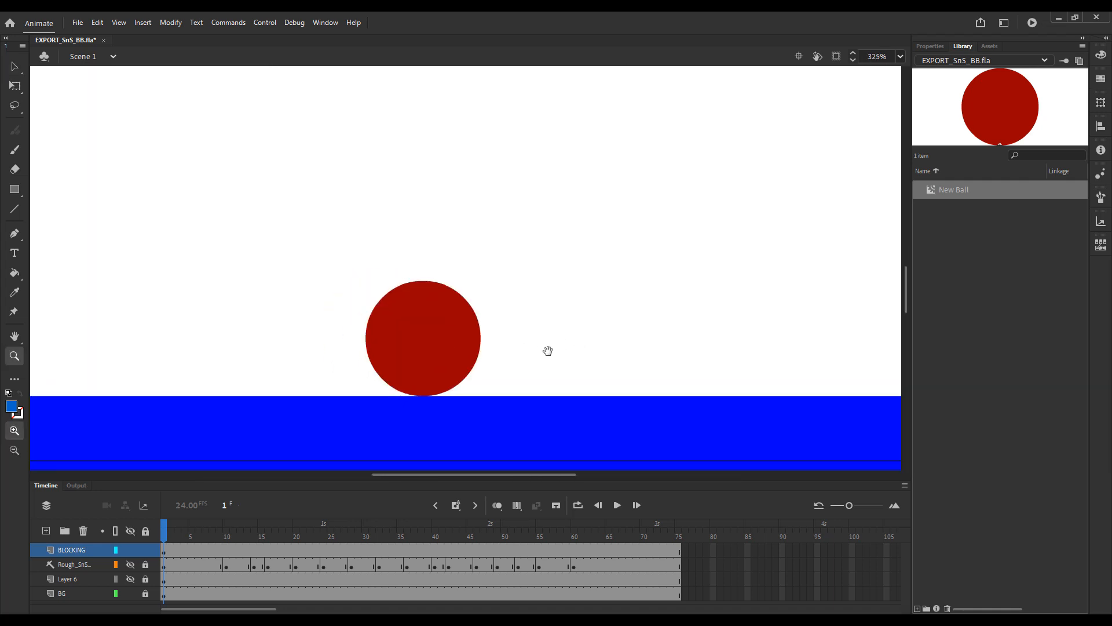
key("ctrl+minus")
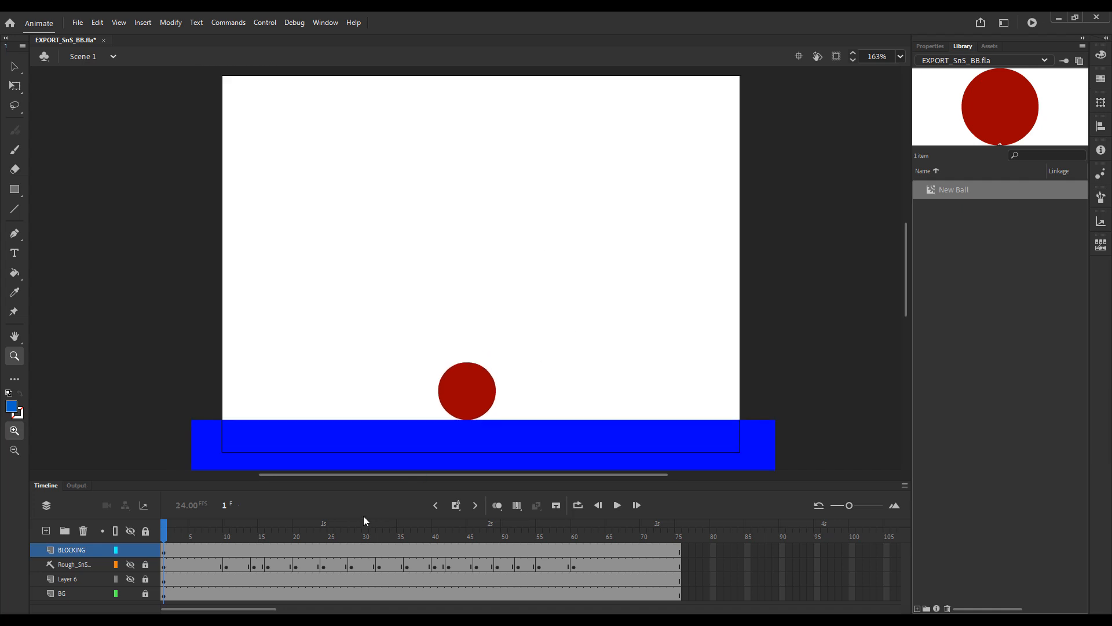
Show the rough sketch layer again and check it against the ball over the first frames.
key("v")
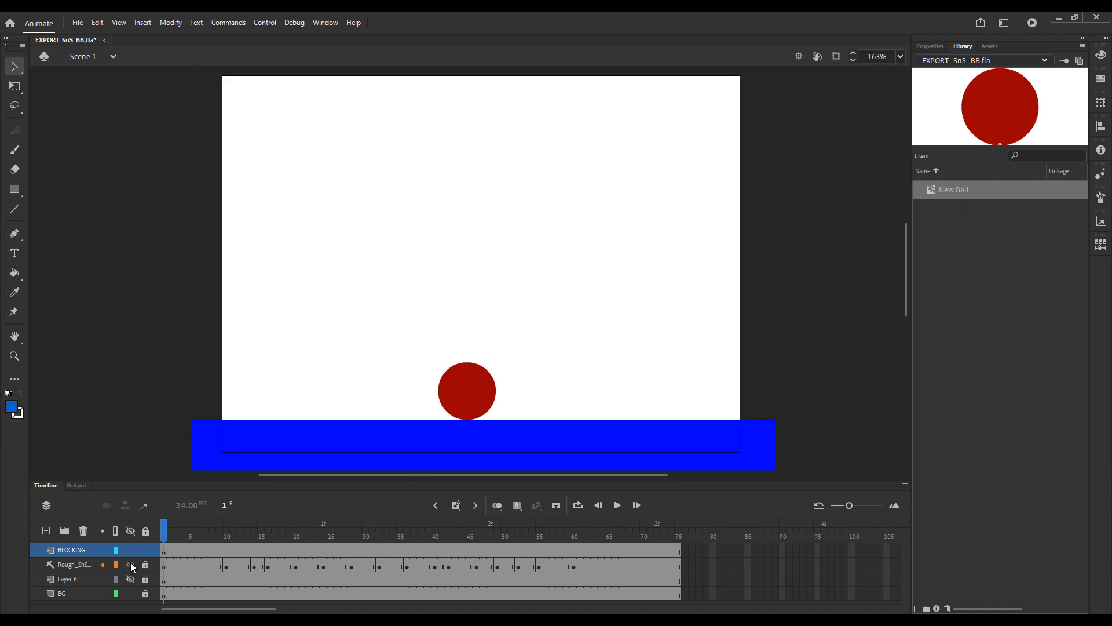
left_click(131, 564)
left_click_drag(223, 533, 31, 530)
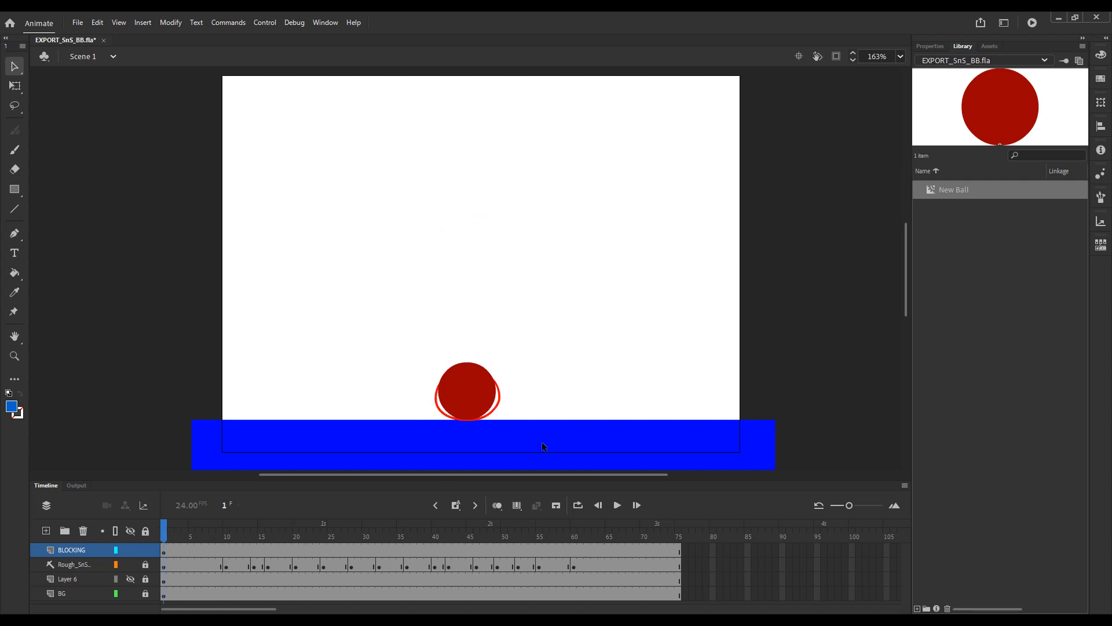
Enter the New Ball symbol to examine its registration point at the ball's base, and return to Scene 1.
left_click(469, 400)
double_click(489, 398)
key("z")
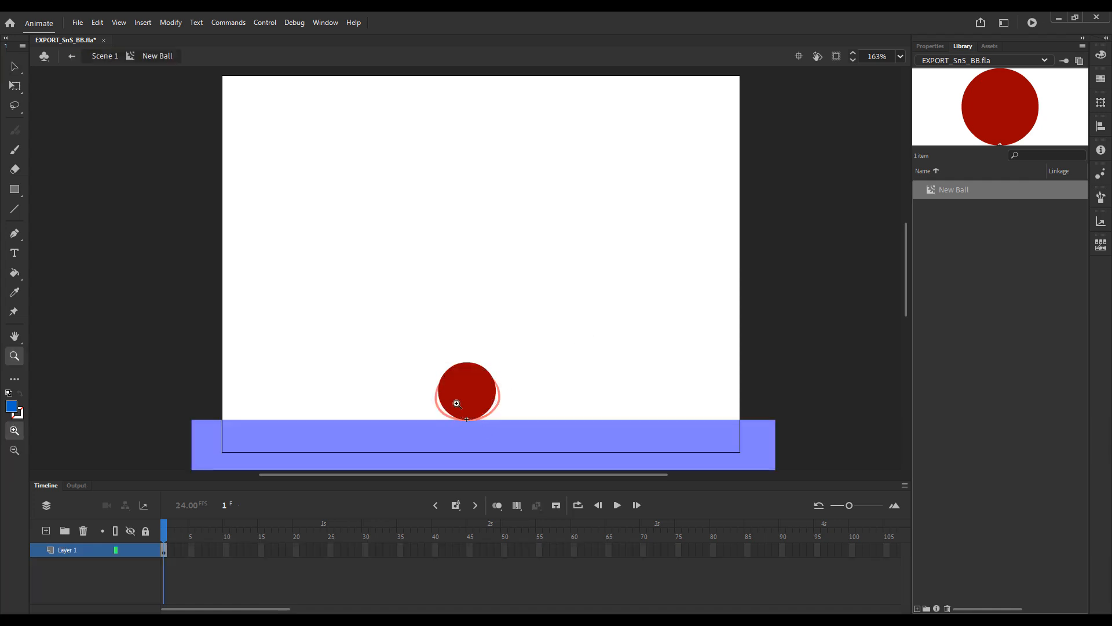
left_click_drag(457, 403, 489, 439)
key("v")
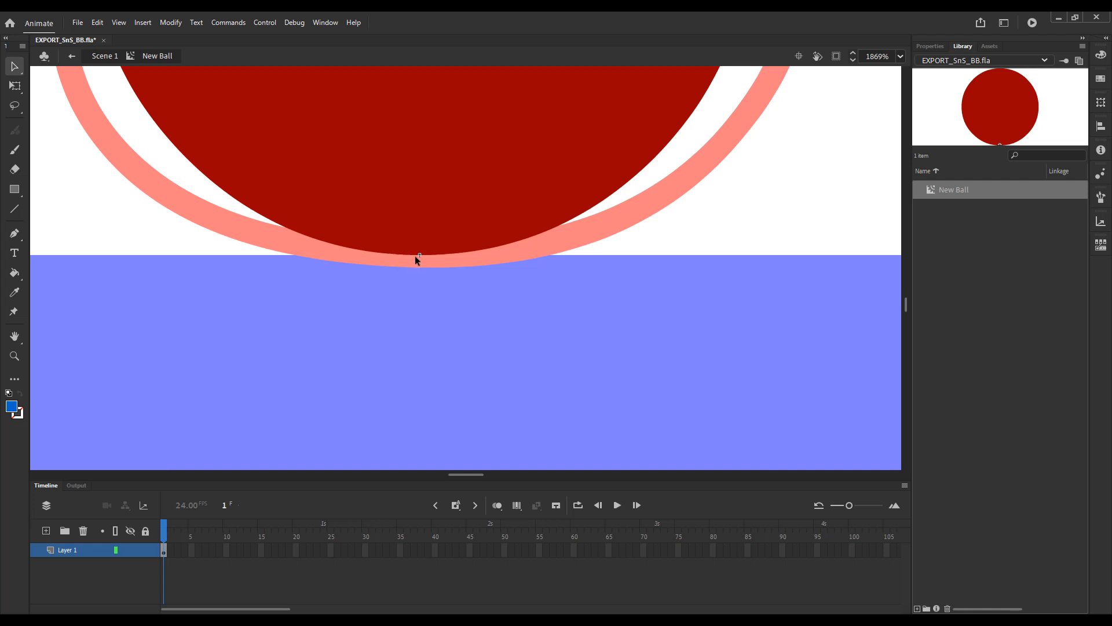
left_click(105, 56)
key("z")
left_click(497, 155, "alt")
left_click(497, 156, "alt")
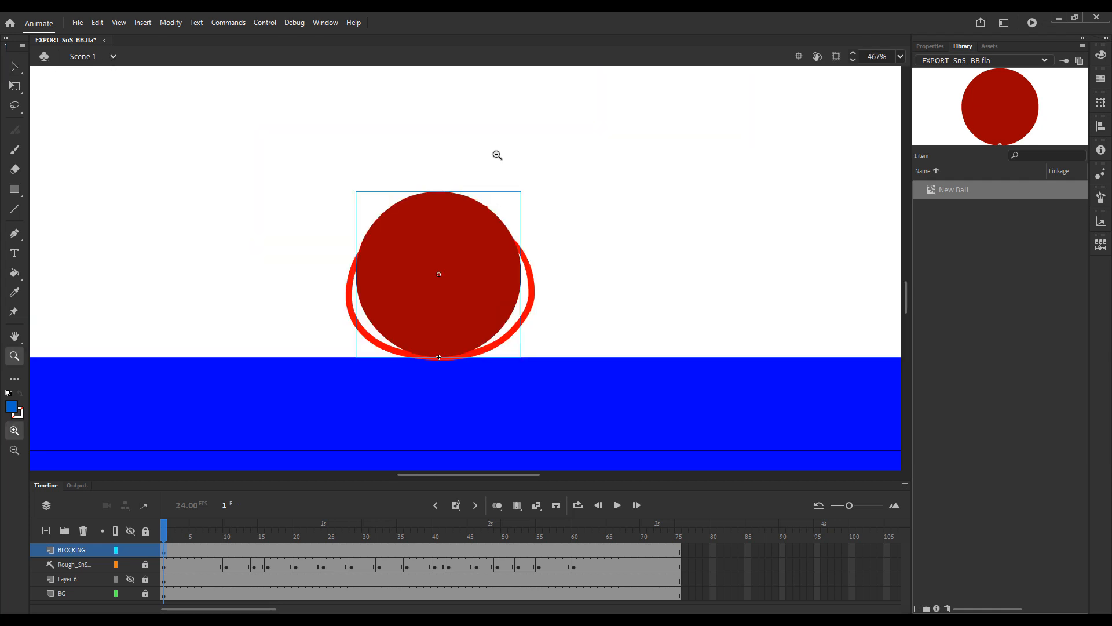
Move the ball's transformation point from its centre to the bottom centre, where it touches the ground.
key("v")
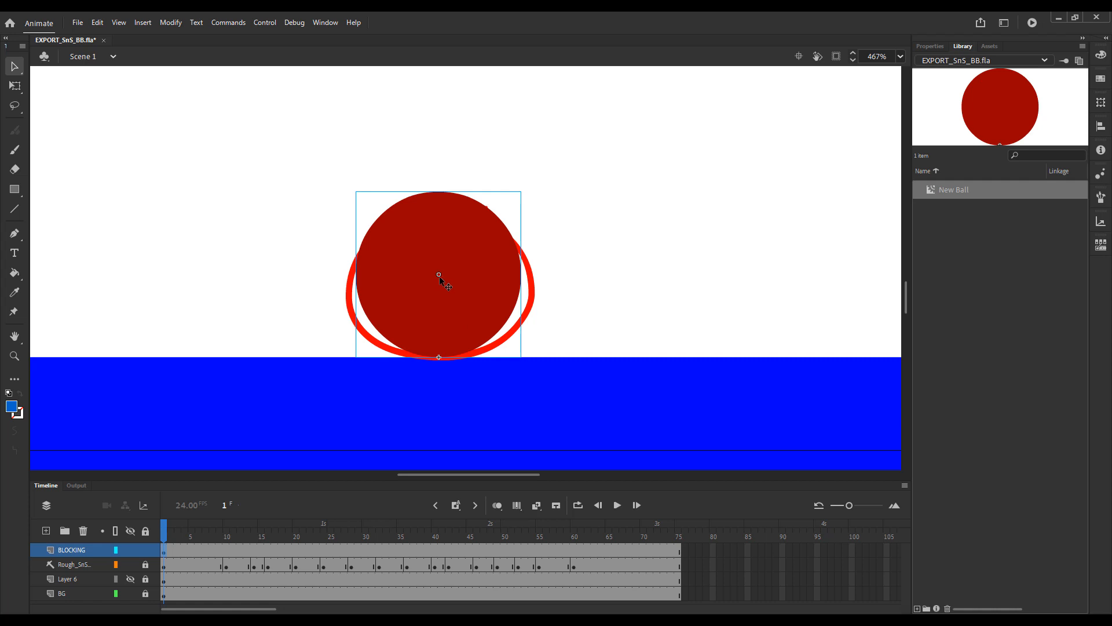
key("q")
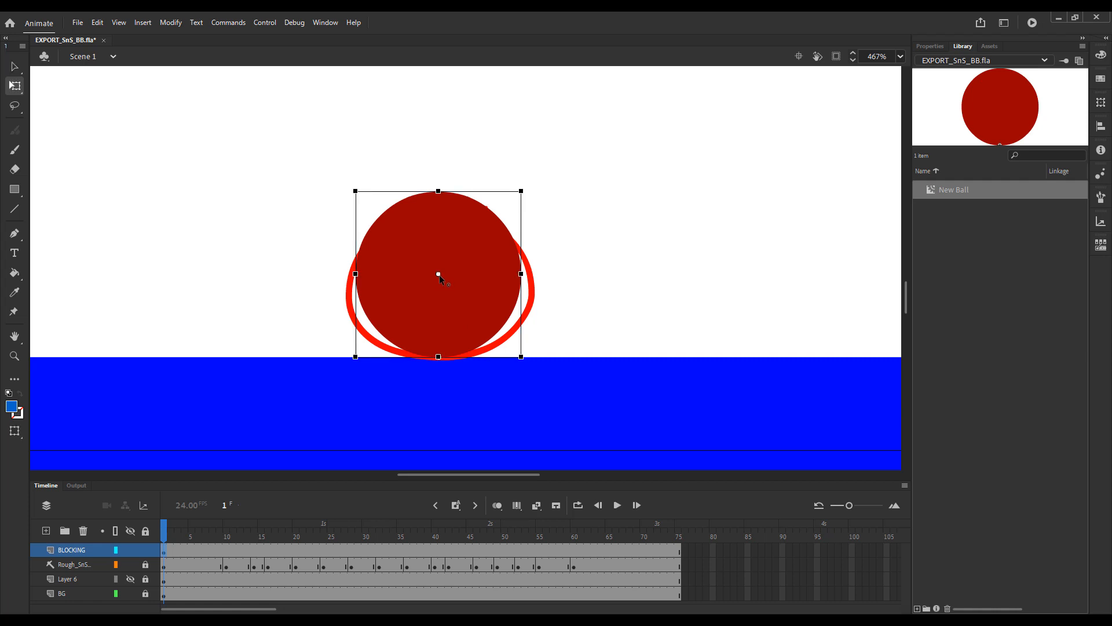
mouse_move(438, 191)
left_mouse_down()
mouse_move(439, 149)
mouse_move(446, 191)
left_mouse_up()
key("v")
left_click(555, 316)
left_click(459, 278)
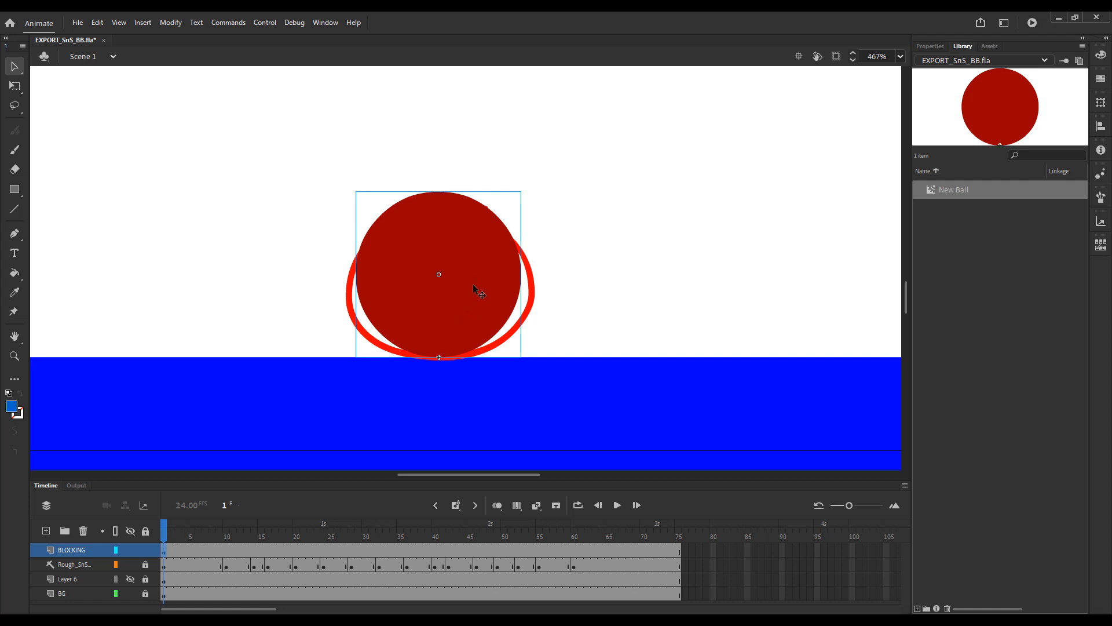
key("q")
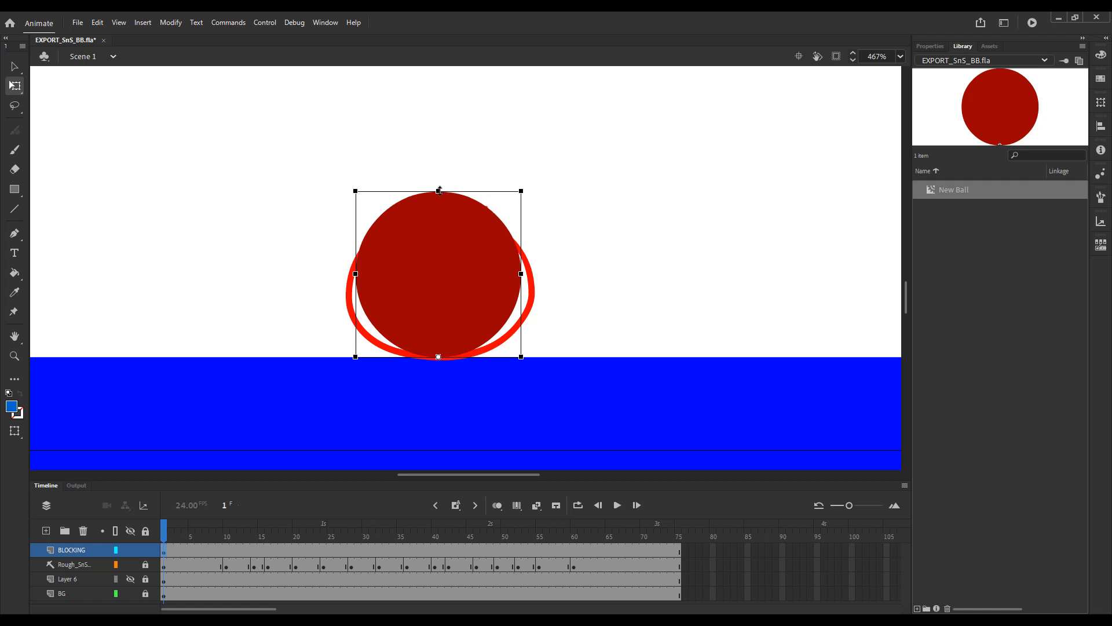
Try scaling the ball from its bottom transformation point and undo each test.
left_click_drag(438, 190, 448, 159)
key("ctrl+z")
left_click_drag(532, 191, 596, 238)
key("ctrl+z")
Add a keyframe at frame 10 on BLOCKING and squash the ball into a wide, flat ellipse over the rough sketch.
key("z")
left_click(398, 324, "alt")
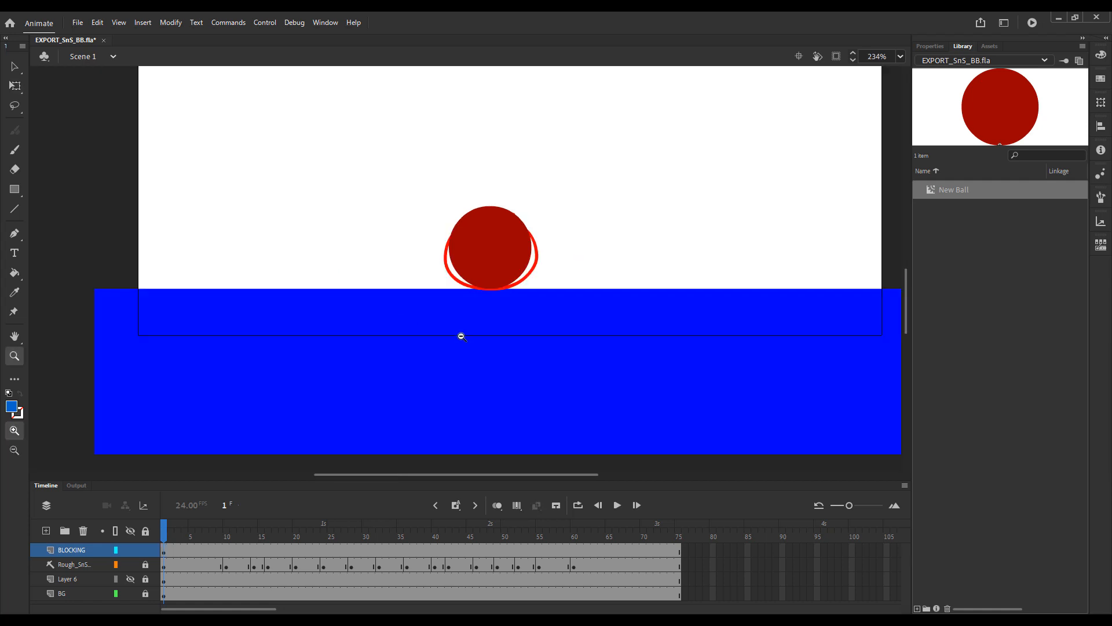
left_click_drag(579, 266, 528, 336)
key("v")
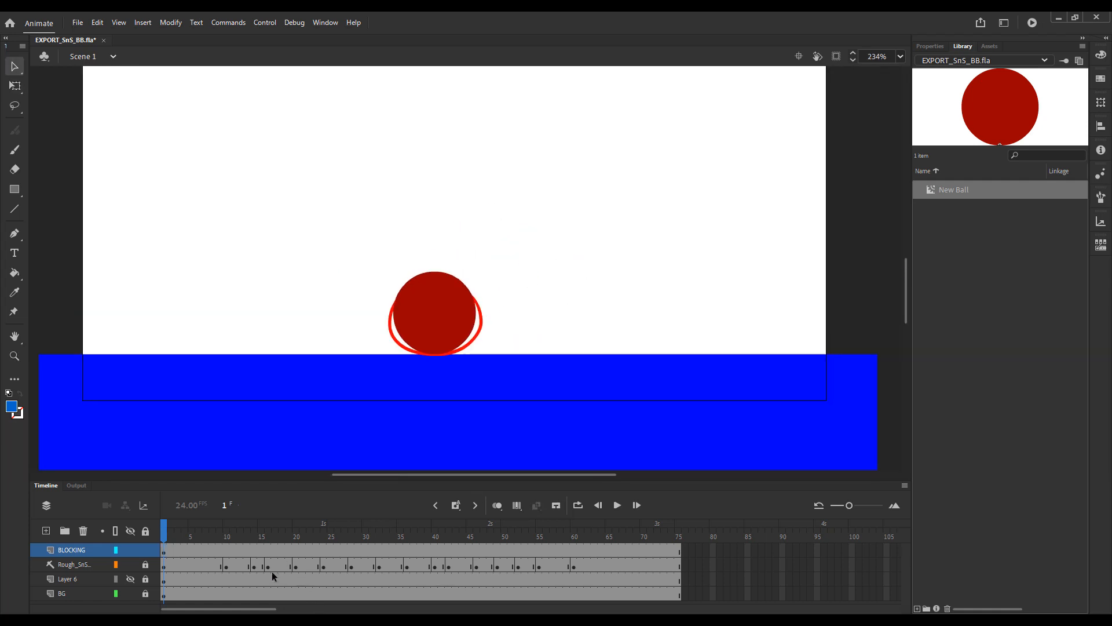
left_click(226, 537)
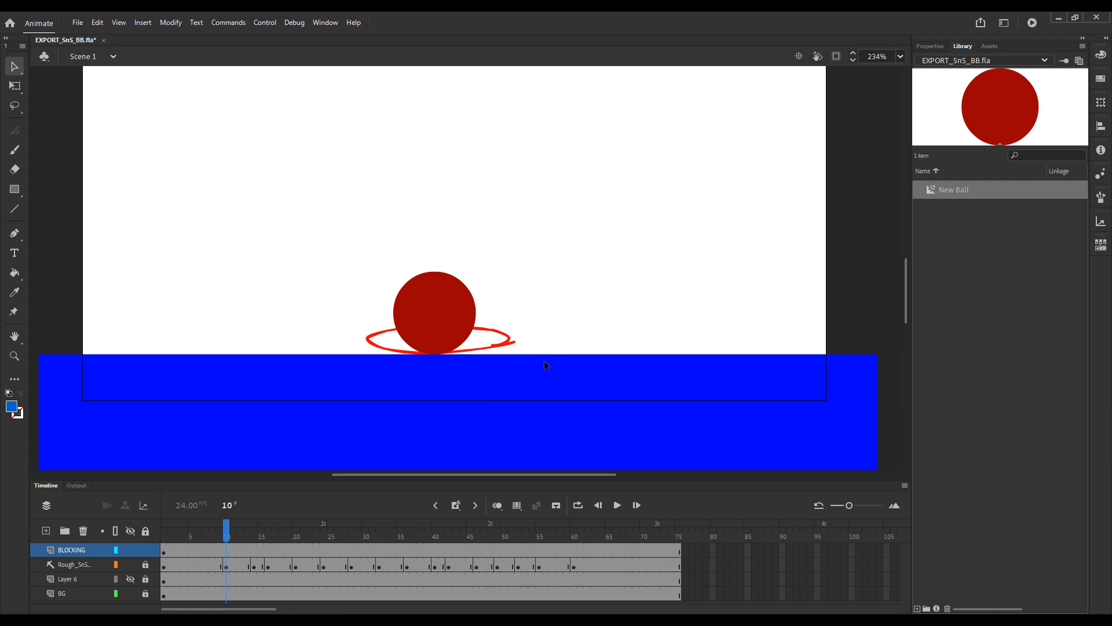
key("F6")
left_click(446, 313)
key("q")
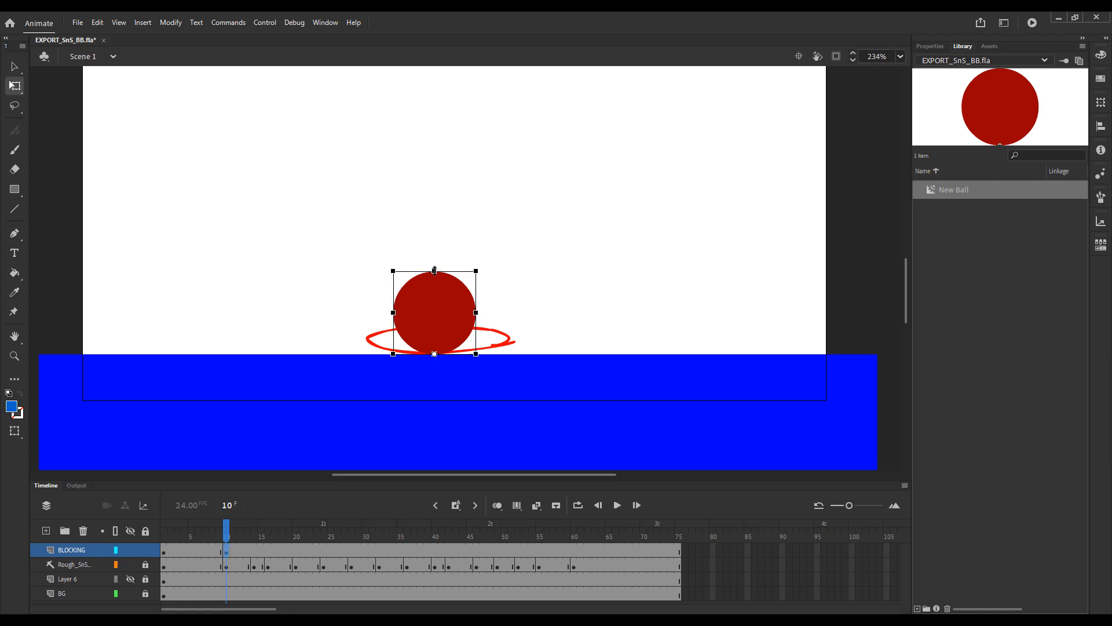
left_click_drag(435, 272, 437, 326)
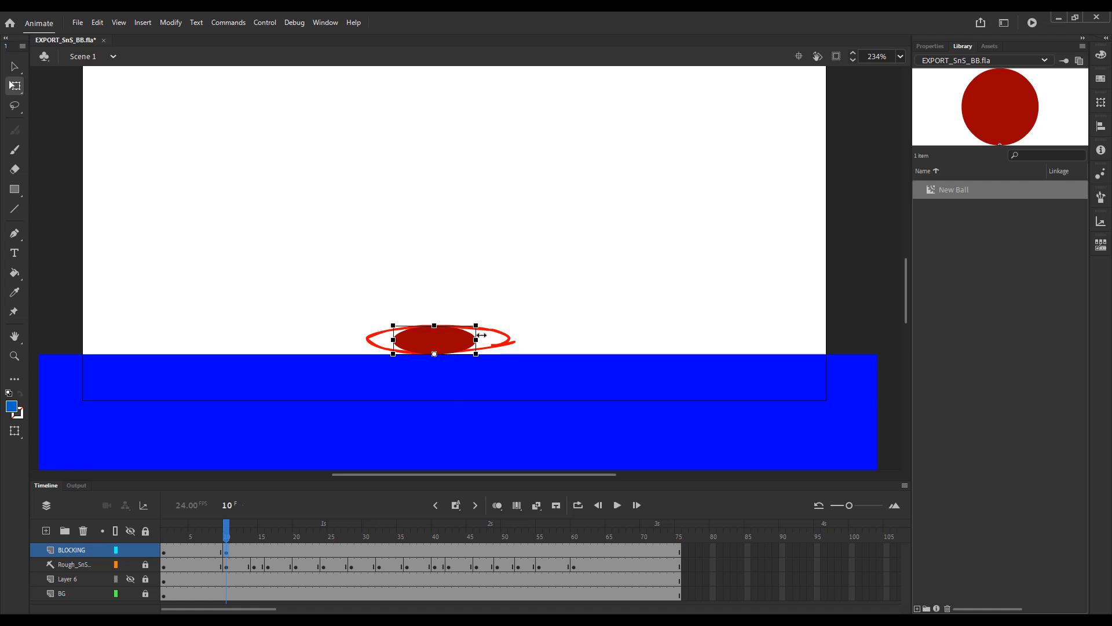
left_click_drag(480, 342, 506, 342)
left_click(509, 262)
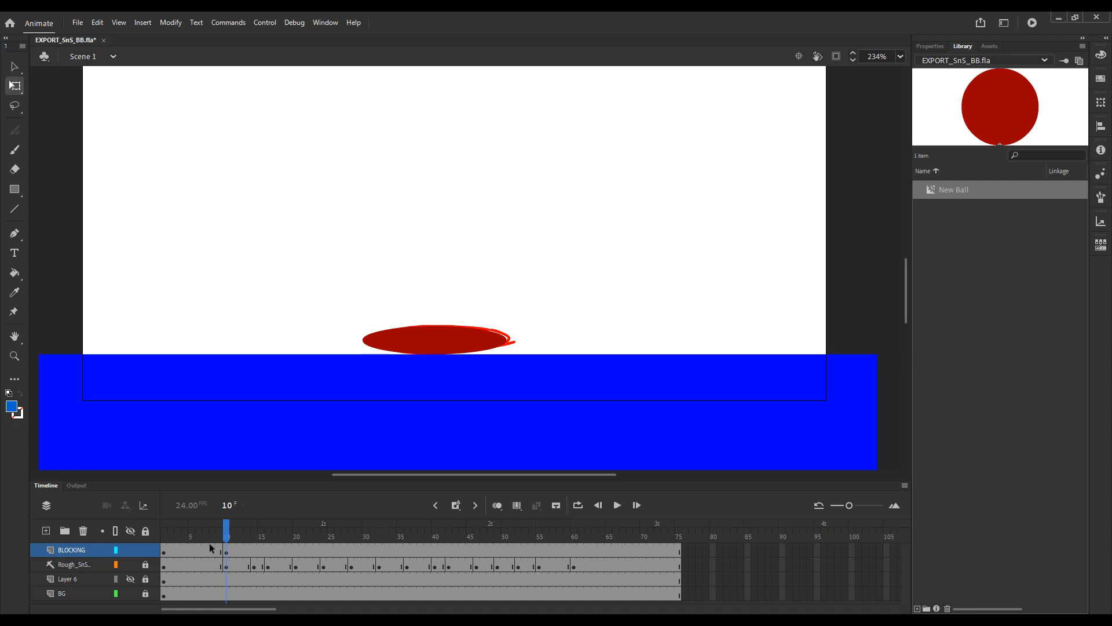
Compare the squash with the preceding pose and narrow the squashed ball slightly at frame 10.
left_click_drag(234, 532, 214, 529)
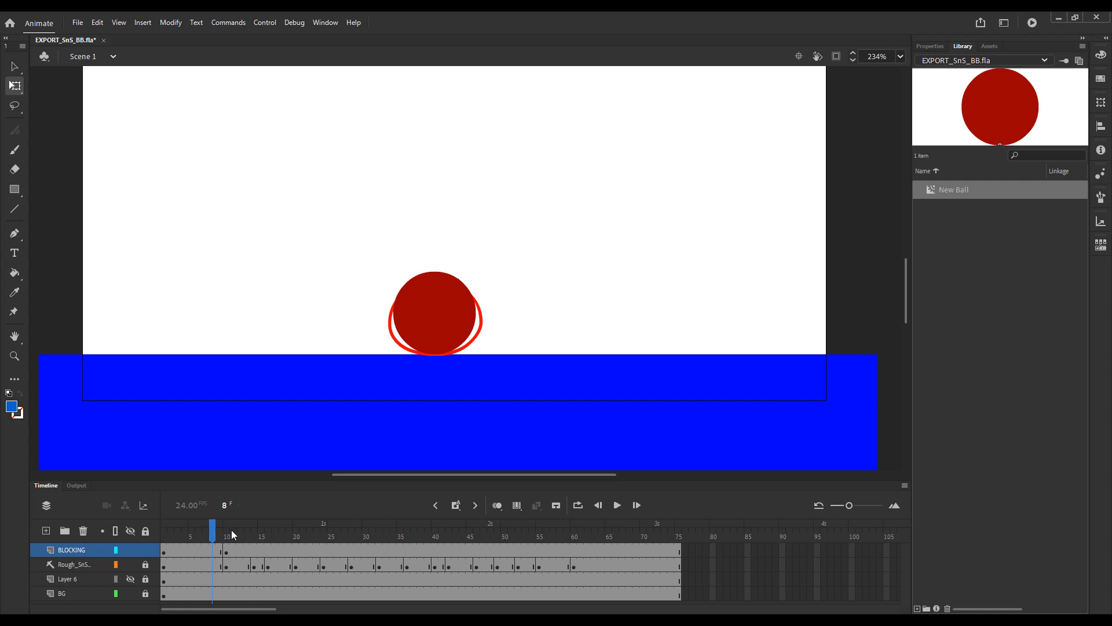
left_click(231, 530)
left_click(439, 329)
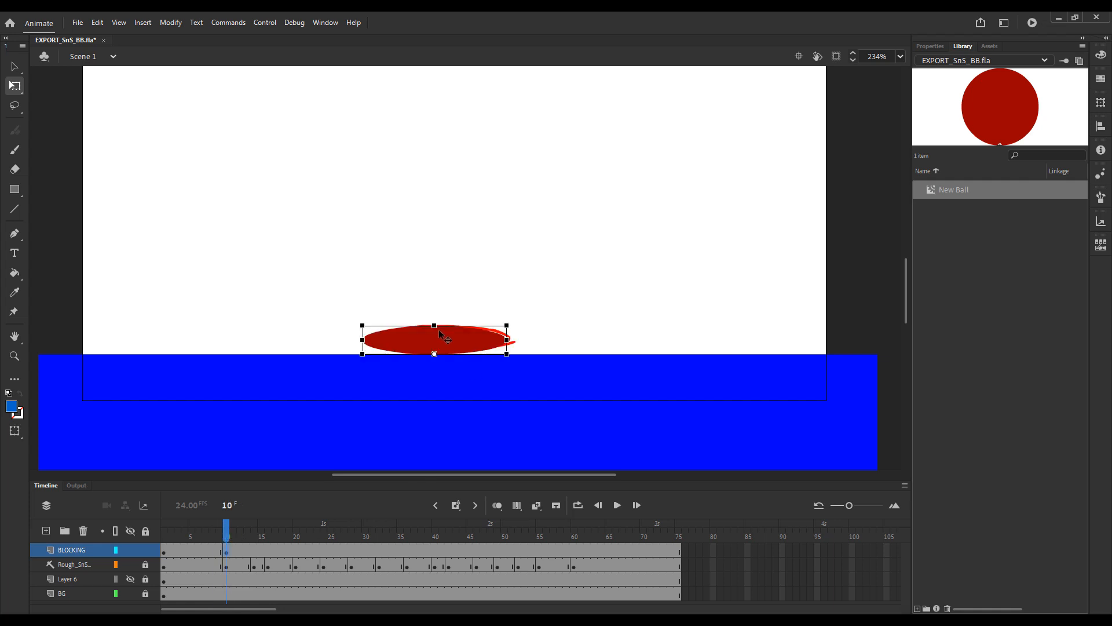
left_click_drag(506, 339, 500, 341)
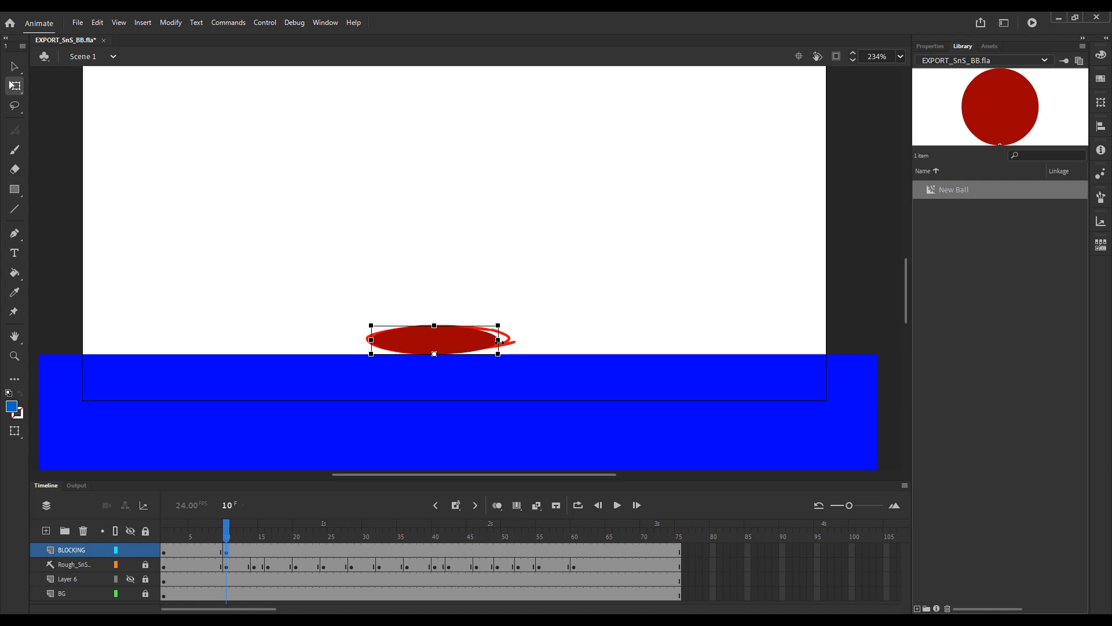
left_click(465, 258)
Compare the round and squashed ball poses with the rough sketch layer shown and temporarily hidden.
left_click_drag(214, 536, 229, 528)
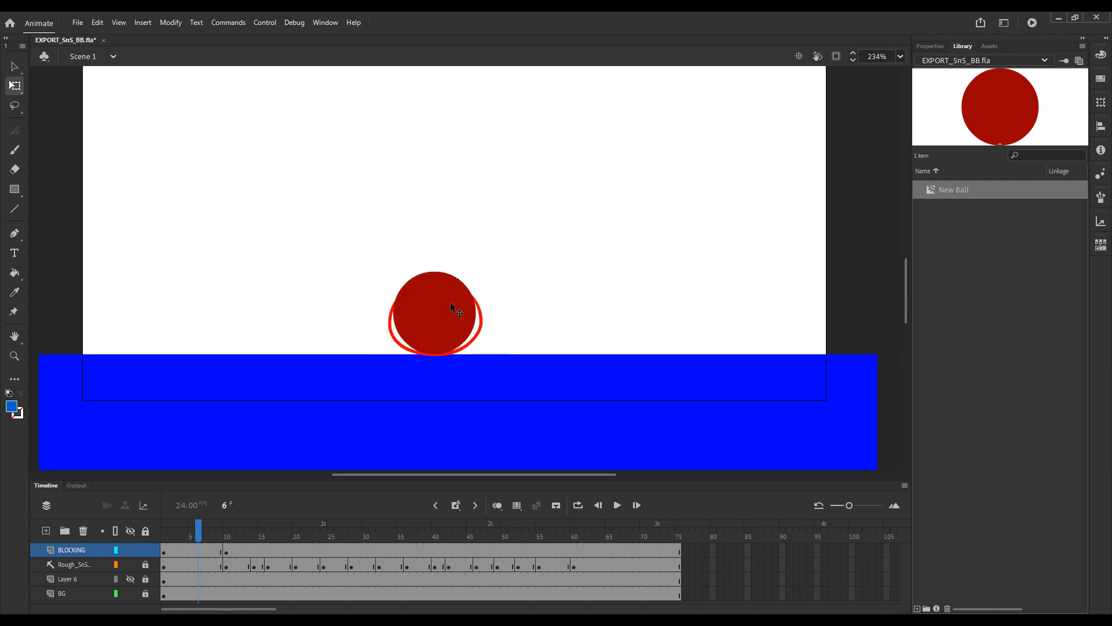
left_click(451, 303)
left_click(234, 534)
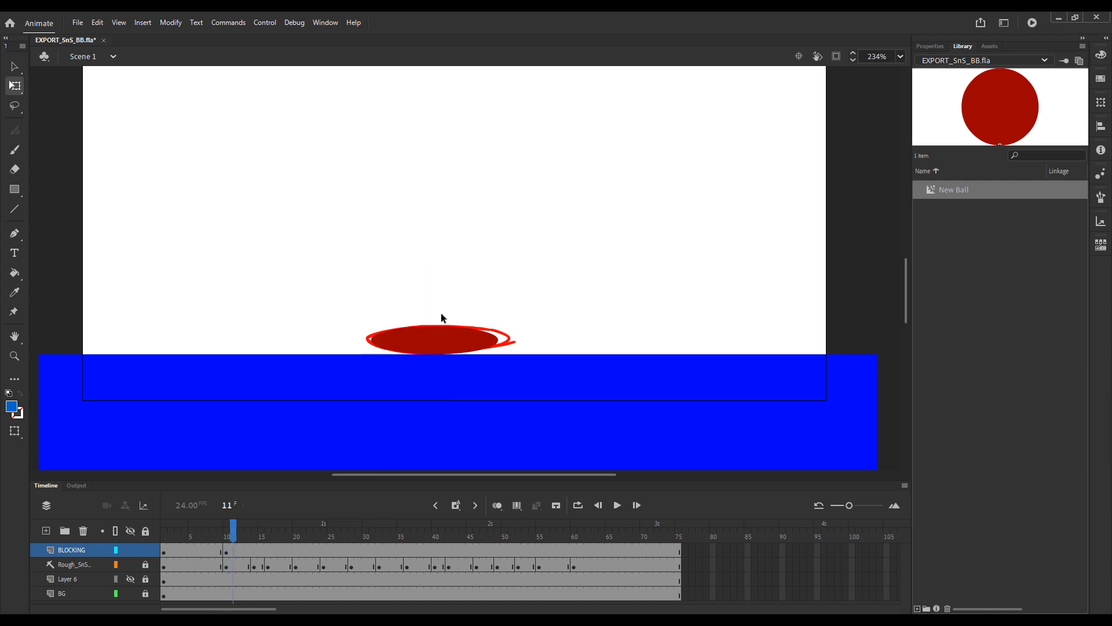
left_click(130, 564)
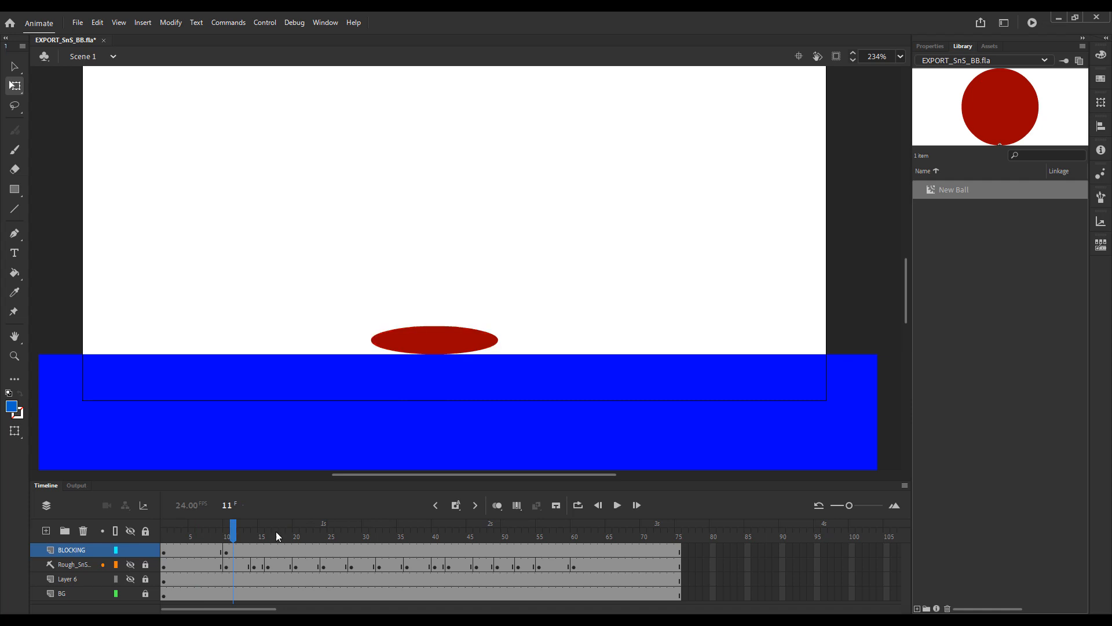
mouse_move(233, 534)
left_mouse_down()
mouse_move(216, 534)
mouse_move(232, 535)
left_mouse_up()
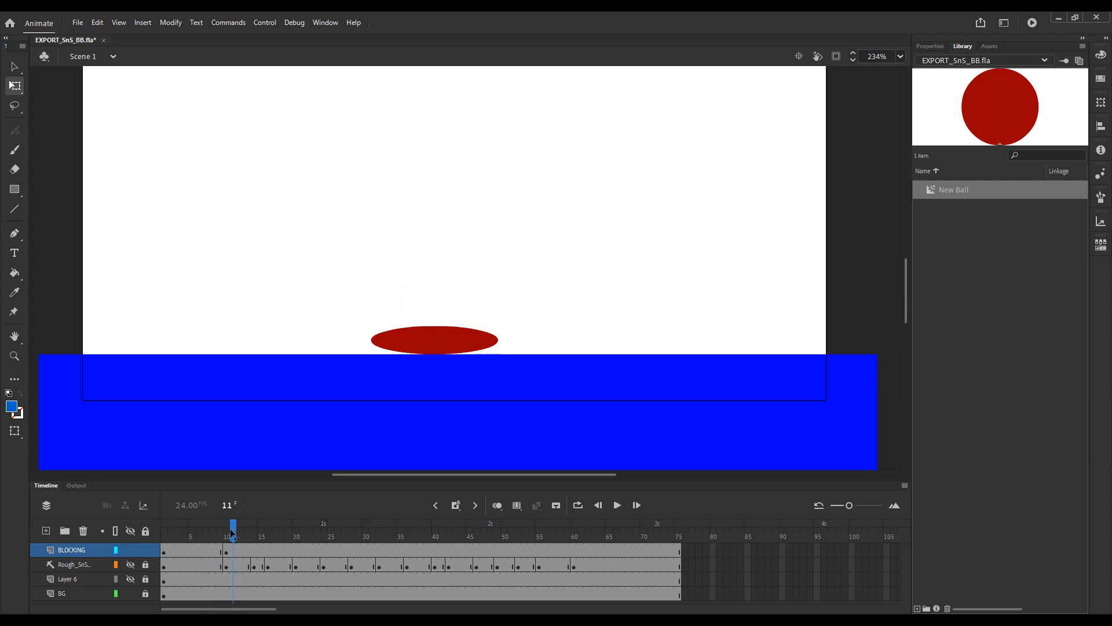
left_click(130, 564)
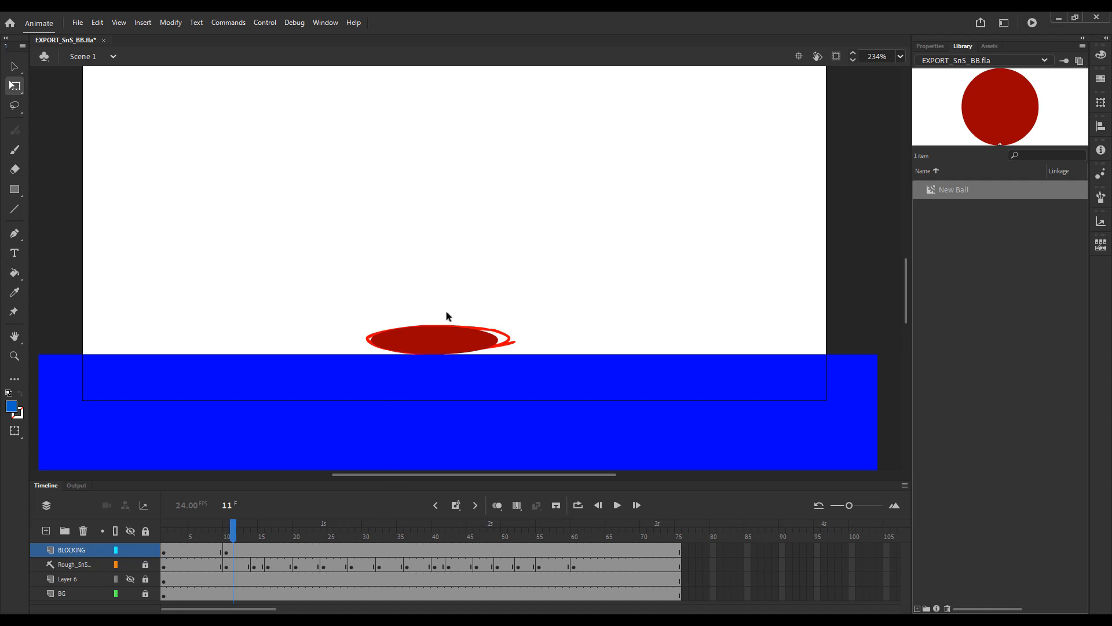
Add a keyframe at frame 14 on the BLOCKING layer and remove the squash transform from the ball.
left_click(256, 532)
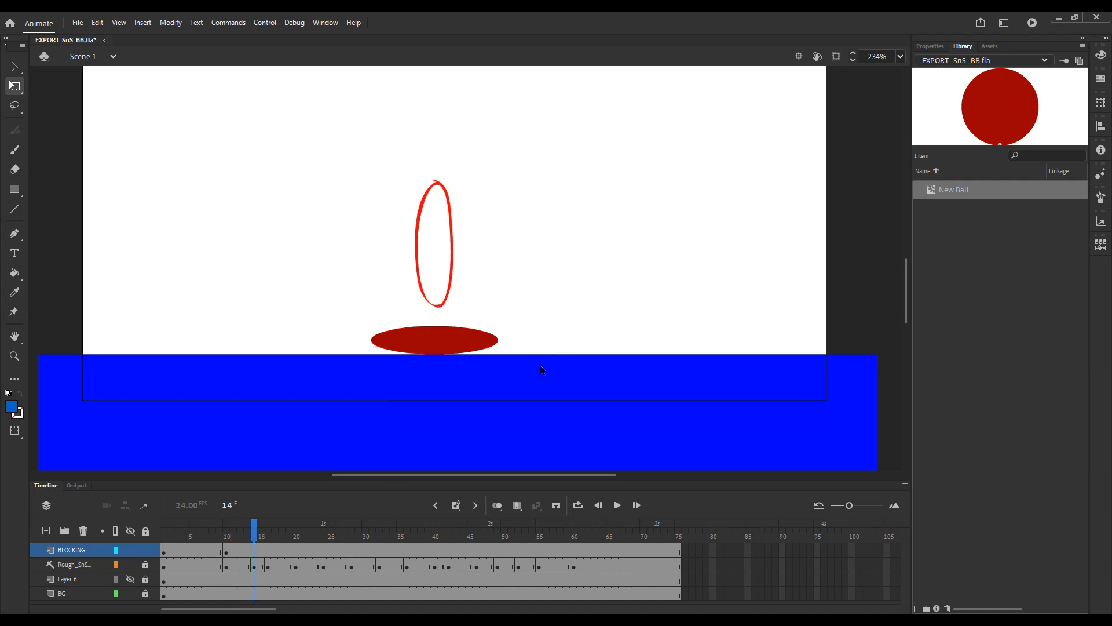
left_click_drag(525, 269, 529, 337)
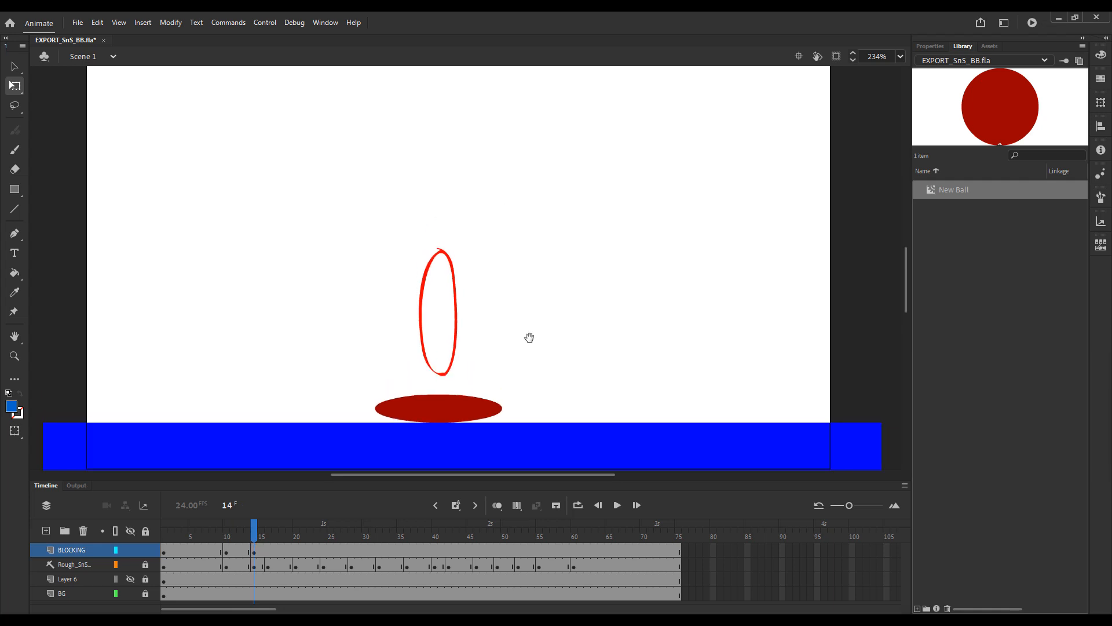
left_click(469, 416)
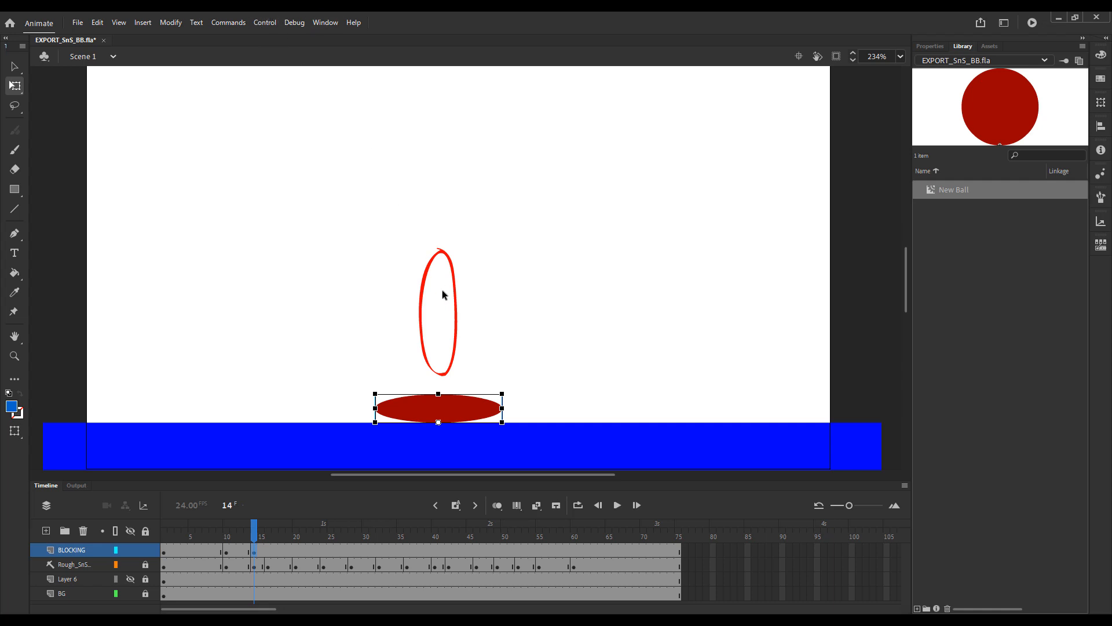
left_click(222, 23)
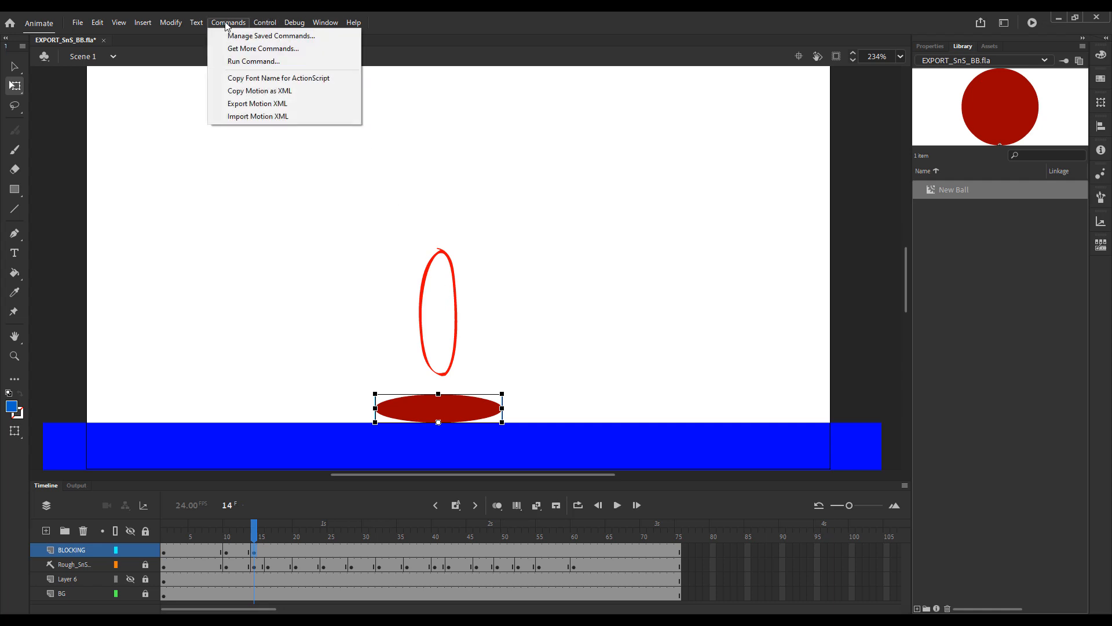
left_click(168, 22)
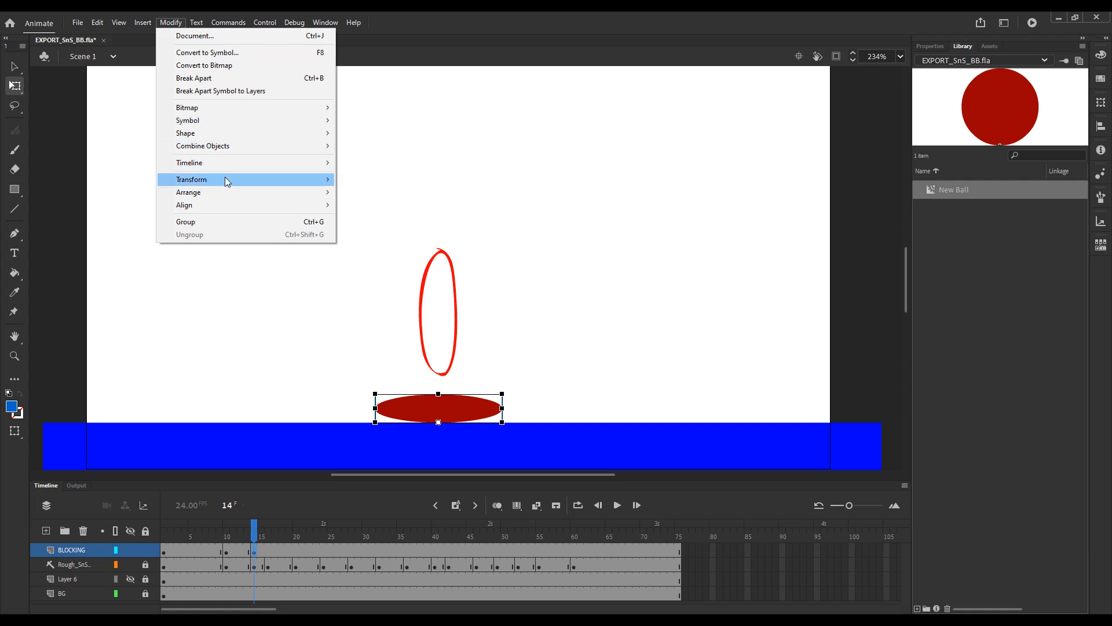
mouse_move(226, 181)
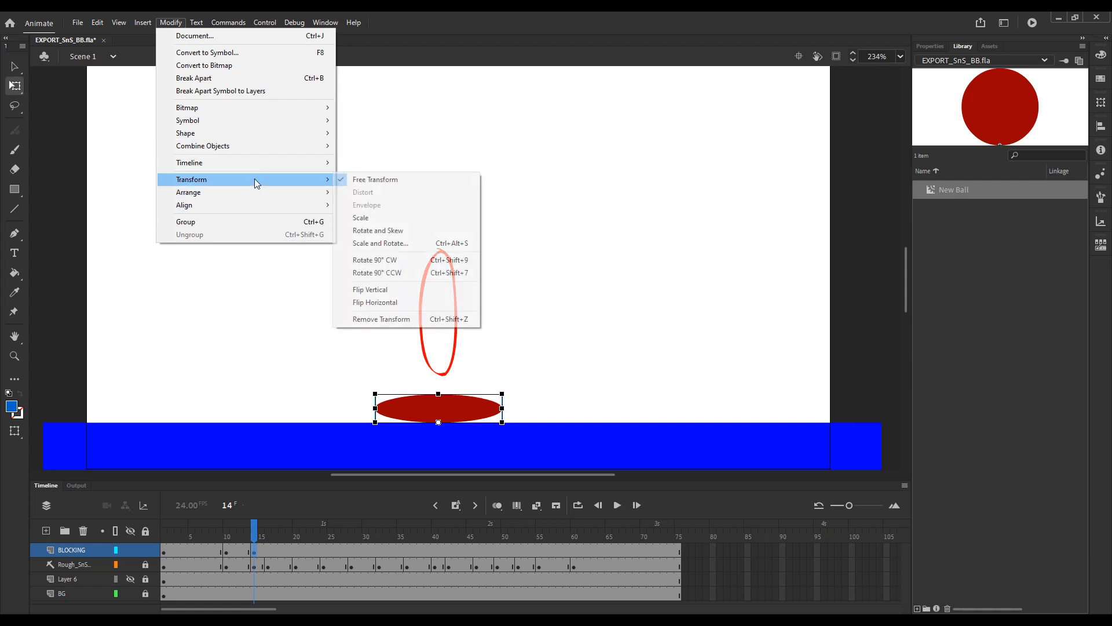
left_click(381, 317)
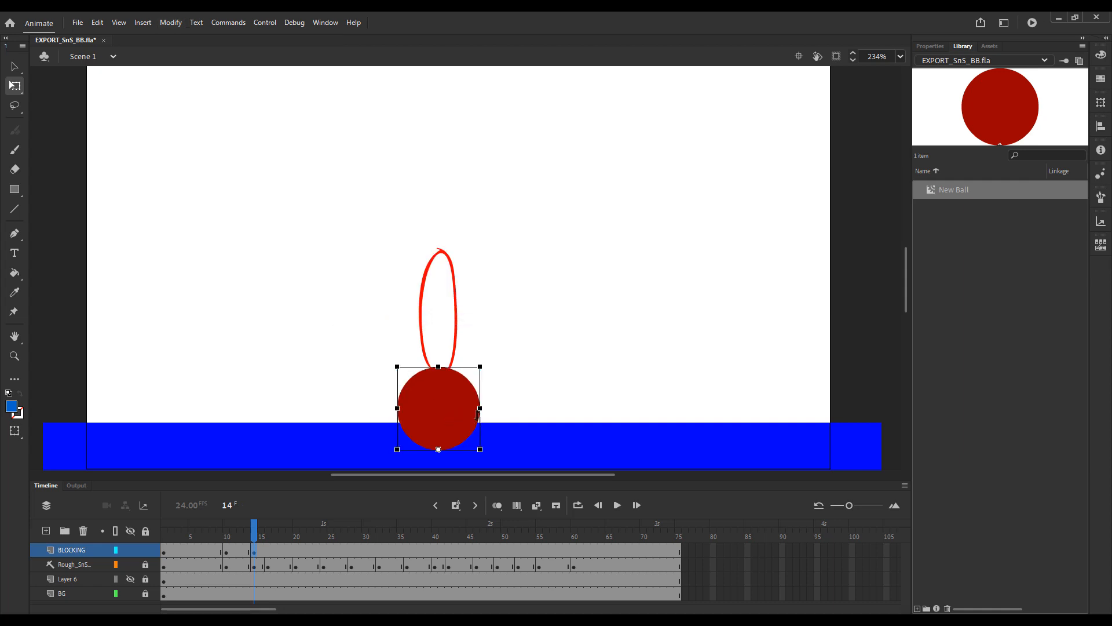
Move the ball up to the rough sketch at frame 14 and stretch it into a tall, narrow ellipse.
left_click_drag(462, 412, 462, 332)
left_click_drag(439, 283, 440, 249)
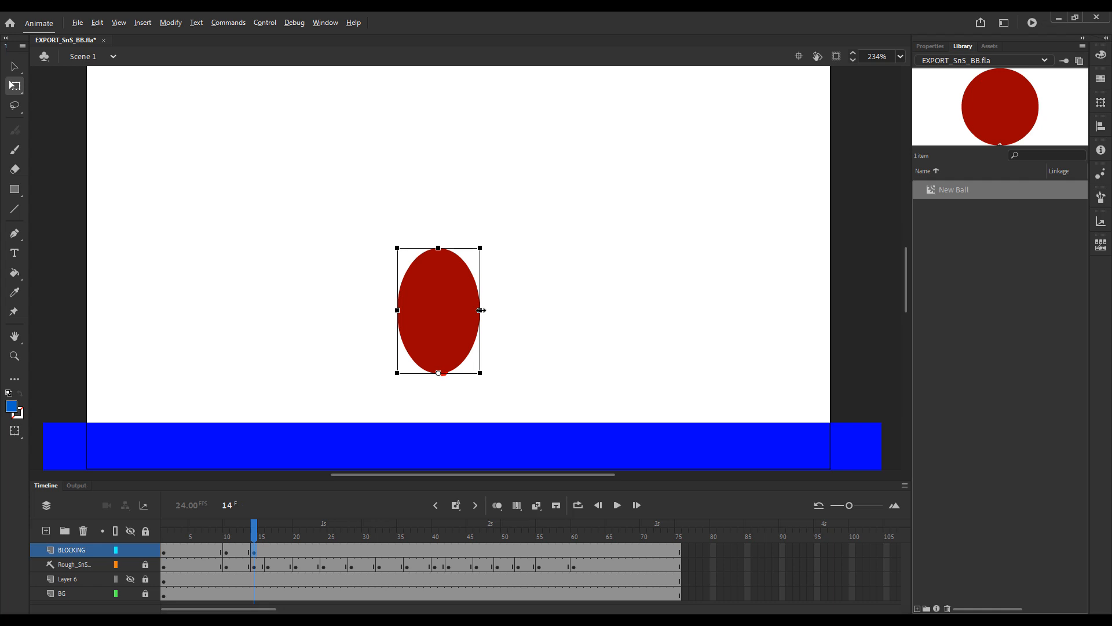
left_click_drag(481, 310, 461, 311)
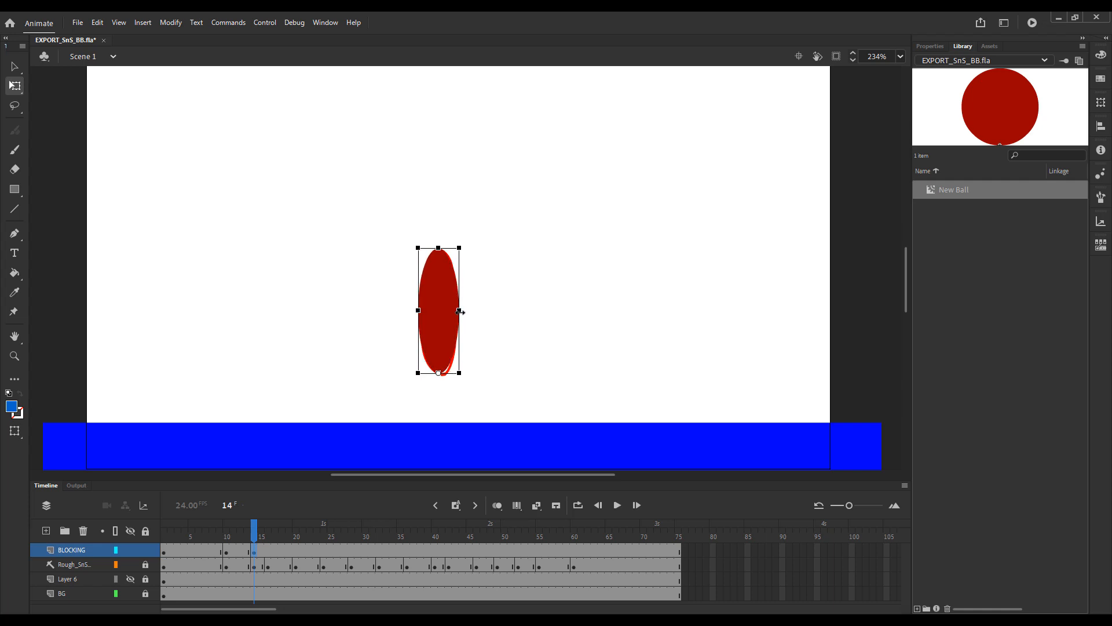
left_click(520, 334)
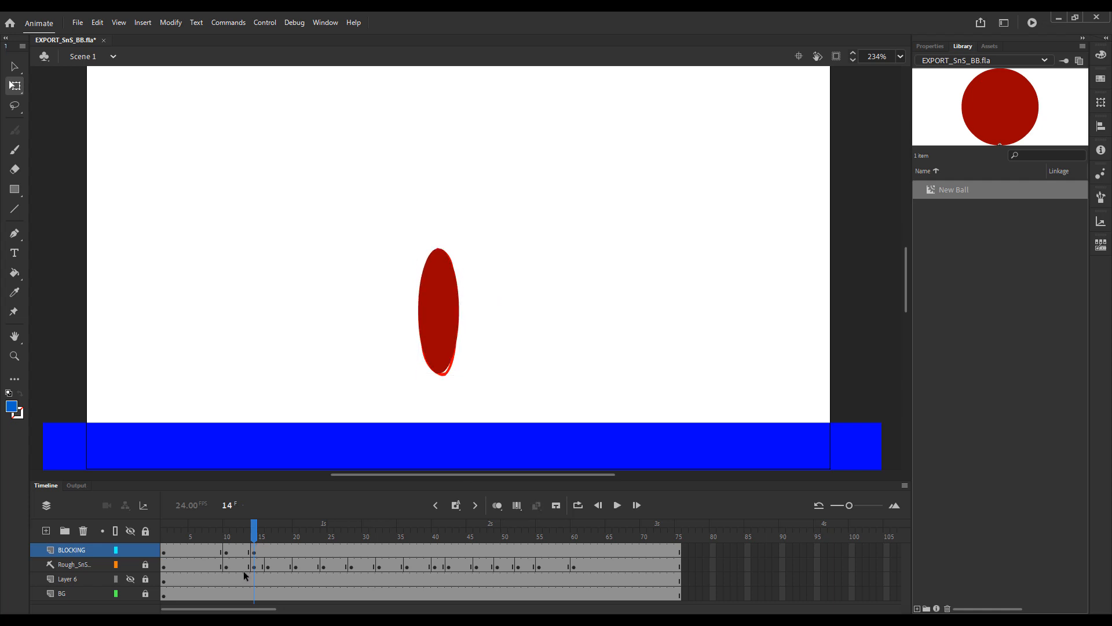
Review the ball poses from frame 1 through the frame 10 squash to the frame 14 stretch.
left_click(261, 532)
left_click(168, 538)
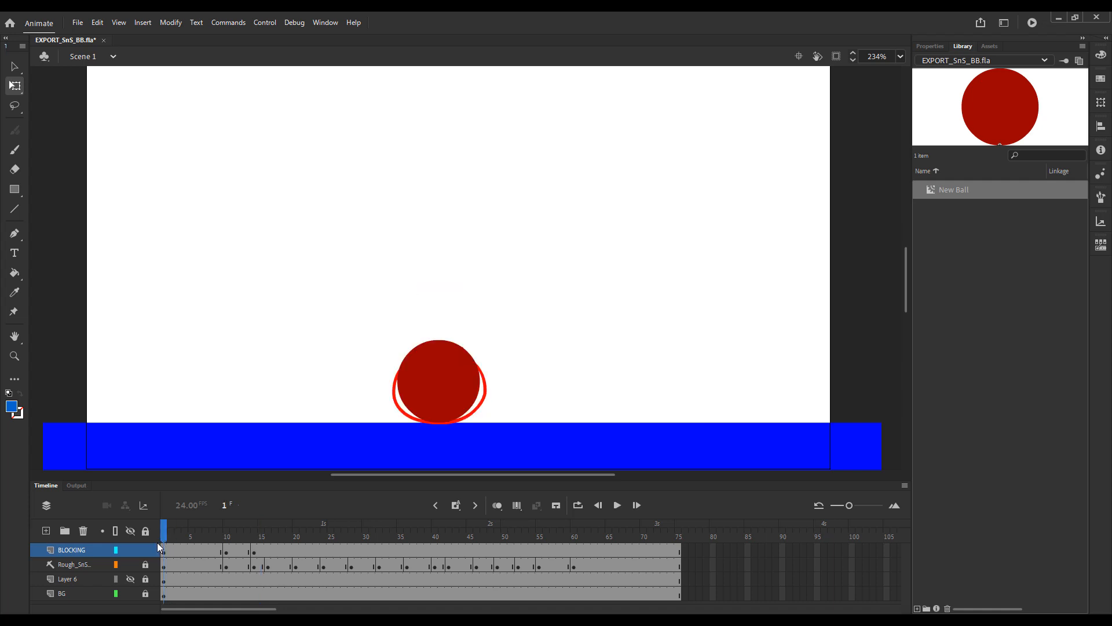
key("period")
key("period")
key("period")
key("comma")
key("period")
key("period")
key("comma")
key("period")
key("comma")
key("comma")
left_click(226, 537)
left_click(255, 536)
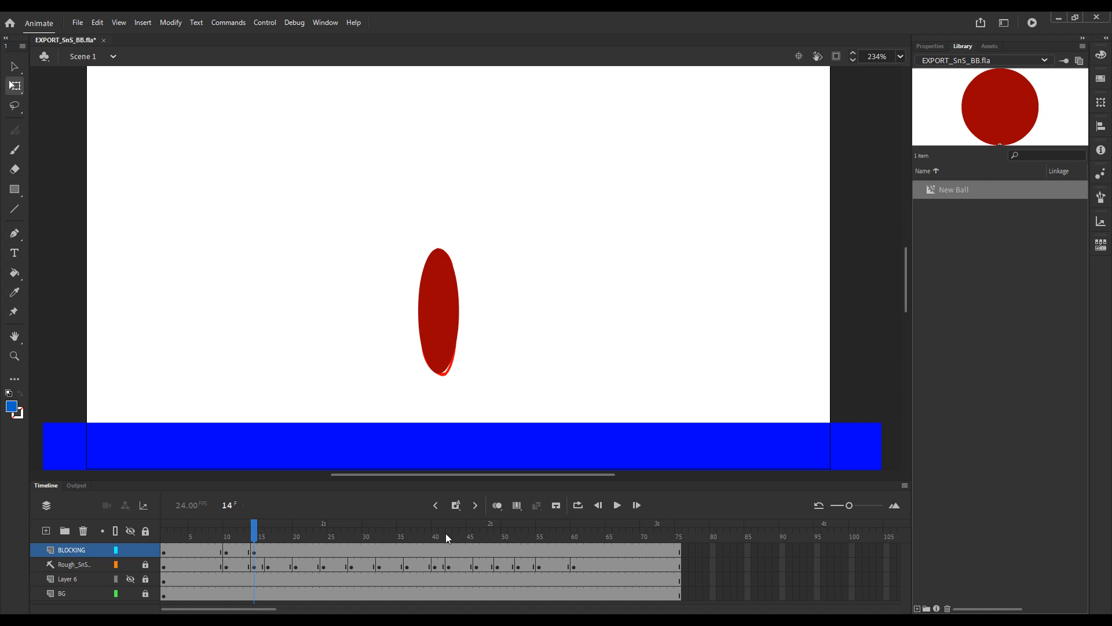
Flip repeatedly between the frame 10 squash and the frame 14 stretch to compare the two poses.
key("comma")
key("comma")
key("comma")
key("comma")
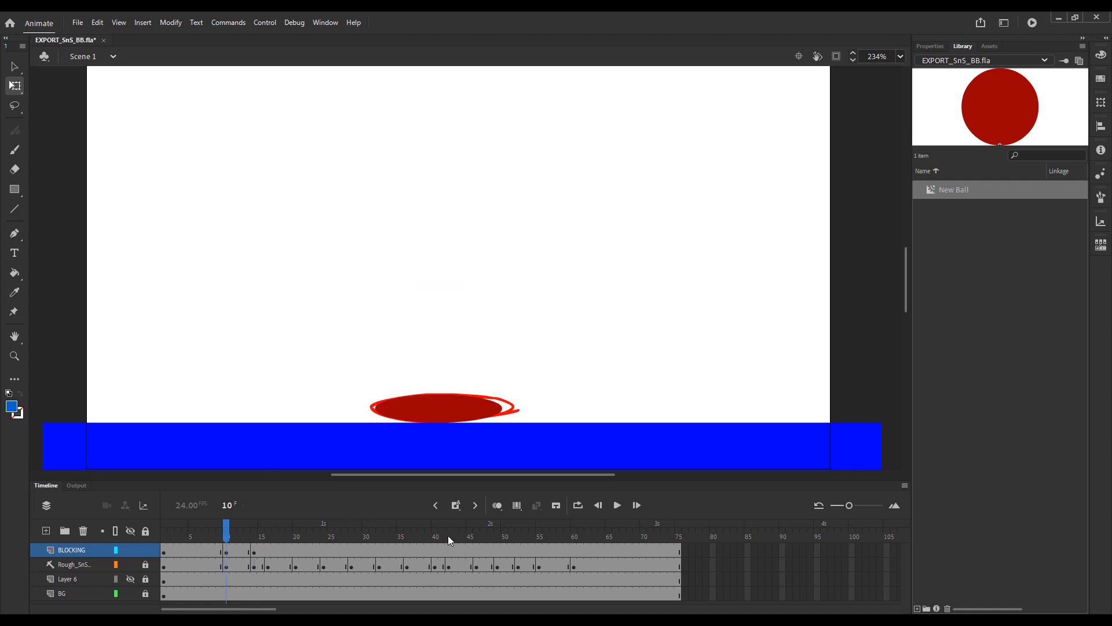
key("period")
key("period")
key("period")
key("period")
key("comma")
key("comma")
key("comma")
key("comma")
key("period")
key("period")
key("period")
key("period")
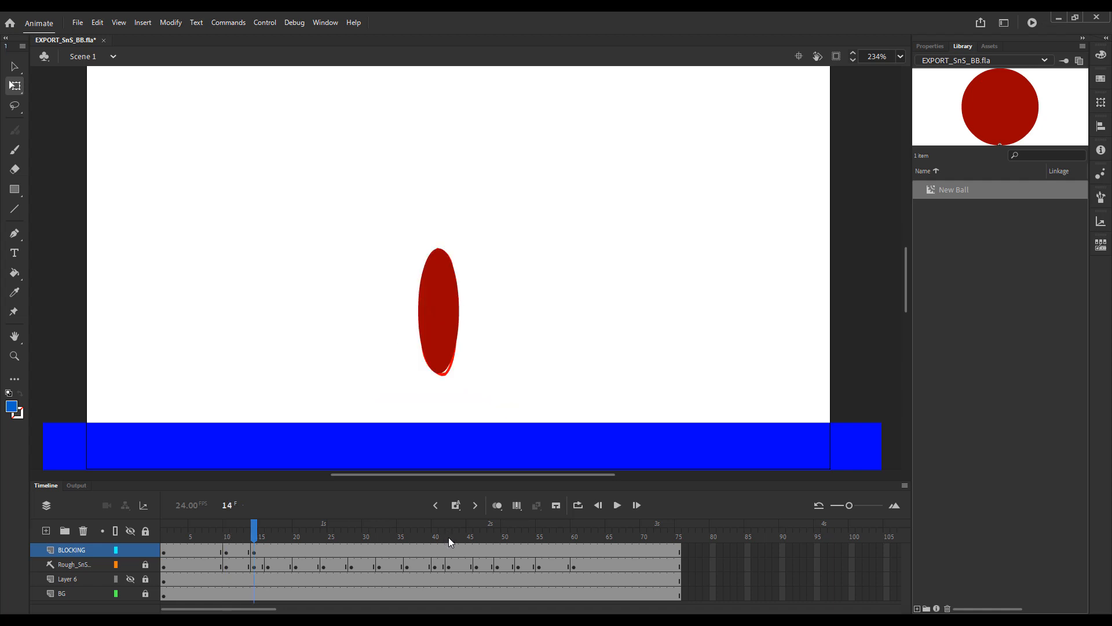
key("comma")
key("comma")
key("comma")
key("comma")
key("comma")
key("period")
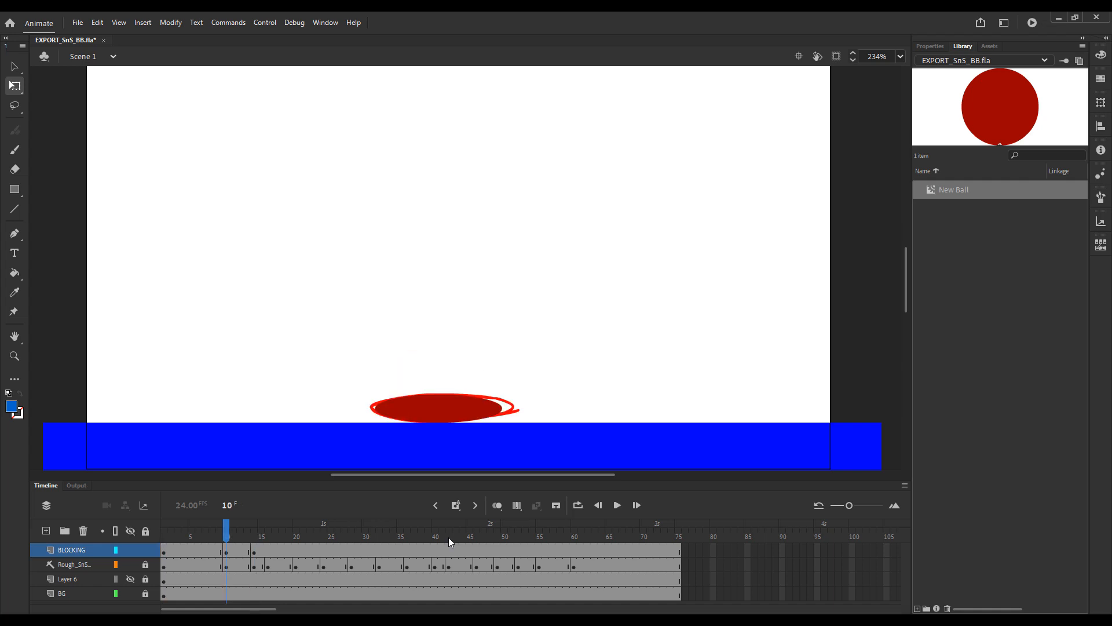
key("period")
key("period")
key("period")
key("period")
key("alt+comma")
key("alt+comma")
key("alt+period")
key("alt+period")
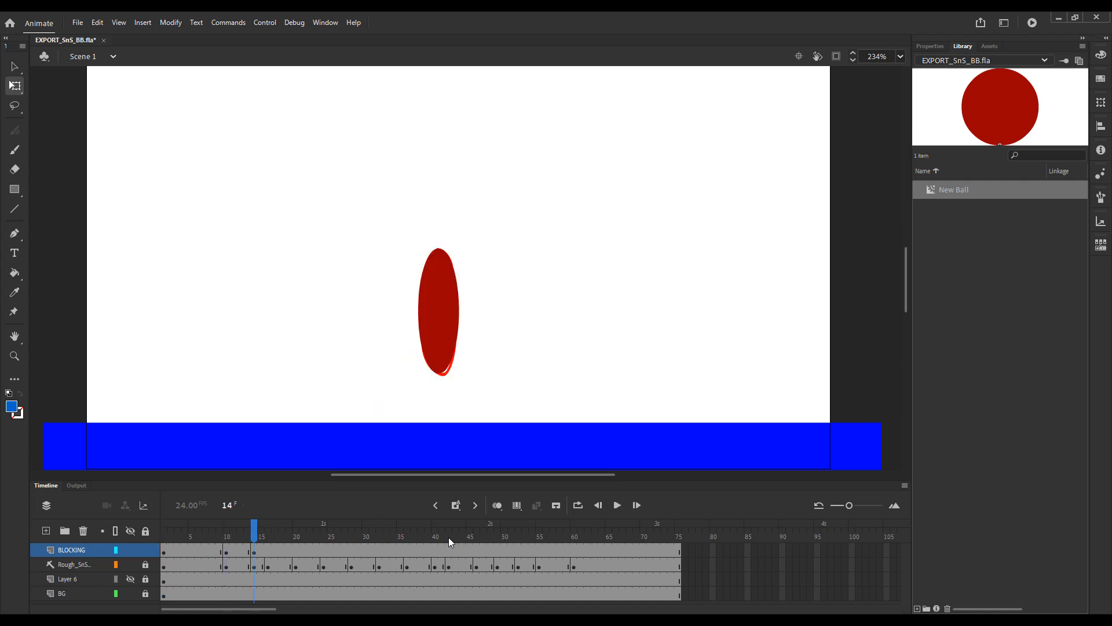
key("alt+comma")
key("alt+comma")
key("alt+period")
key("alt+period")
key("alt+comma")
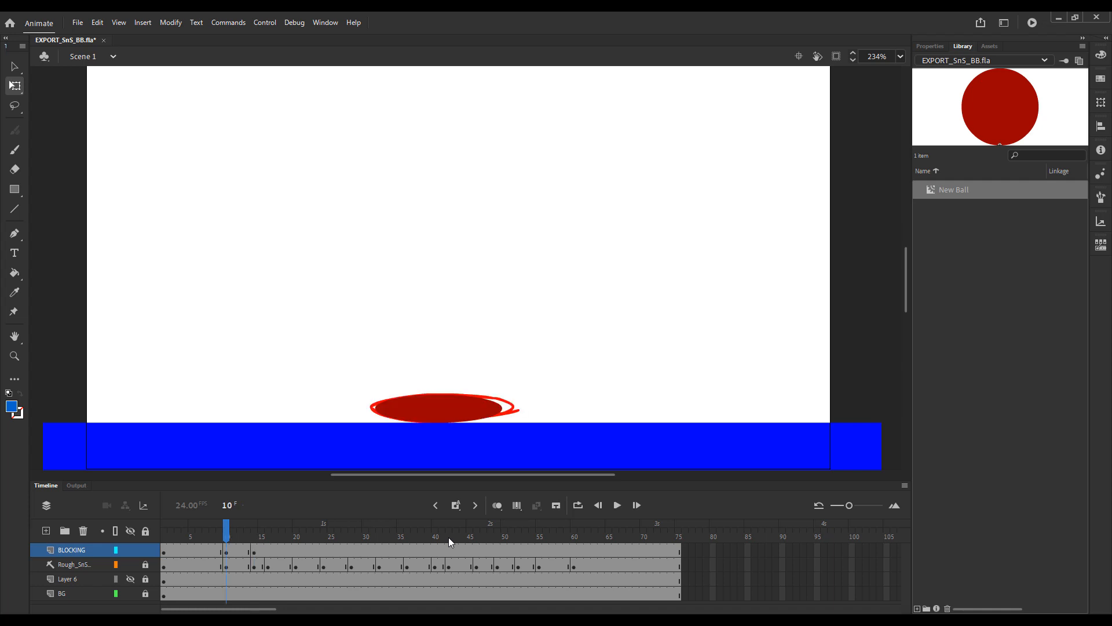
key("alt+comma")
key("alt+period")
Switch to Chrome, search Google Images for "traditional cel lightbox" and open the first image result.
left_click(213, 611)
key("ctrl+t")
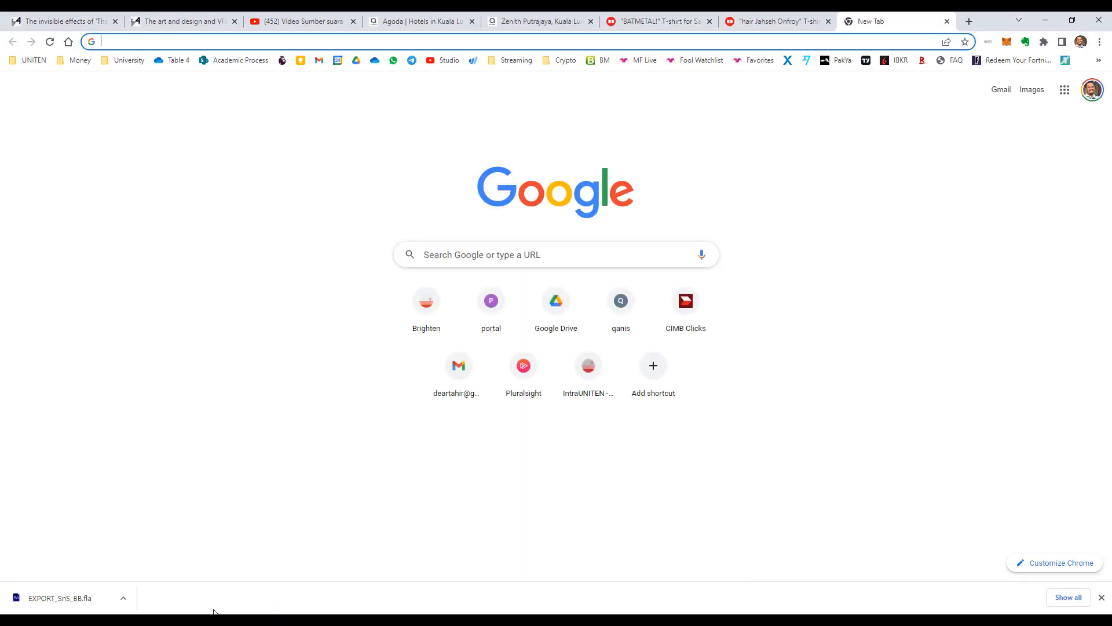
type("tradi")
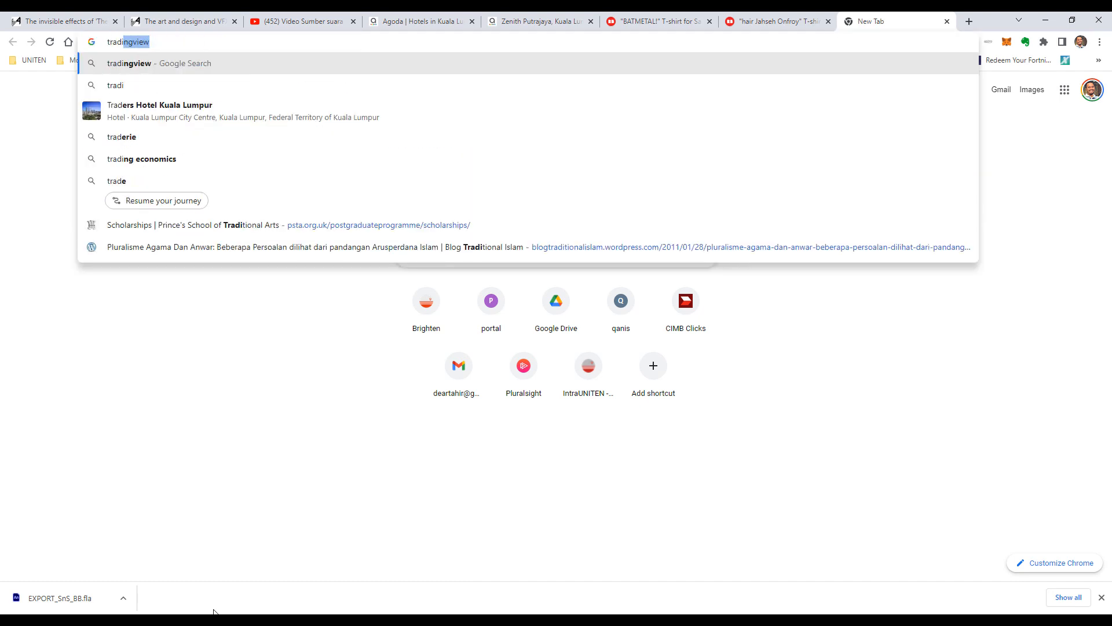
type("tional cel")
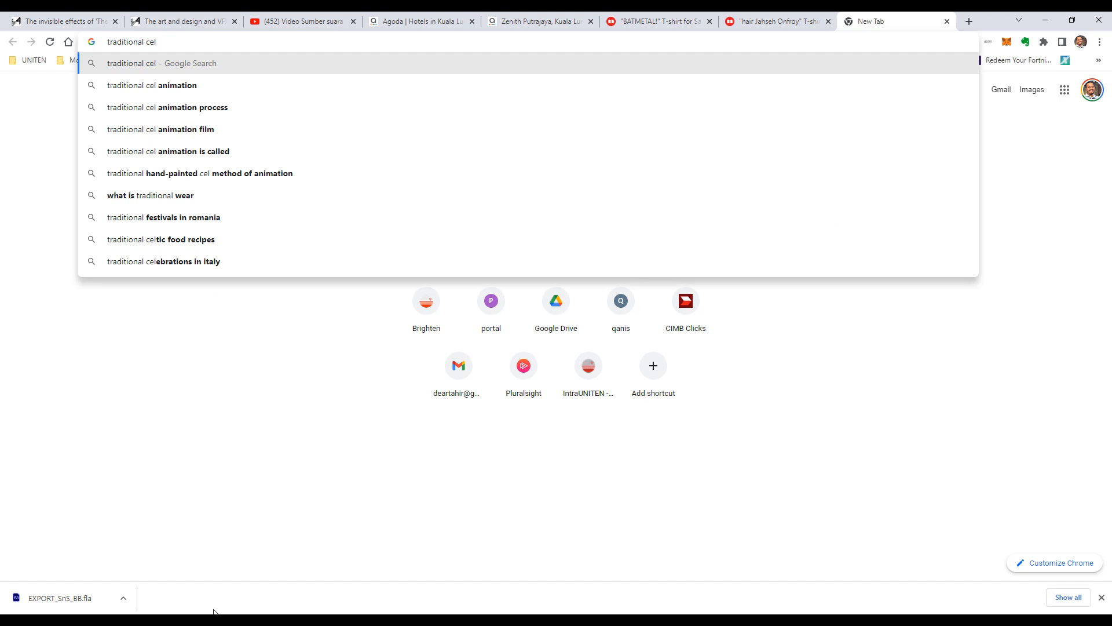
type(" lightbox")
key("Return")
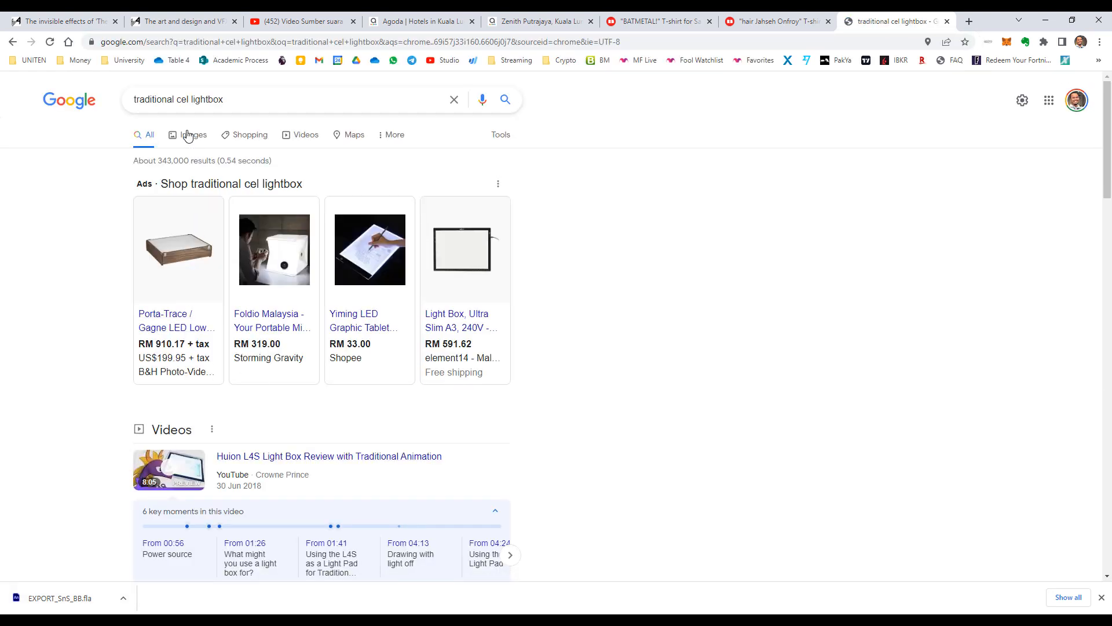
left_click(189, 131)
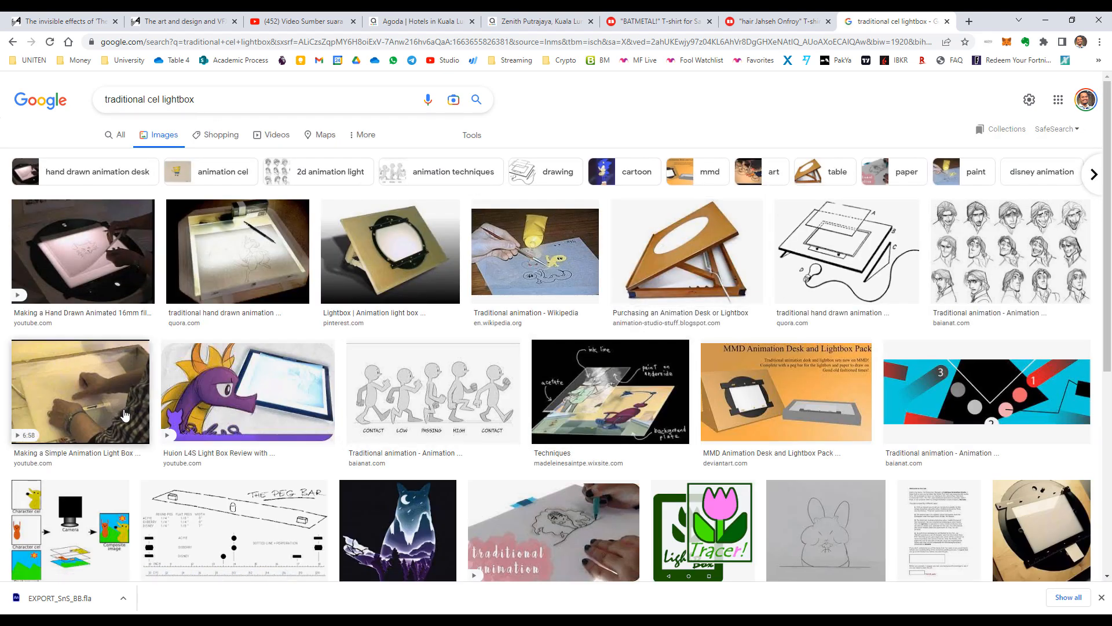
left_click(96, 252)
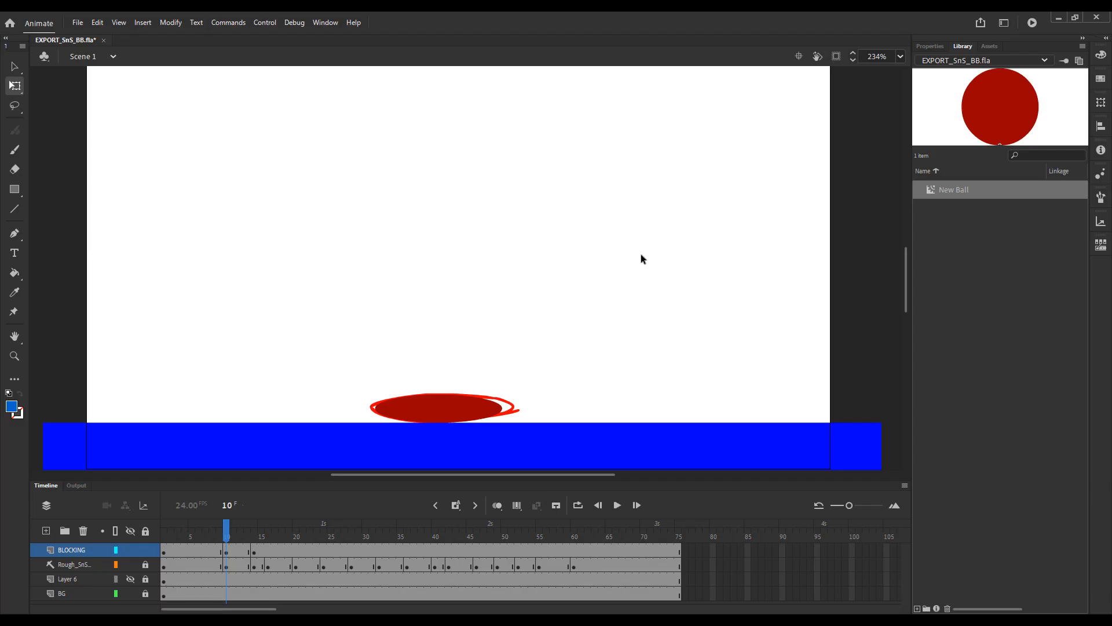
Return to Animate and make the stretched ball at frame 14 slightly shorter and narrower, inside the rough outline.
key("shift+comma")
key("Return")
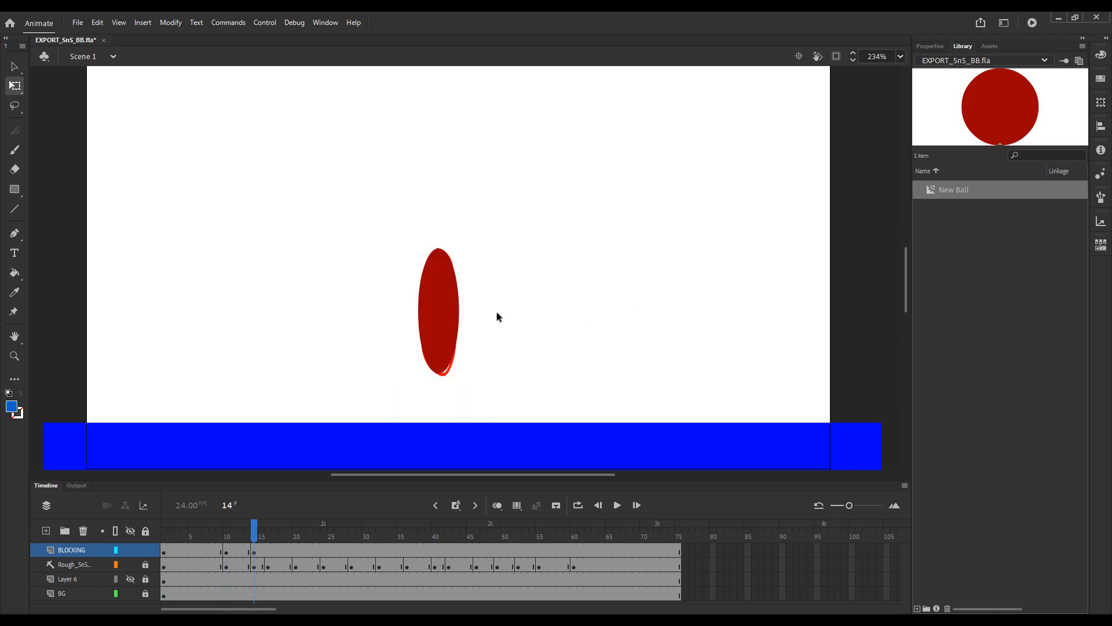
left_click(457, 315)
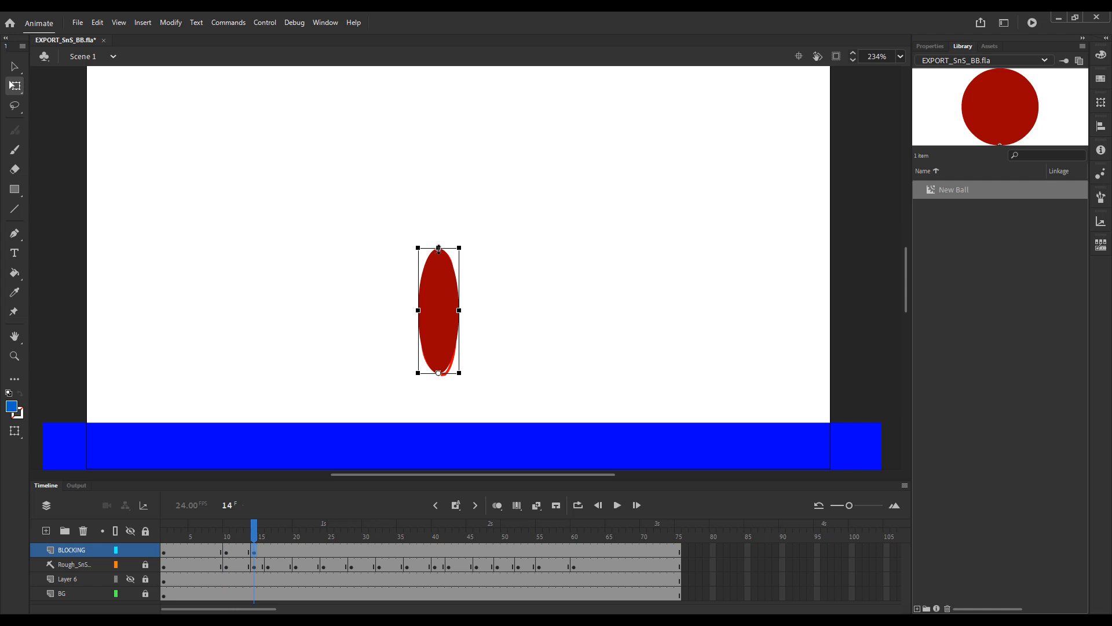
left_click_drag(438, 248, 438, 255)
left_click_drag(462, 315, 458, 318)
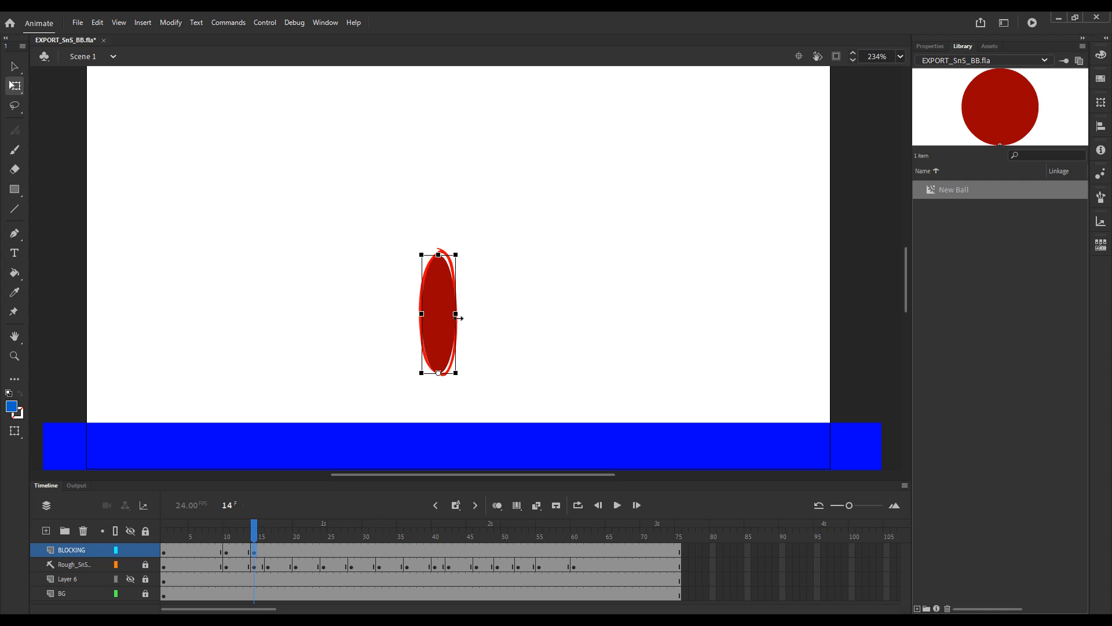
left_click(523, 300)
Compare the adjusted stretch with the frame 10 squash and check the rough sketch at frame 16.
key("alt+comma")
key("alt+period")
key("alt+comma")
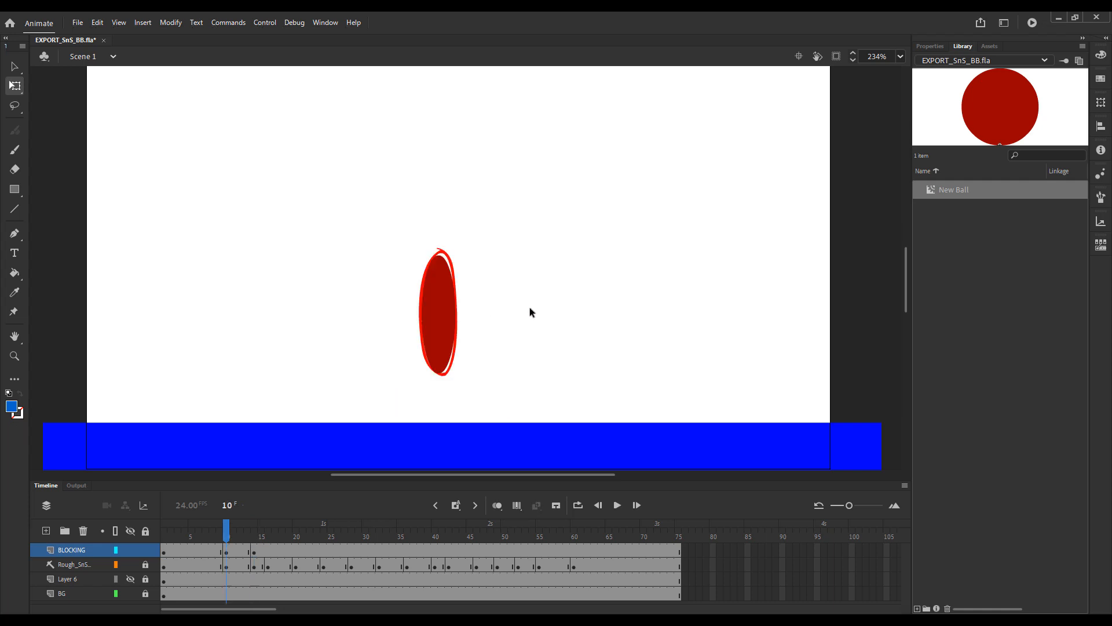
key("alt+period")
left_click(270, 533)
left_click(443, 310)
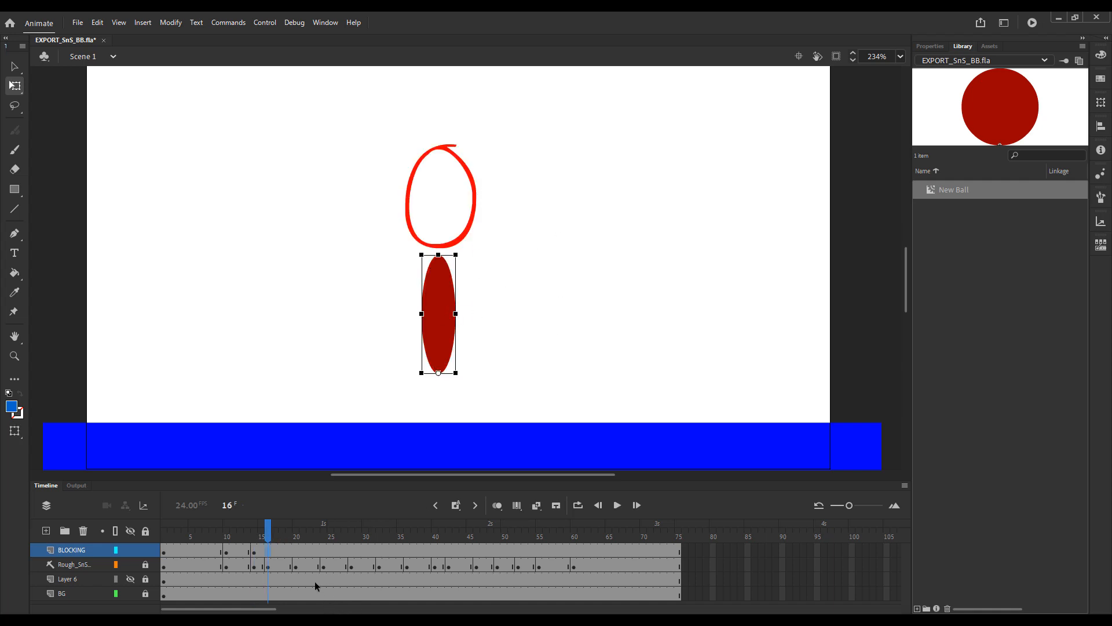
left_click(255, 534)
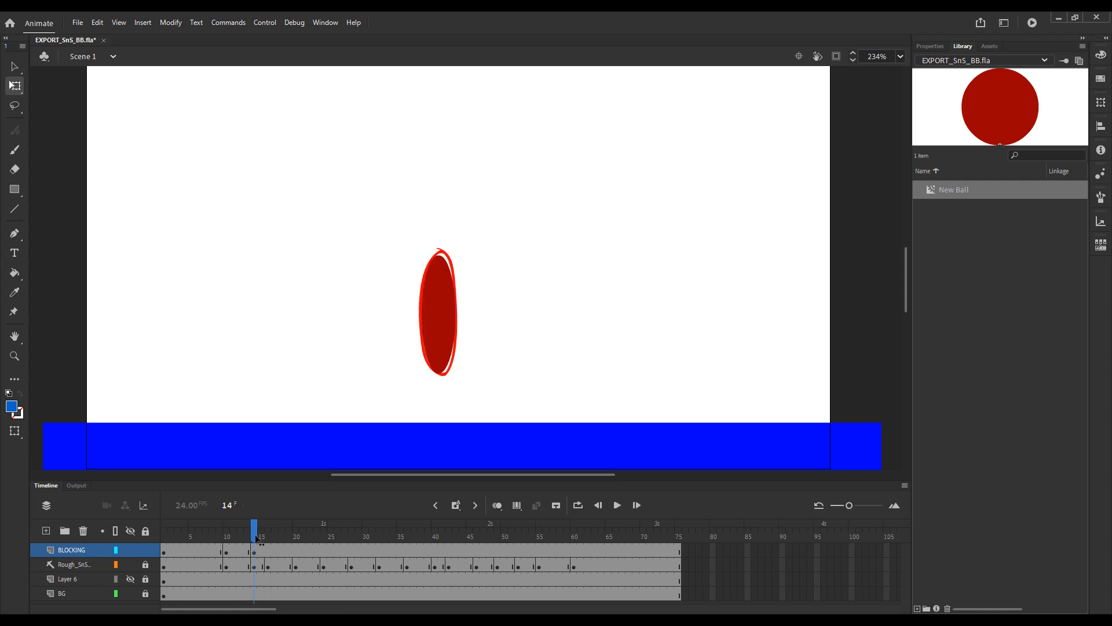
Add a keyframe at frame 20 on the BLOCKING layer.
left_click_drag(259, 539, 297, 536)
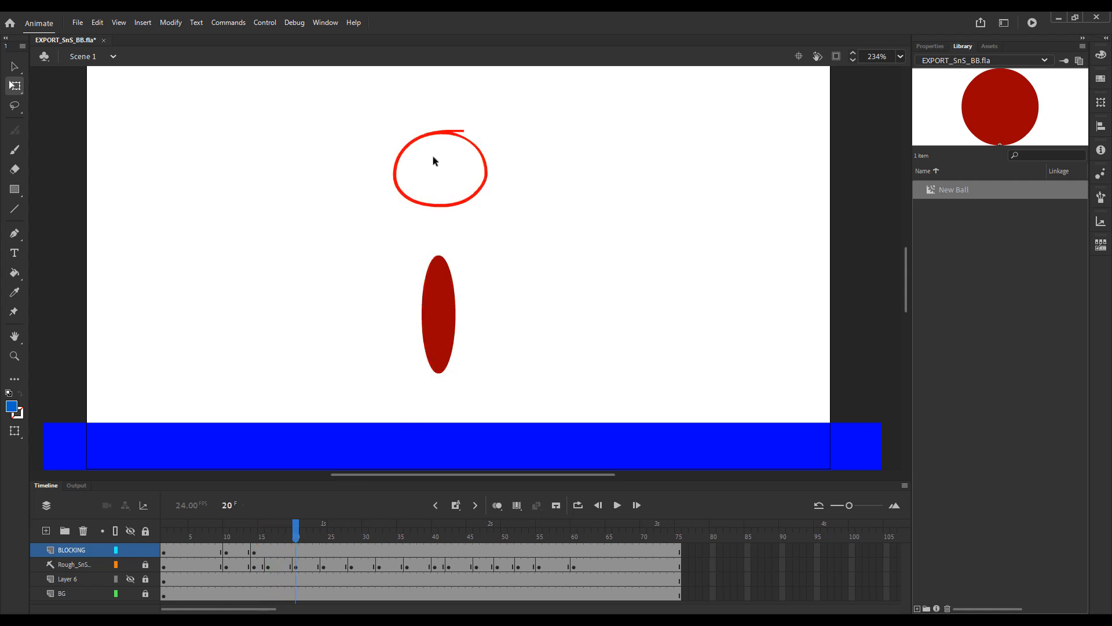
left_click(296, 550)
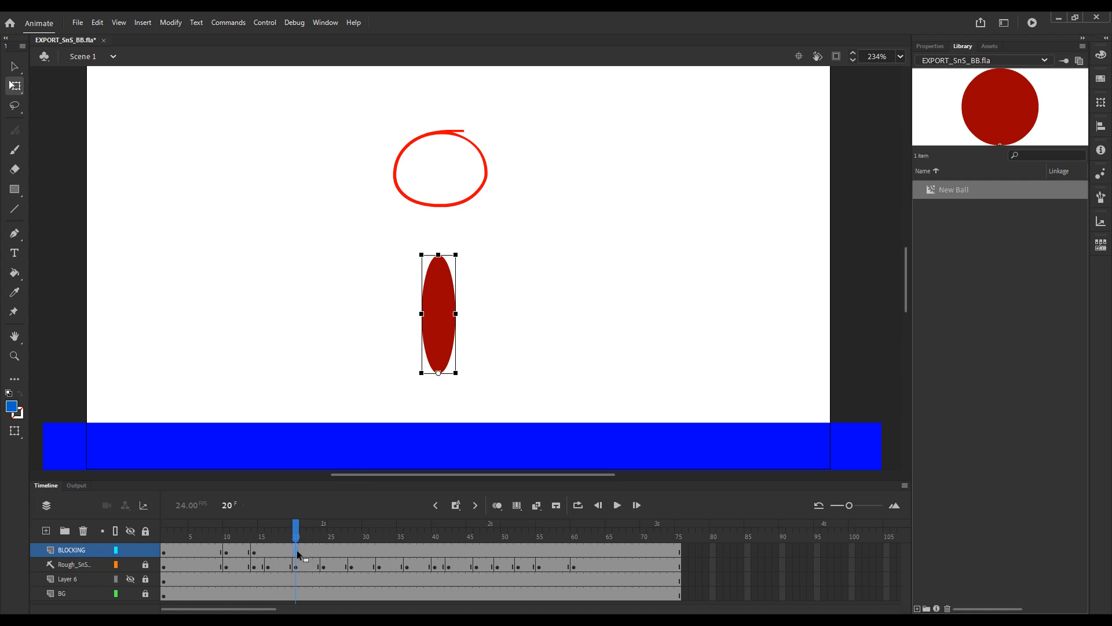
left_click(526, 215)
Remove the ball's stretch transform at frame 20 and move the round ball up over the rough sketch.
left_click(444, 285)
left_click(171, 23)
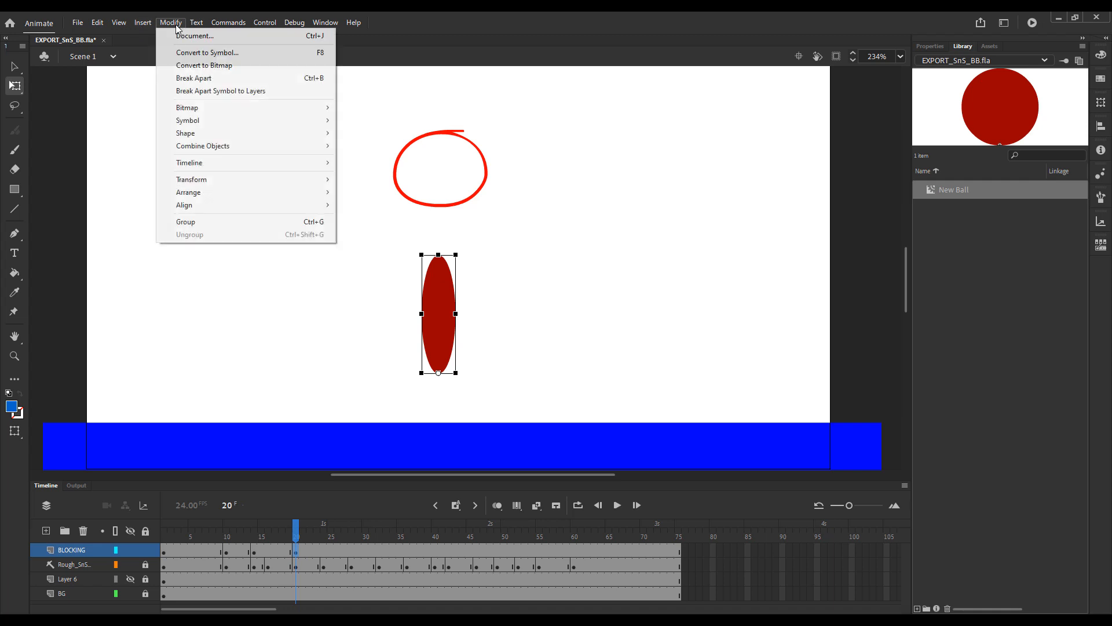
mouse_move(279, 183)
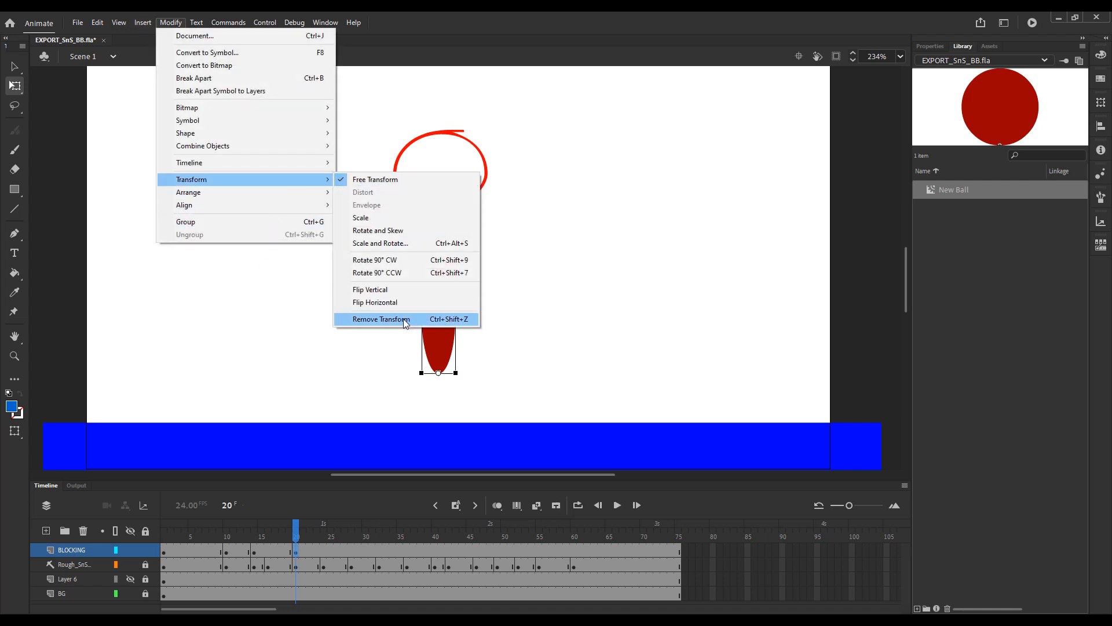
left_click(459, 321)
left_click_drag(455, 313, 466, 158)
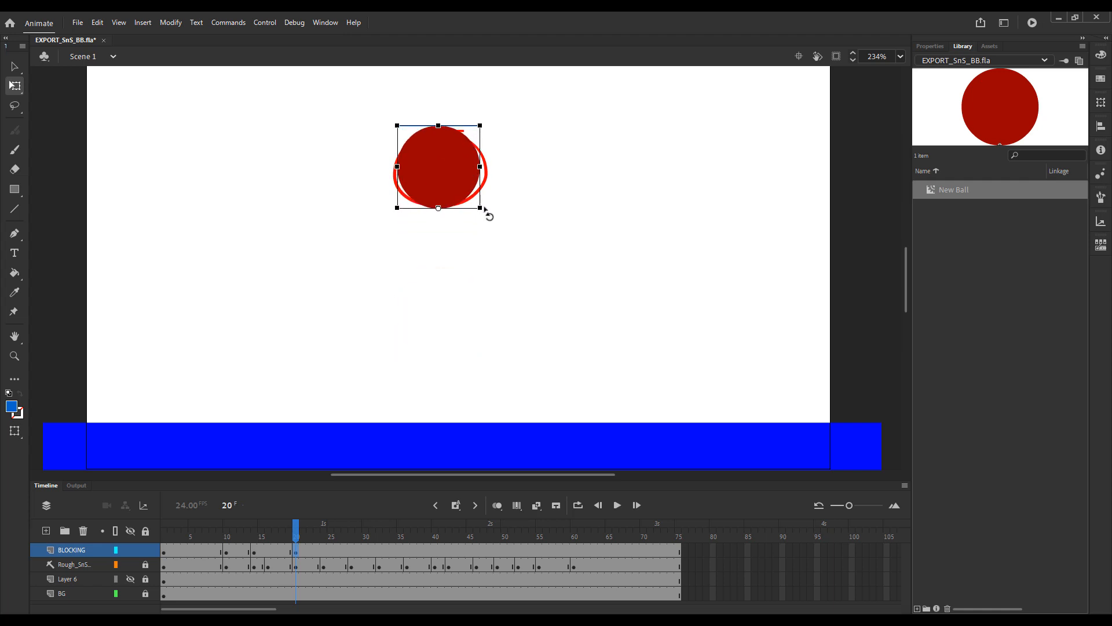
key("Down")
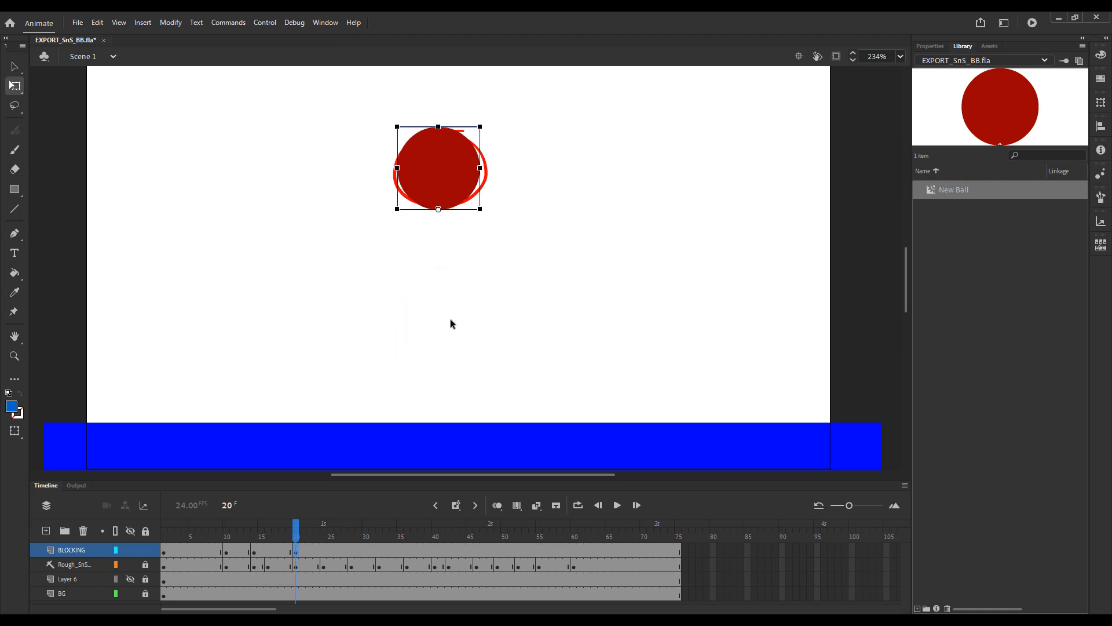
Create a classic tween between frames 14 and 20 on the BLOCKING layer and keyframe its in-between pose at frame 18.
left_click(275, 549)
right_click(274, 551)
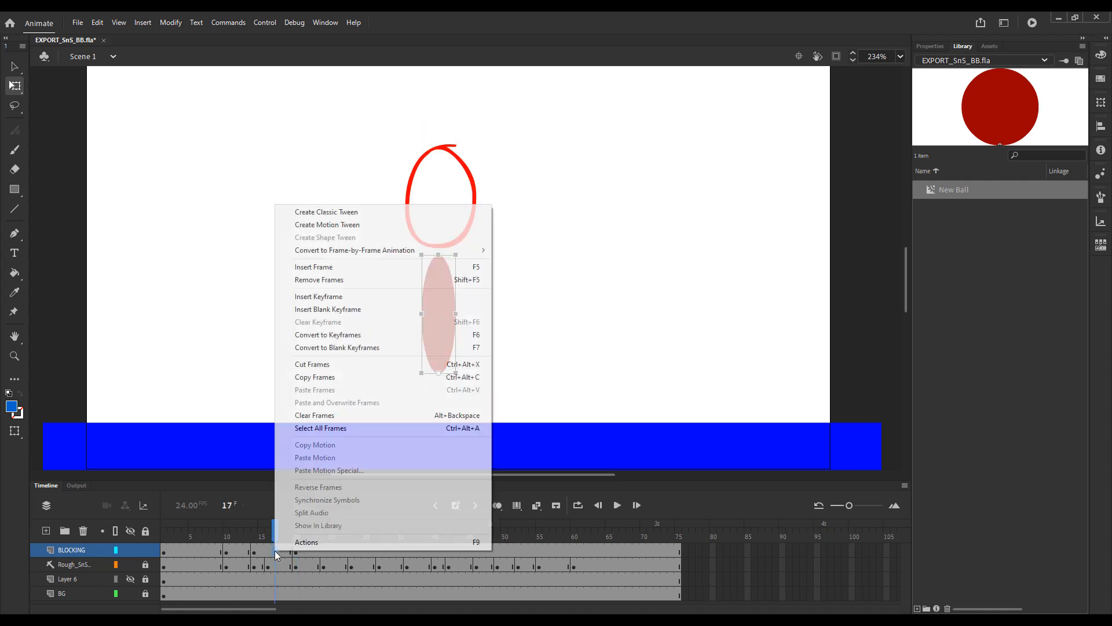
left_click(396, 213)
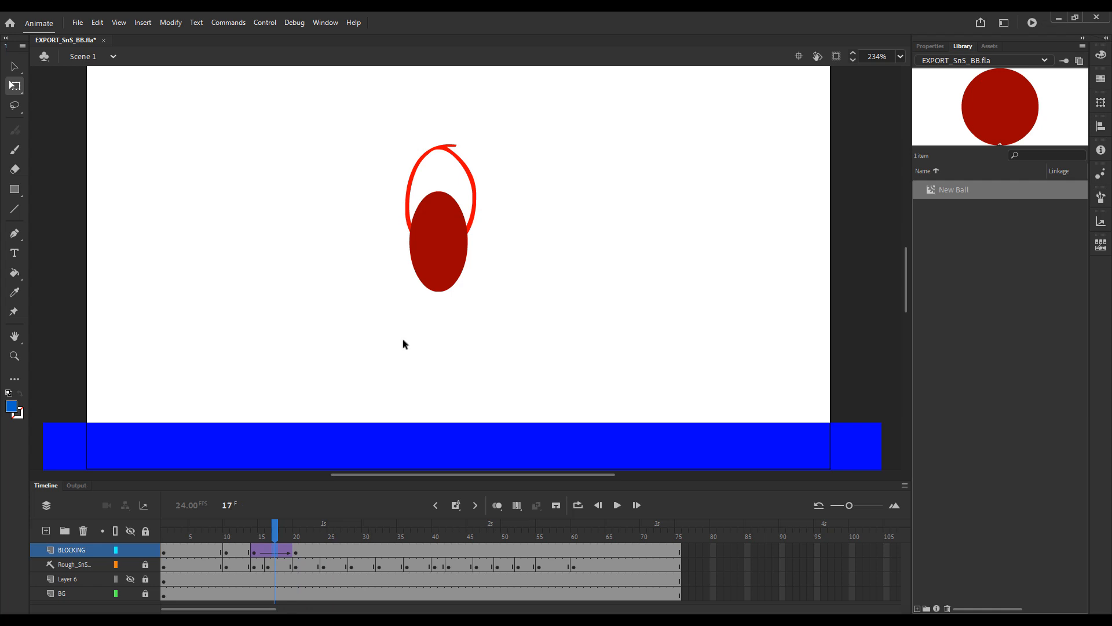
mouse_move(275, 536)
left_mouse_down()
mouse_move(266, 534)
mouse_move(276, 535)
left_mouse_up()
left_click(288, 537)
left_click(281, 537)
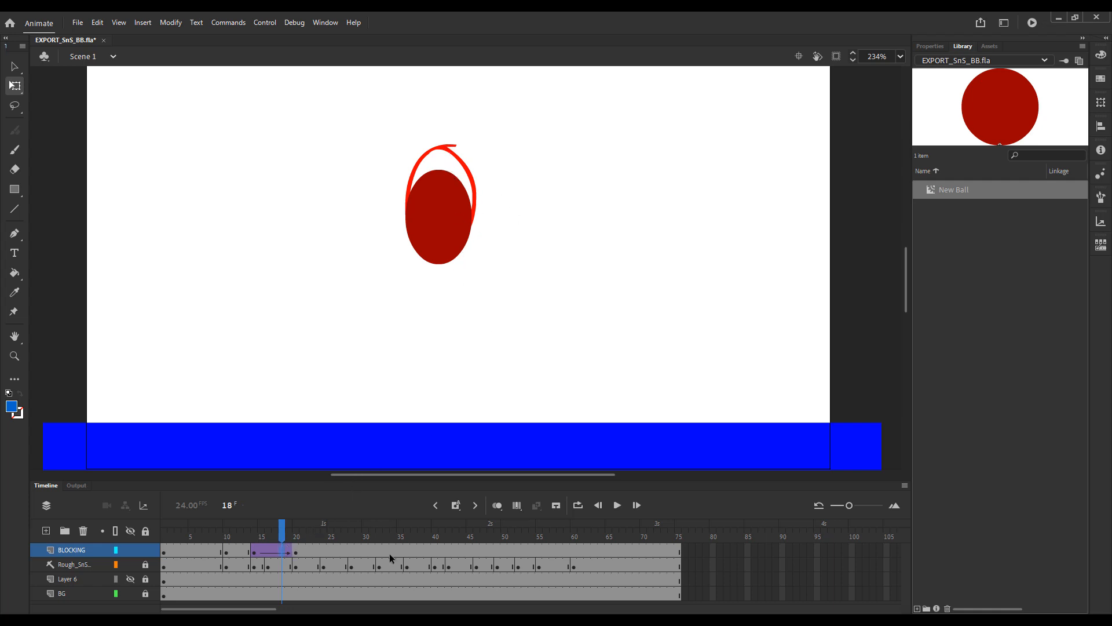
key("F6")
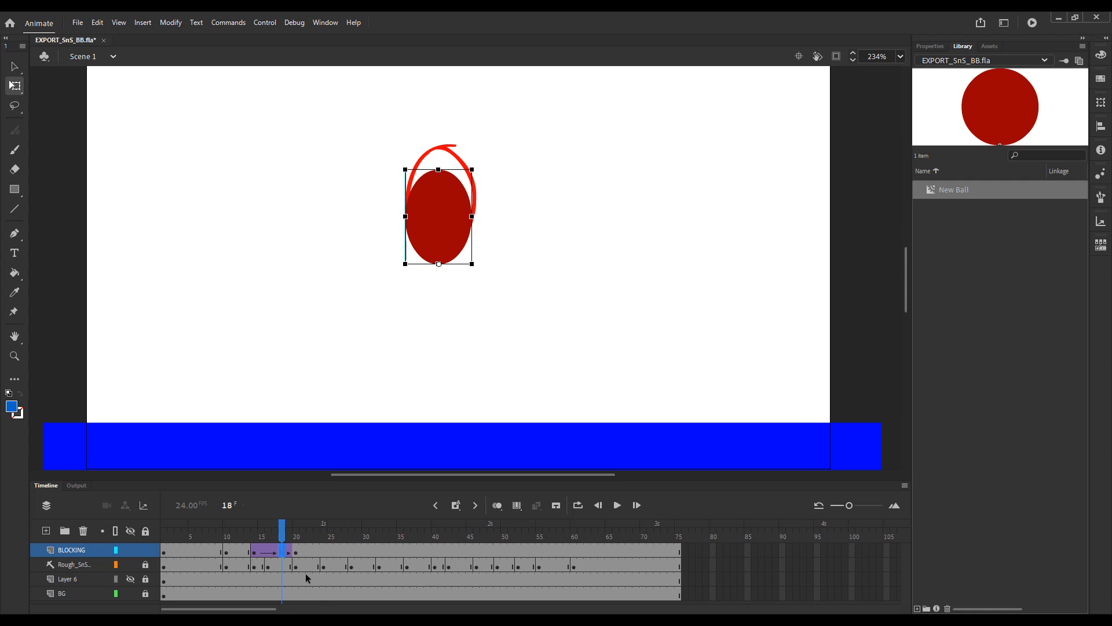
Remove the classic tween from the BLOCKING frames between frames 14 and 20, keeping the in-between keyframe.
left_click(257, 550)
right_click(287, 548)
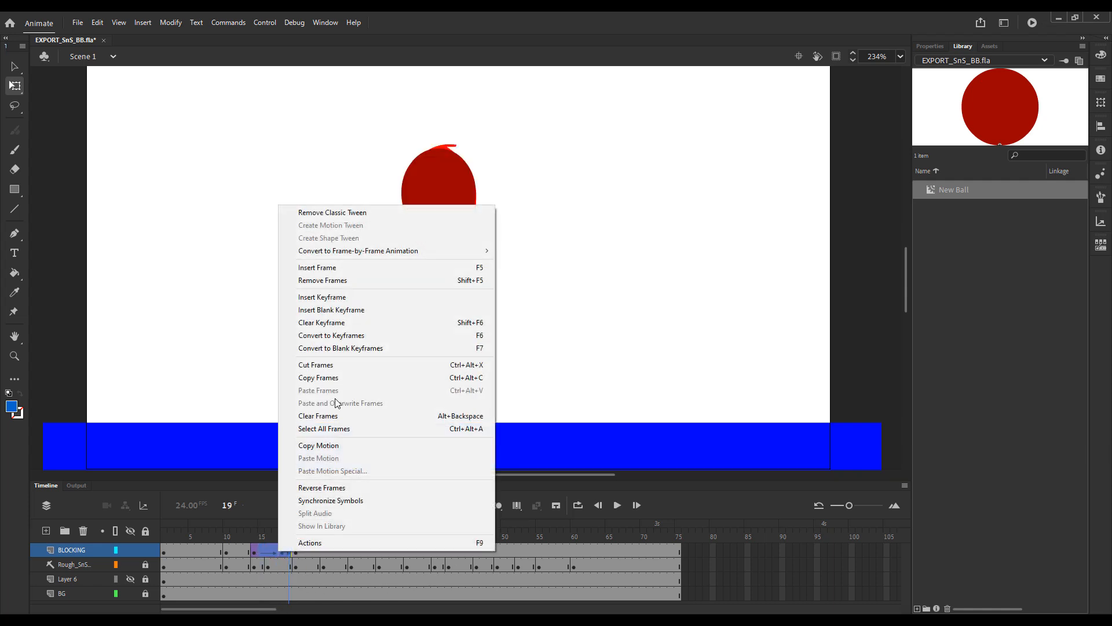
left_click(363, 217)
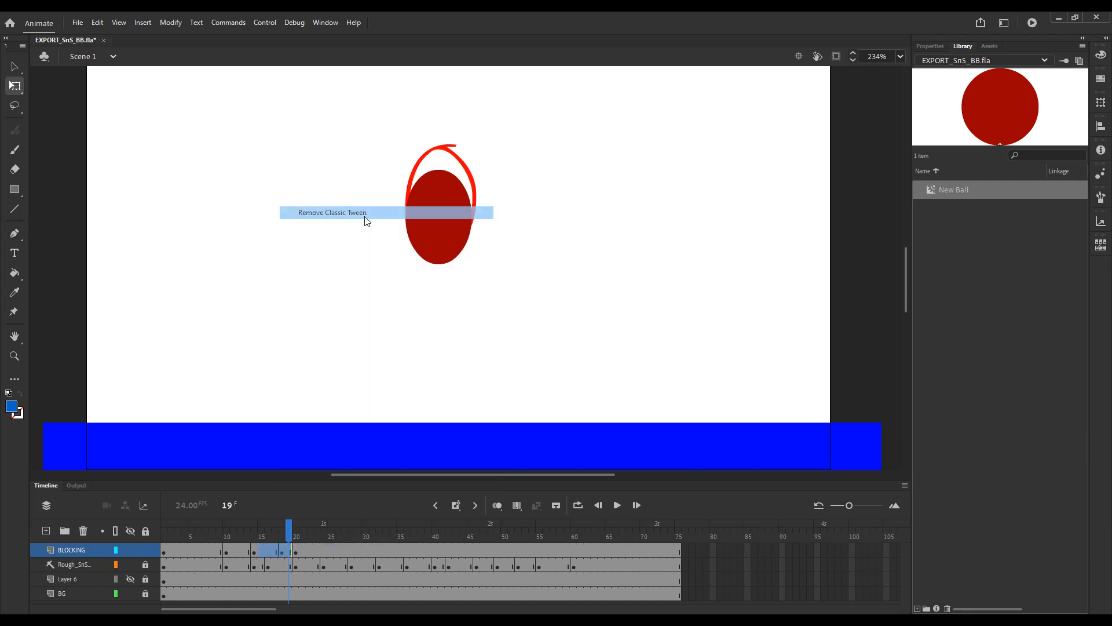
left_click(282, 552)
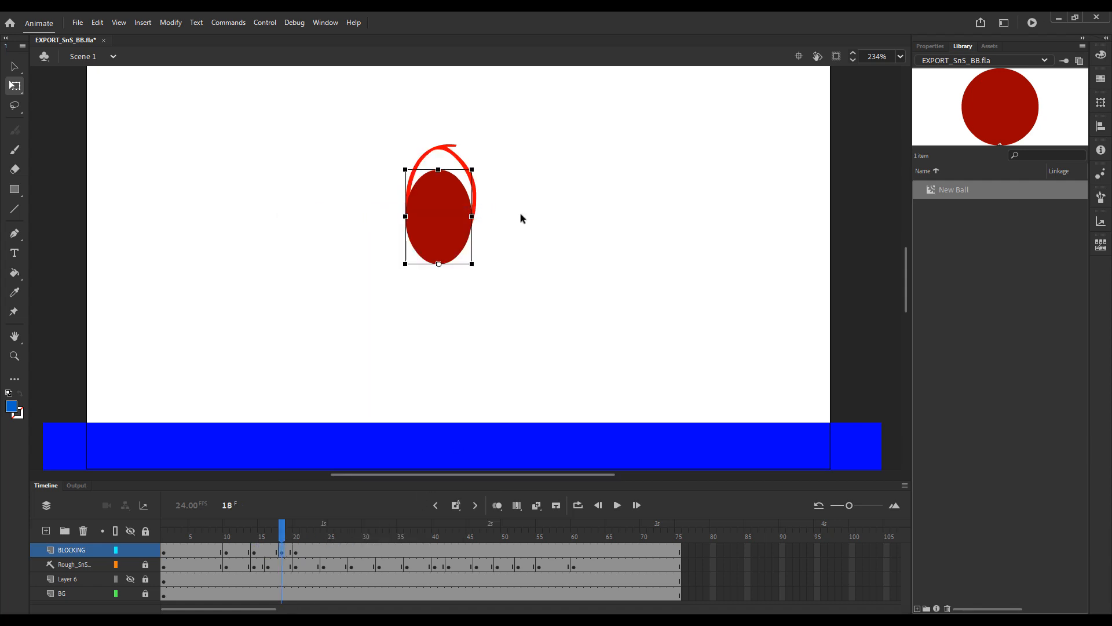
Move the BLOCKING layer's in-between keyframe from frame 18 to frame 16, in line with the rough sketch's keyframe.
left_click(268, 534)
left_click(266, 564)
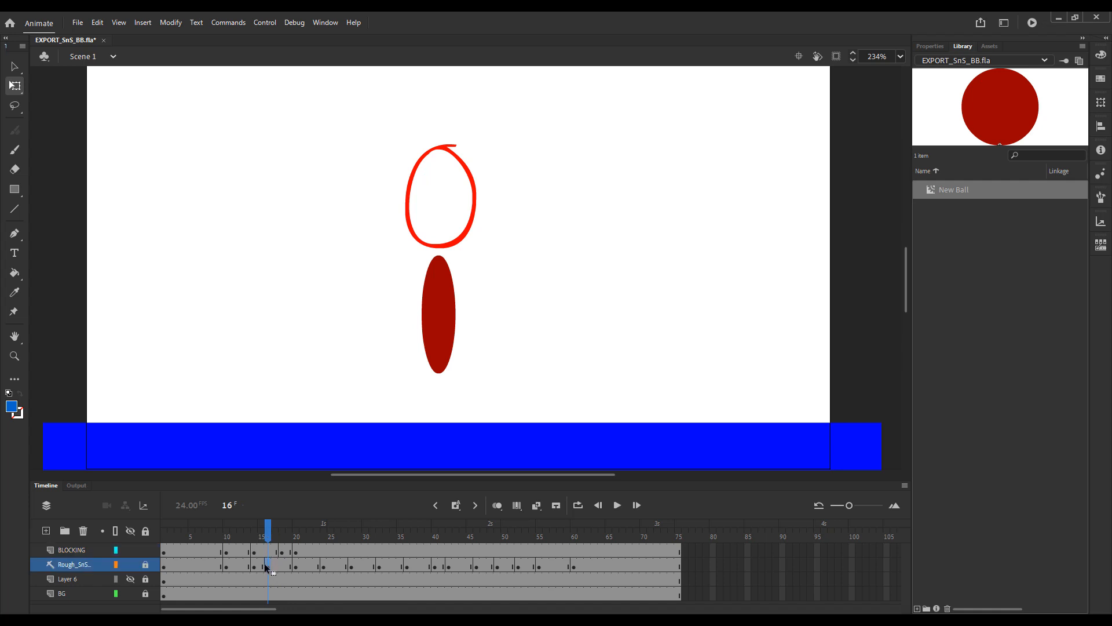
left_click(259, 565)
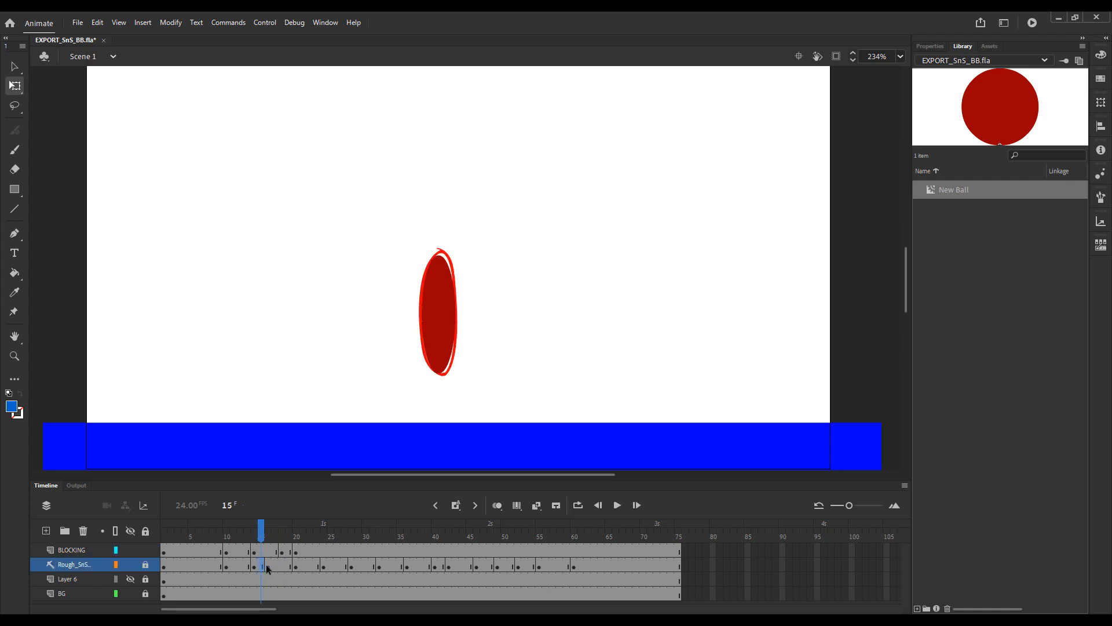
left_click(266, 564)
left_click(282, 551)
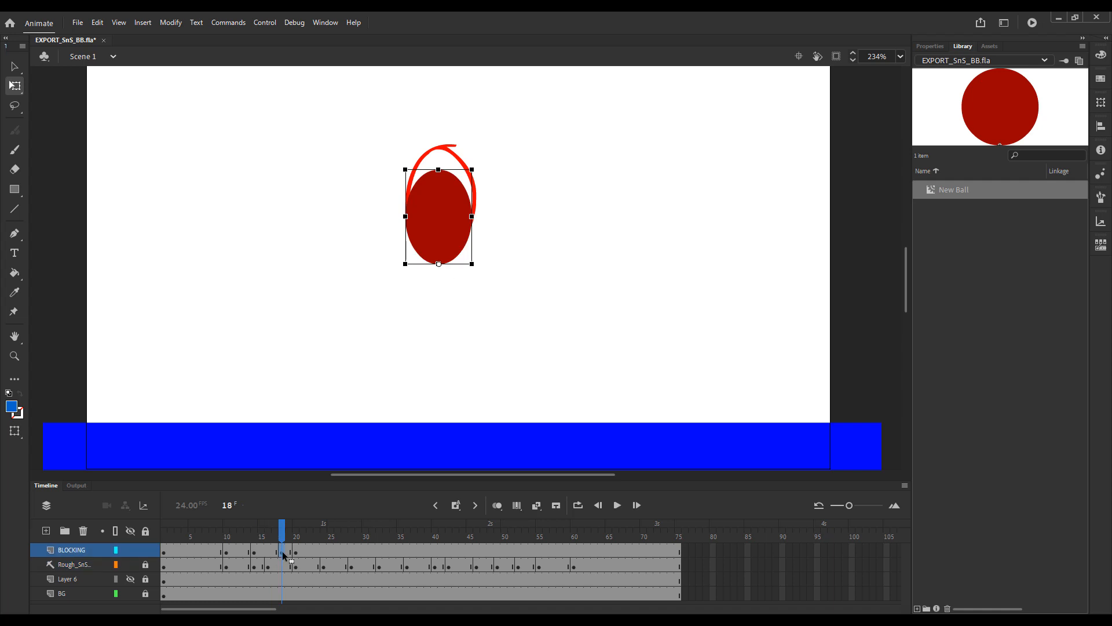
mouse_move(282, 551)
left_mouse_down()
mouse_move(252, 539)
mouse_move(269, 541)
left_mouse_up()
Nudge the stretched ball at frame 16 up until it sits inside the rough outline, and deselect it.
left_click(451, 213)
key("Up")
key("Up")
key("Up")
key("Up")
key("Up")
key("Up")
key("Up")
key("Up")
key("Up")
key("Up")
key("Up")
key("Up")
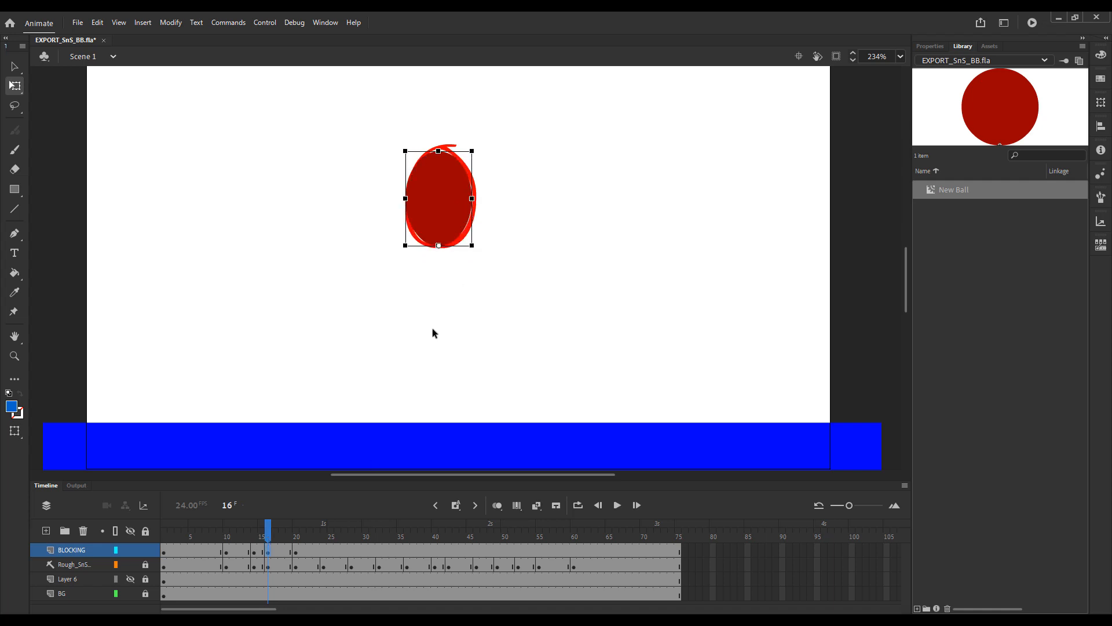
left_click(395, 348)
mouse_move(268, 533)
left_mouse_down()
mouse_move(301, 533)
mouse_move(234, 529)
mouse_move(268, 528)
left_mouse_up()
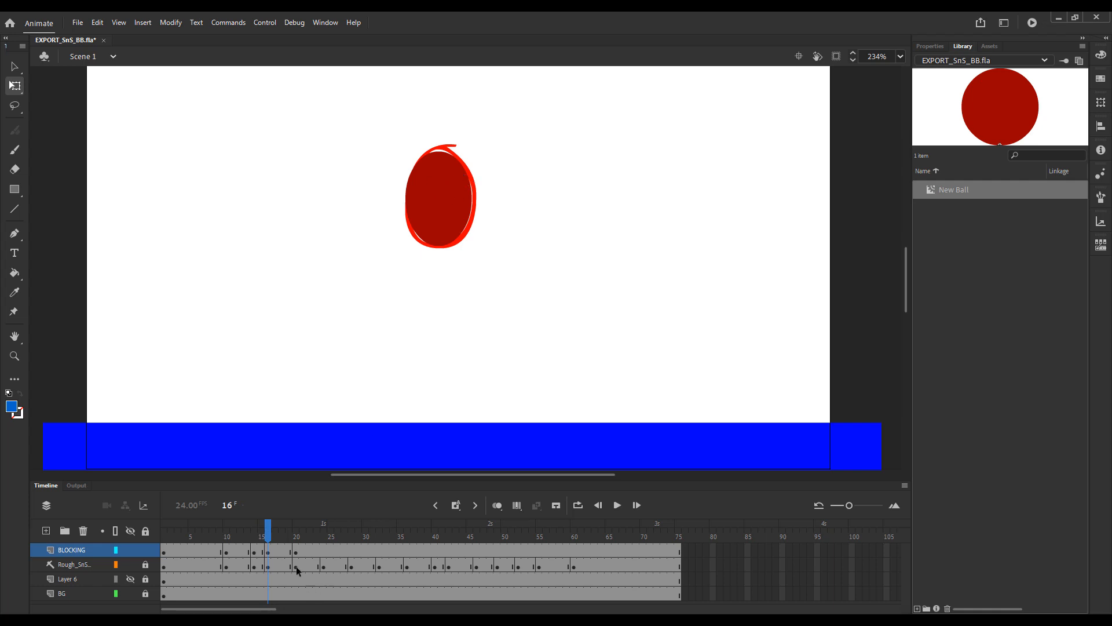
Add a keyframe at frame 24 on the BLOCKING layer and nudge the round ball up over the rough outline.
left_click_drag(275, 539, 324, 541)
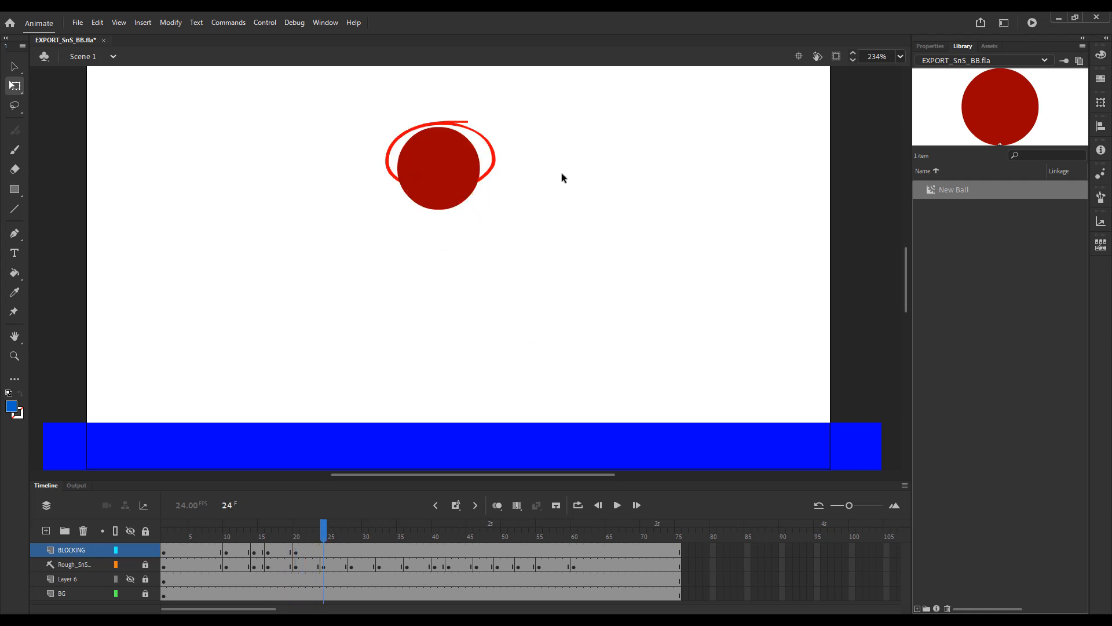
left_click(443, 168)
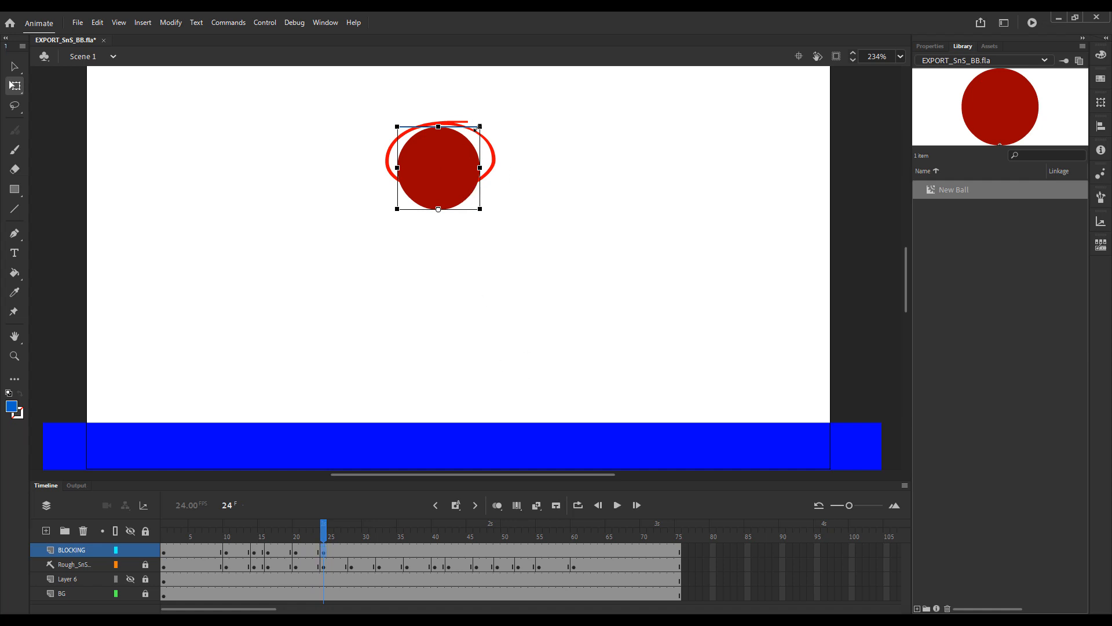
key("Up")
key("Up")
key("Up")
key("Up")
key("Up")
key("Up")
key("Up")
key("shift+Up")
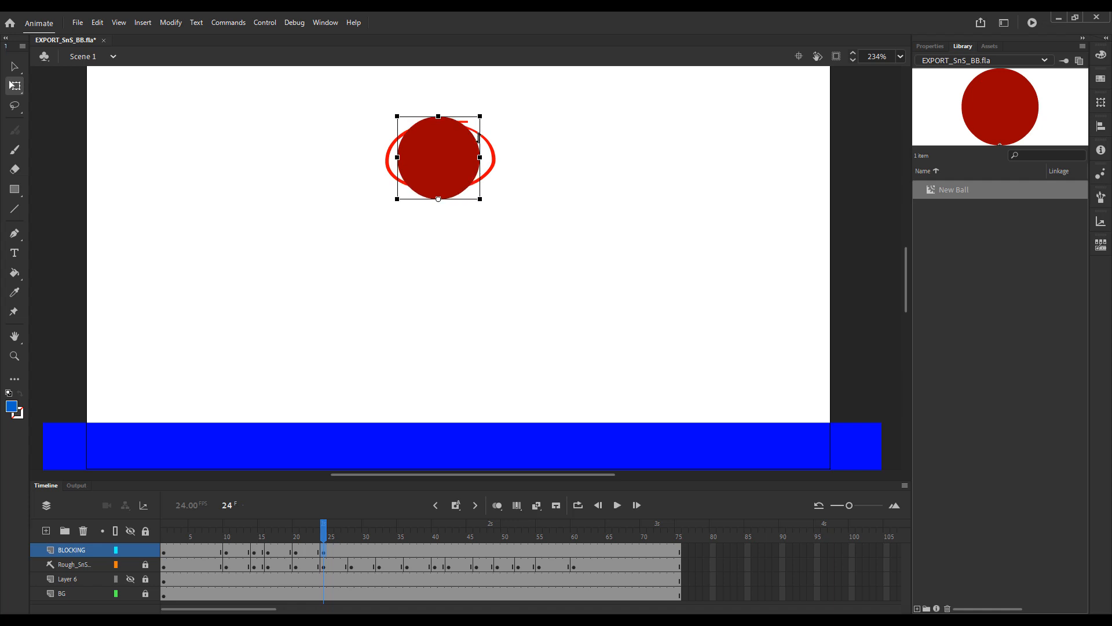
key("Down")
Squash the ball at frame 24 flatter and wider on both sides, and fit it inside the rough oval.
left_click_drag(438, 116, 448, 151)
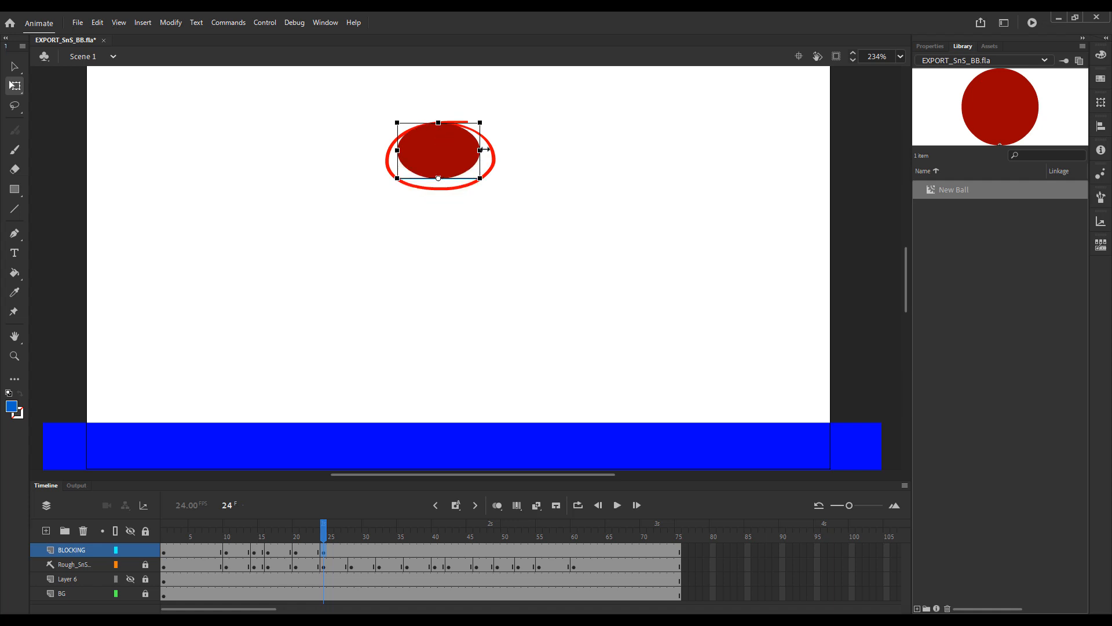
left_click_drag(479, 150, 492, 148)
left_click_drag(438, 123, 455, 142)
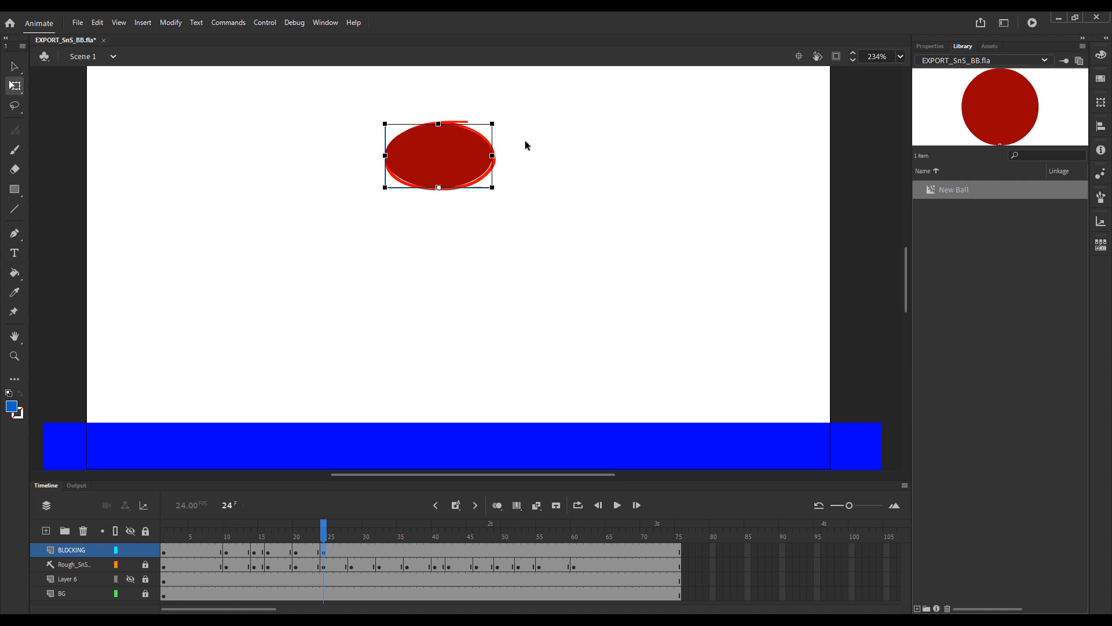
left_click(526, 140)
Compare the frame 20 and 24 poses and raise the squashed ball at frame 24 slightly.
key("shift+comma")
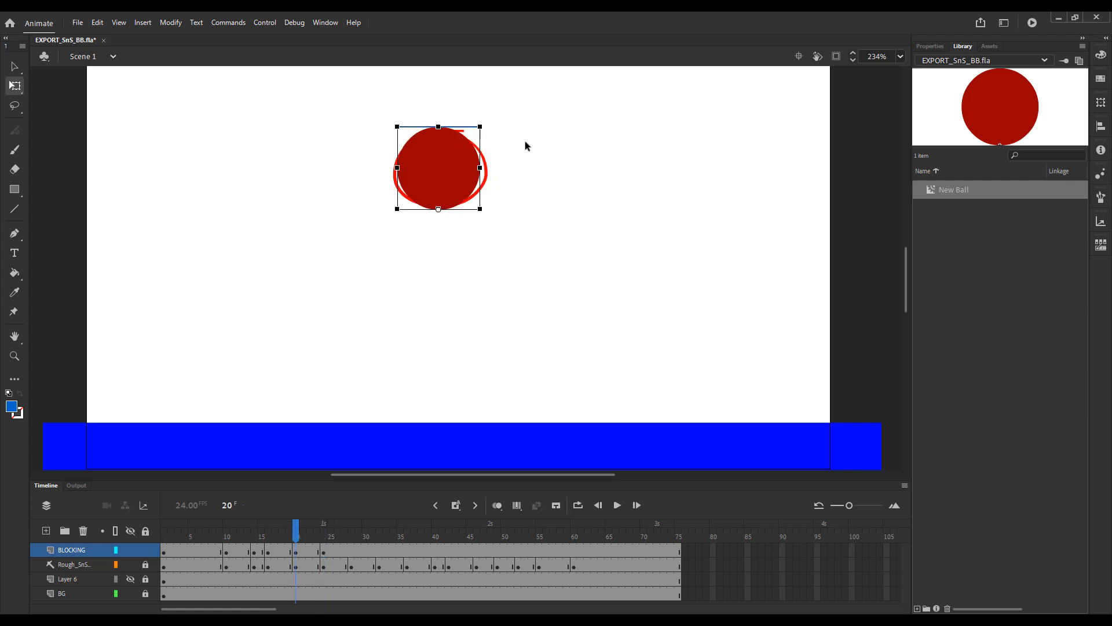
key("shift+period")
key("shift+comma")
key("shift+period")
left_click(446, 152)
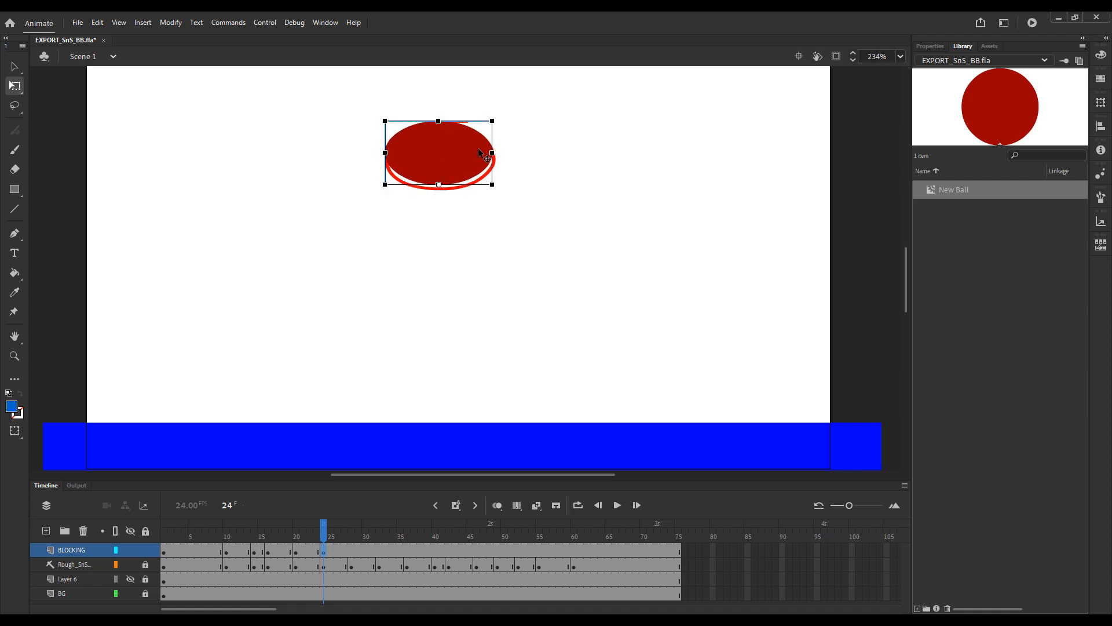
left_click(599, 146)
Flip repeatedly between the frame 20 and frame 24 keyframes to check the motion into the squash.
key("shift+comma")
key("shift+period")
key("shift+comma")
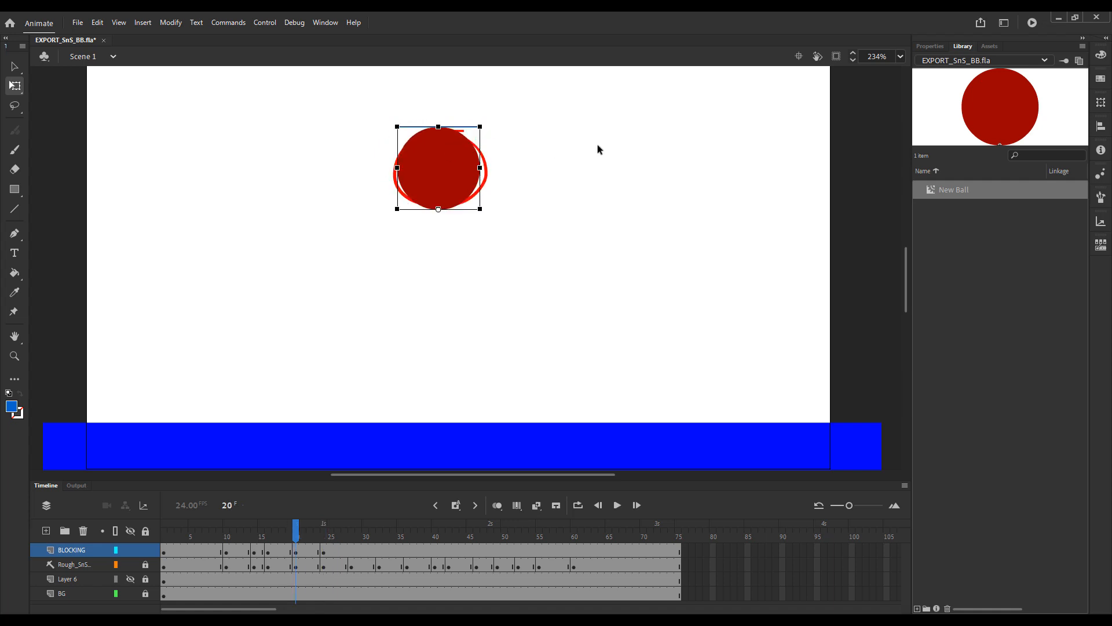
key("shift+period")
key("shift+comma")
key("shift+period")
key("shift+comma")
key("shift+period")
Copy the round ball's frame 20 keyframe, paste it at frame 28 on the BLOCKING layer, and compare it with frame 24.
left_click_drag(324, 534, 351, 531)
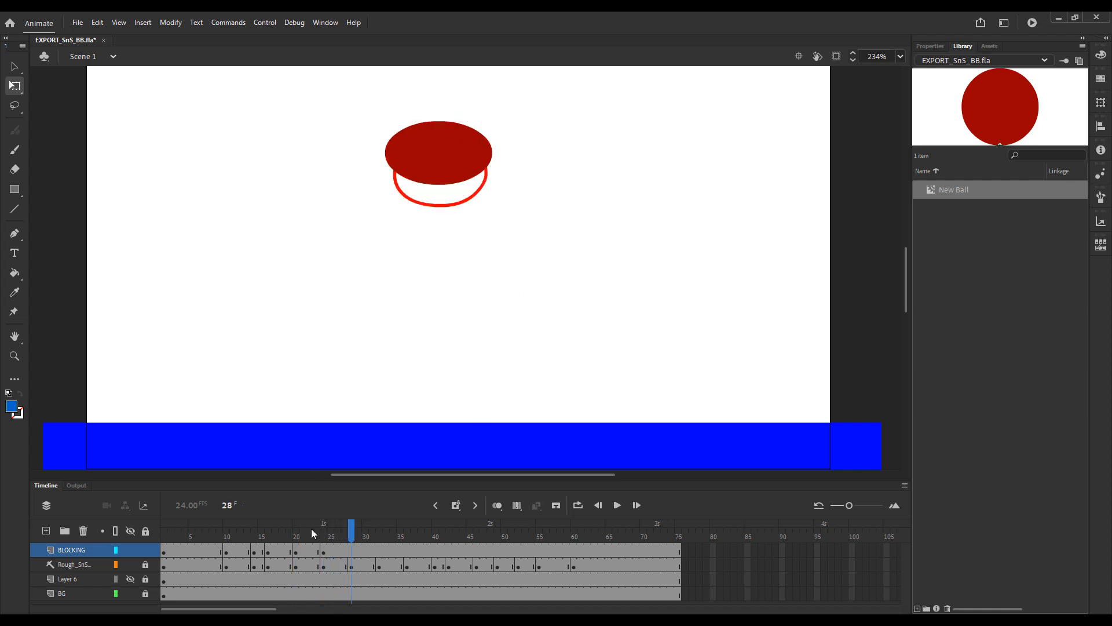
left_click(294, 550)
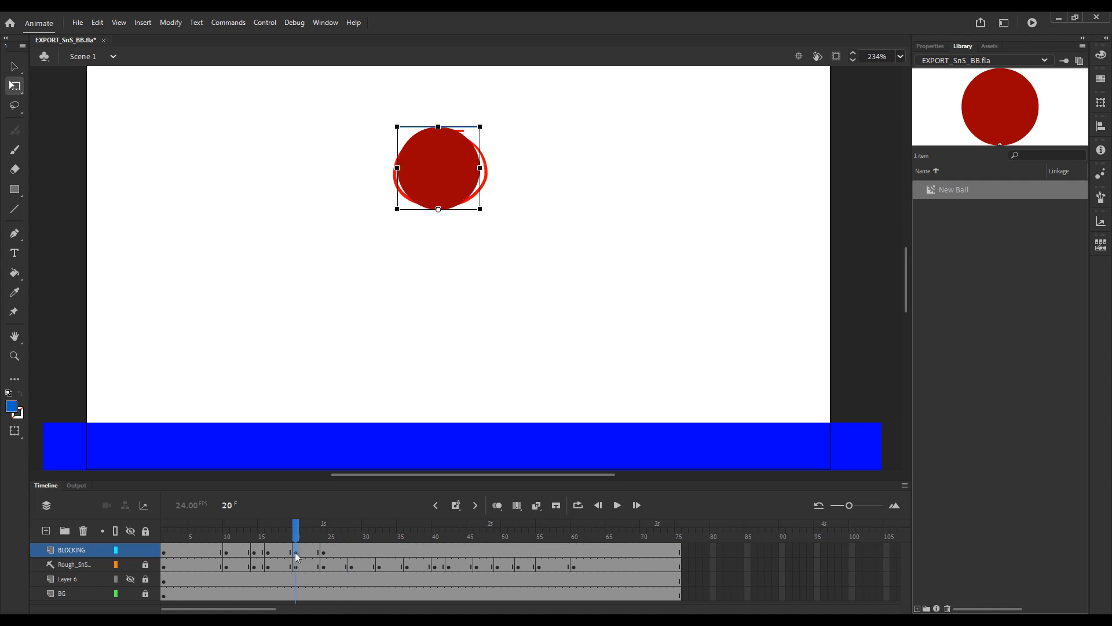
right_click(295, 550)
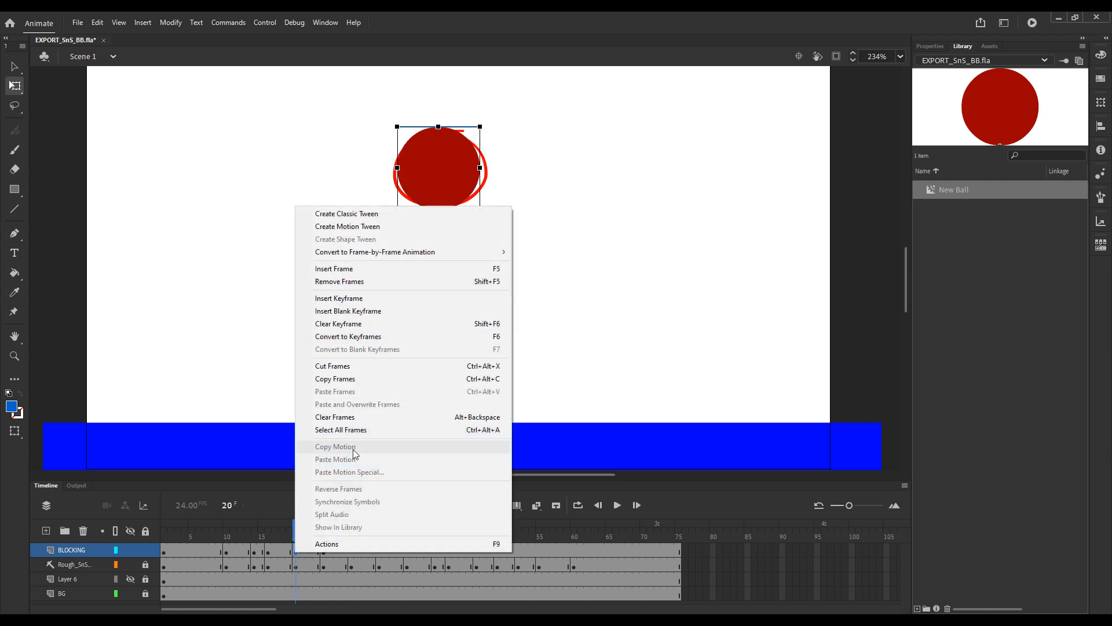
left_click(353, 379)
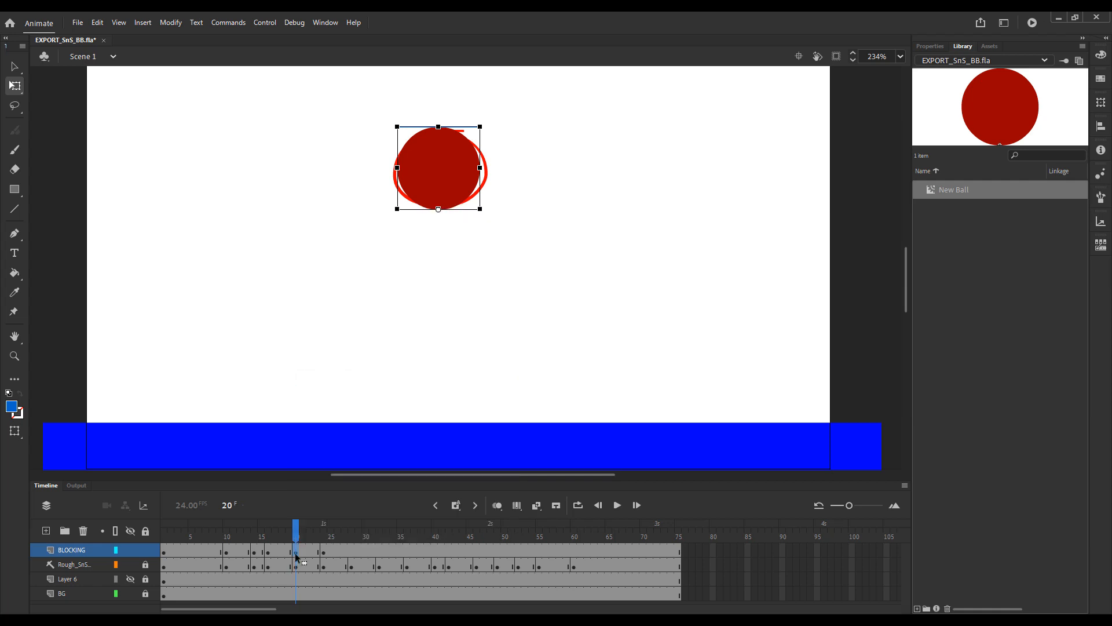
right_click(294, 552)
left_click(338, 380)
left_click(352, 551)
right_click(353, 551)
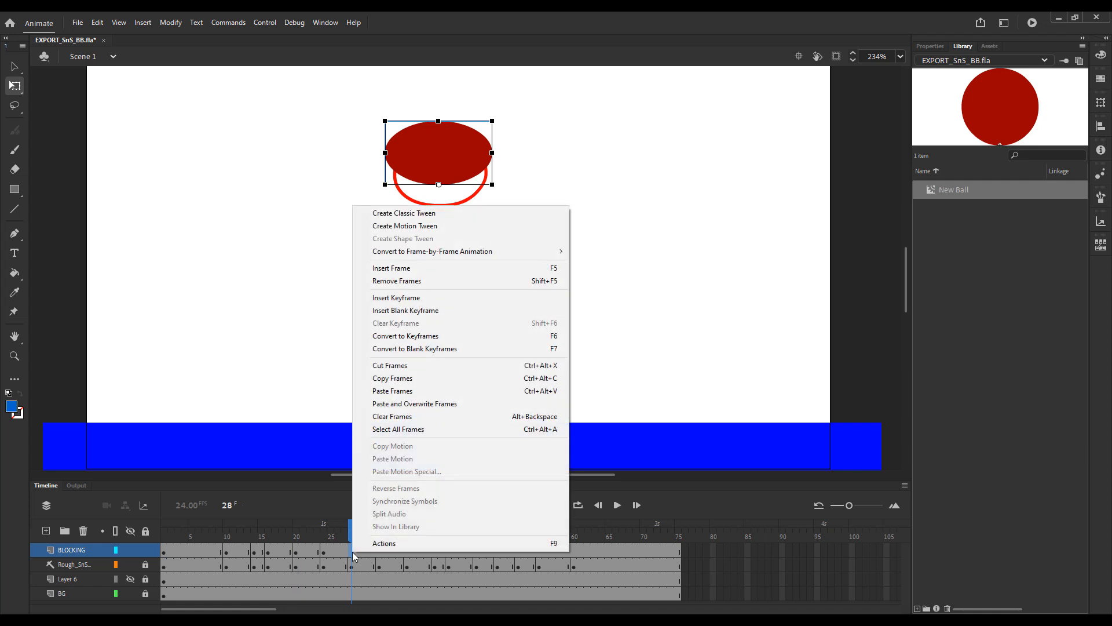
left_click(423, 394)
left_click(556, 299)
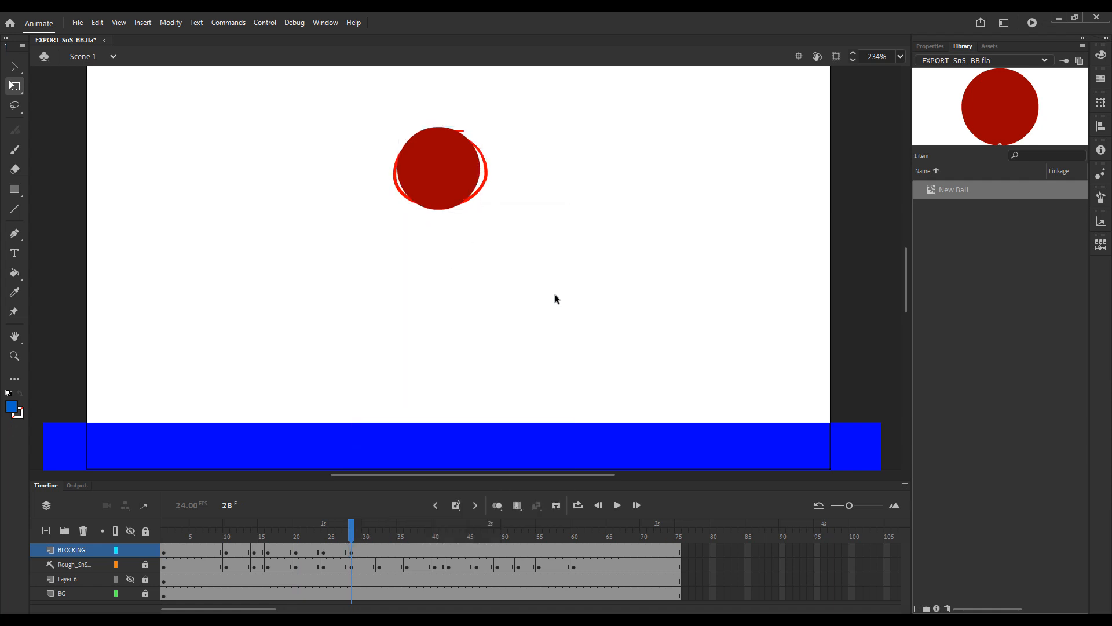
key("shift+comma")
key("shift+period")
key("shift+comma")
key("shift+period")
left_click(550, 295)
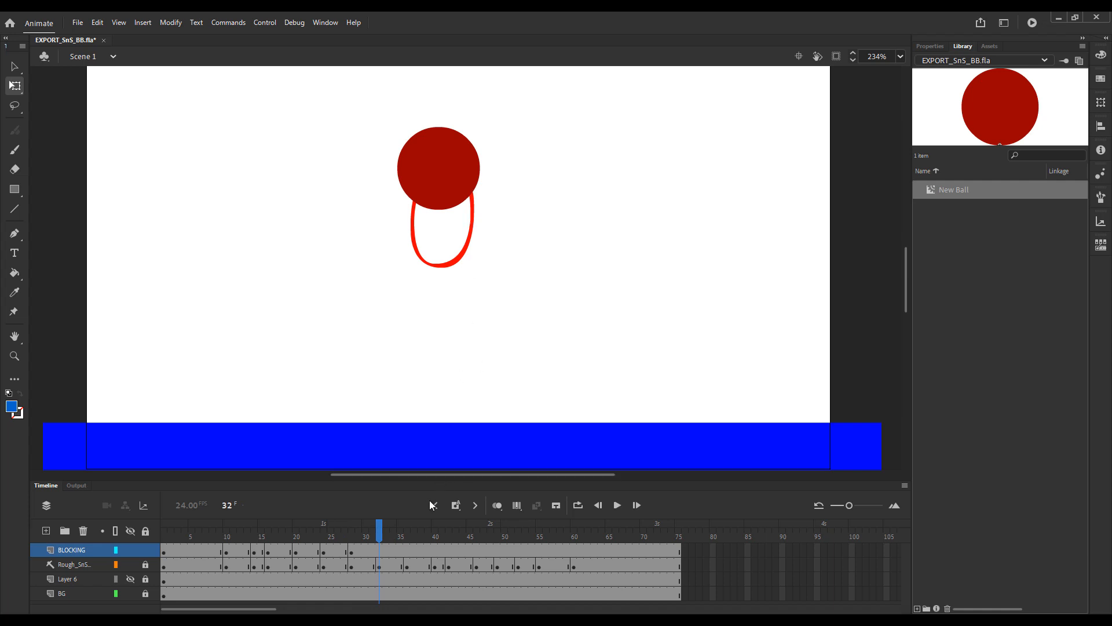
Add a keyframe at frame 36 on the BLOCKING layer and move the ball straight down over the rough outline near the floor.
left_click(408, 534)
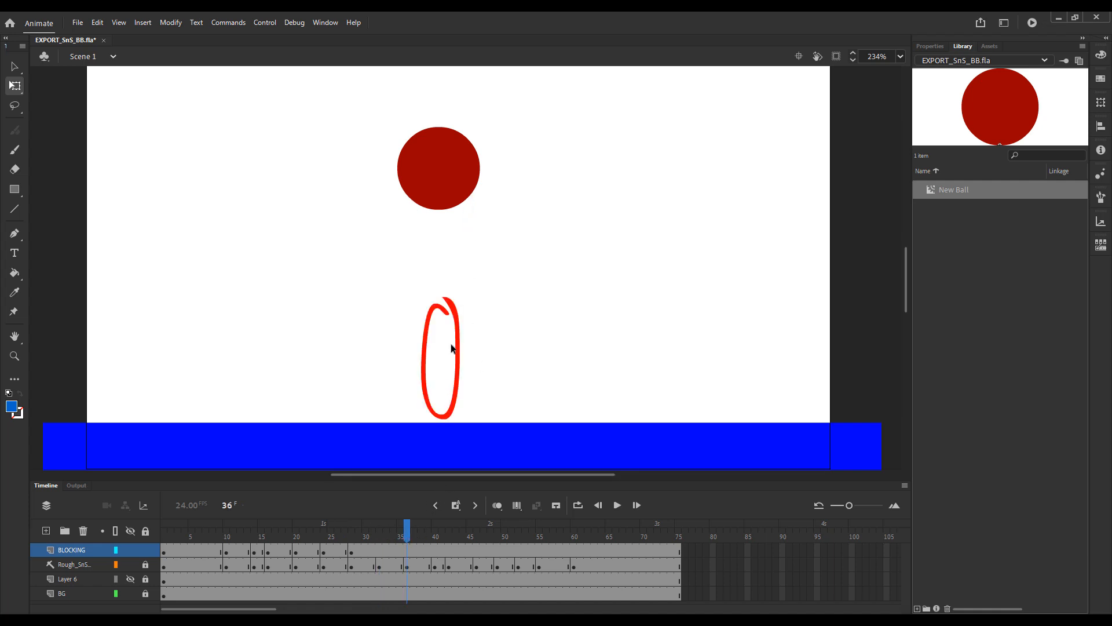
left_click(406, 551)
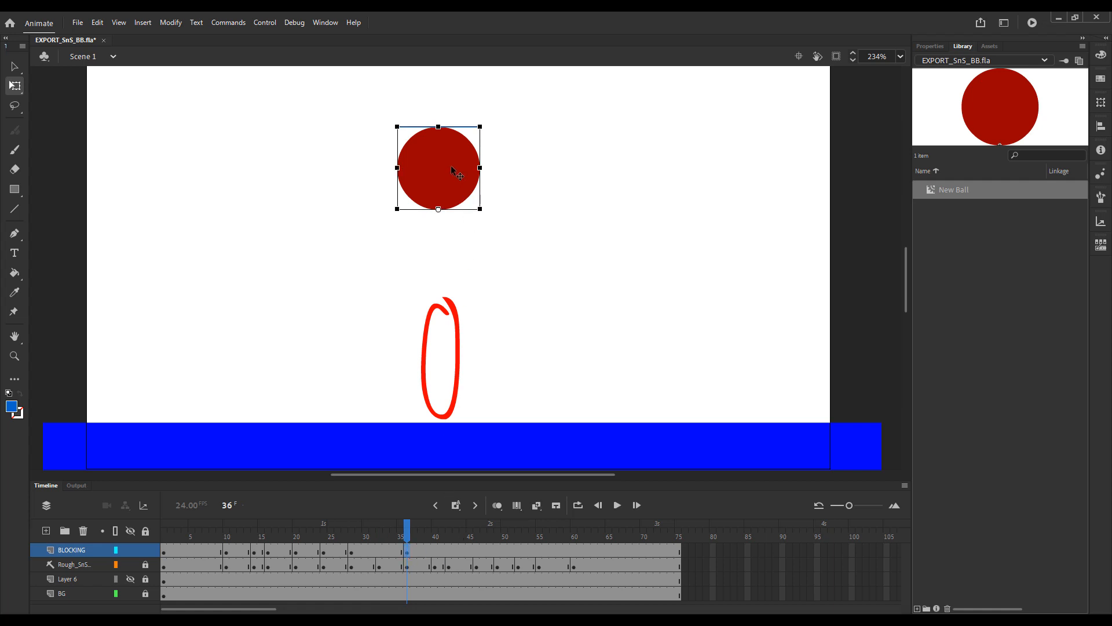
left_click_drag(451, 169, 450, 375)
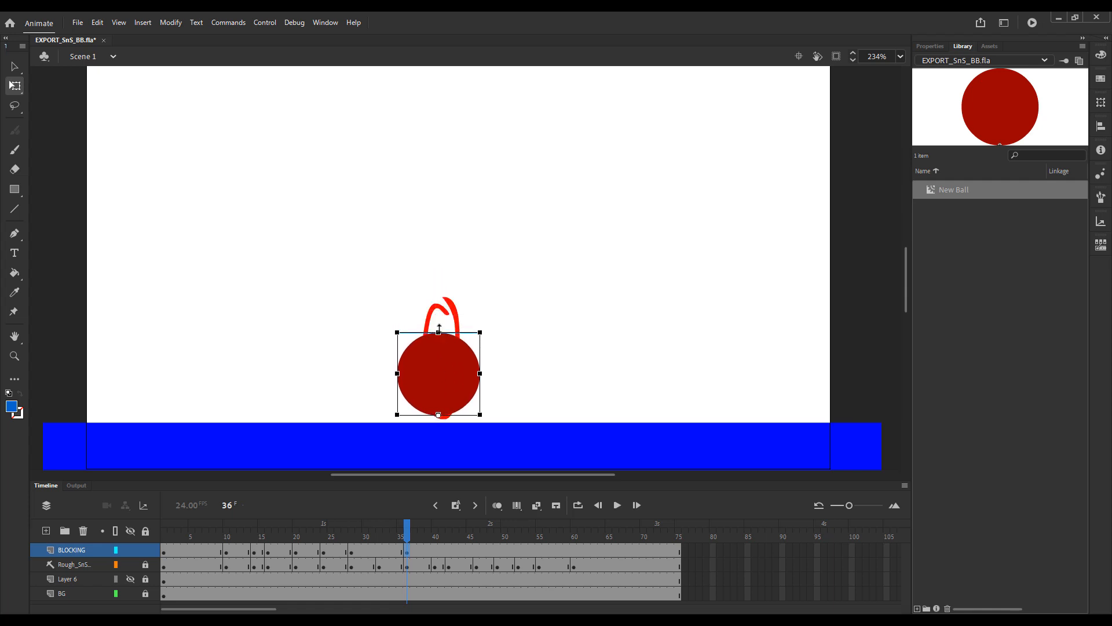
Stretch the ball at frame 36 taller and narrower to match the rough outline, and compare it with the previous keyframe.
left_click_drag(439, 328, 438, 303)
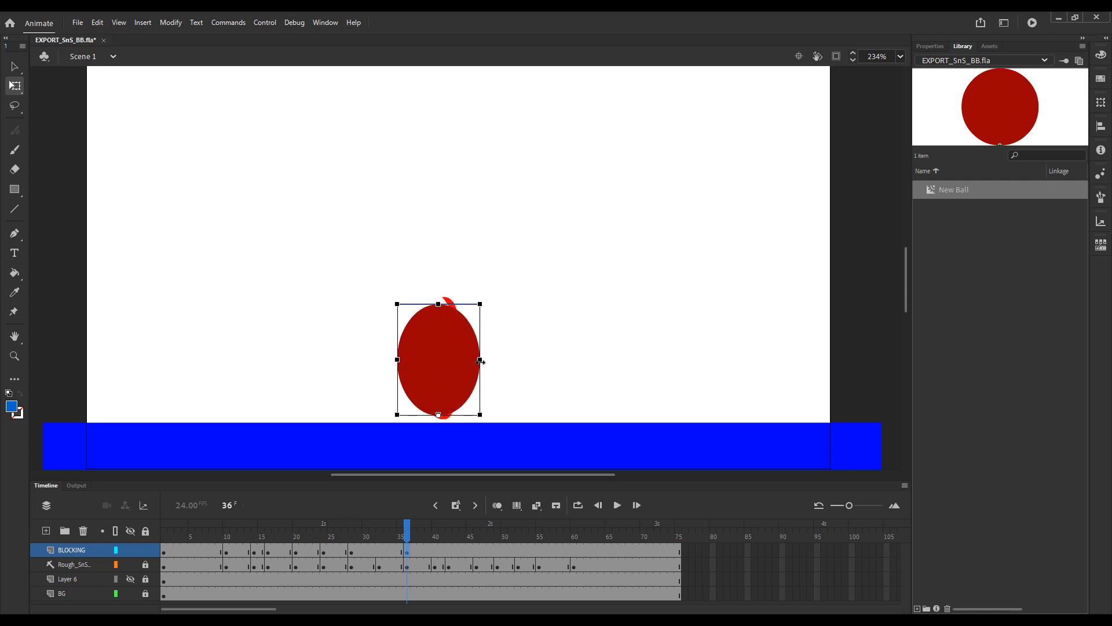
left_click_drag(480, 361, 461, 365)
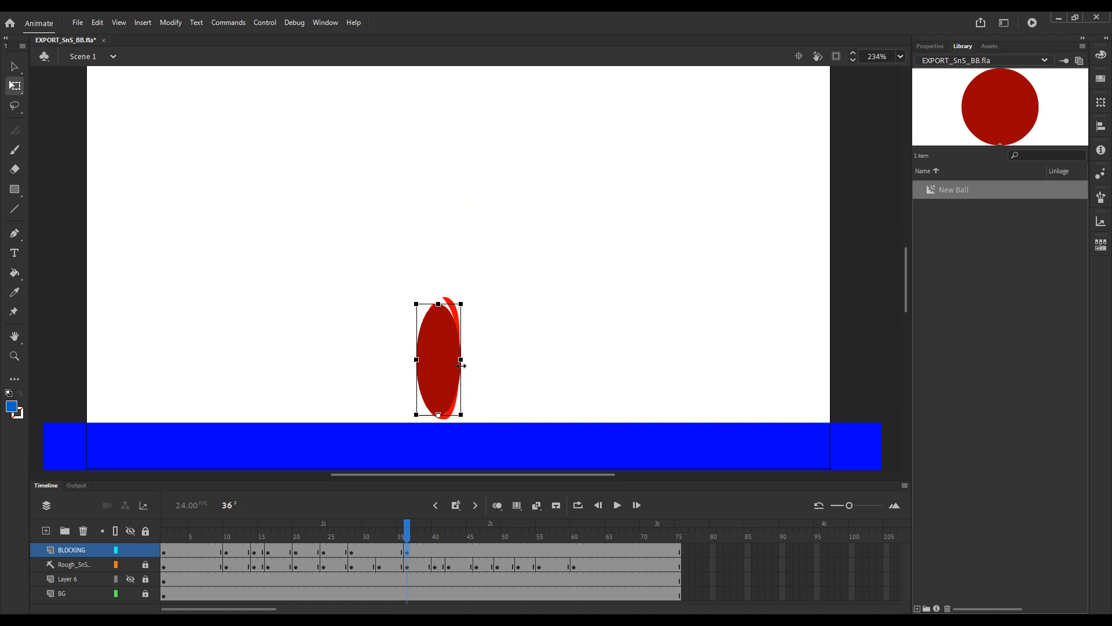
left_click(533, 334)
key("alt+")
key("alt+.")
key("alt+")
key("alt+.")
key("alt+")
key("alt+.")
Create a classic tween on the BLOCKING layer between the frame 28 and frame 36 keyframes.
left_click(379, 536)
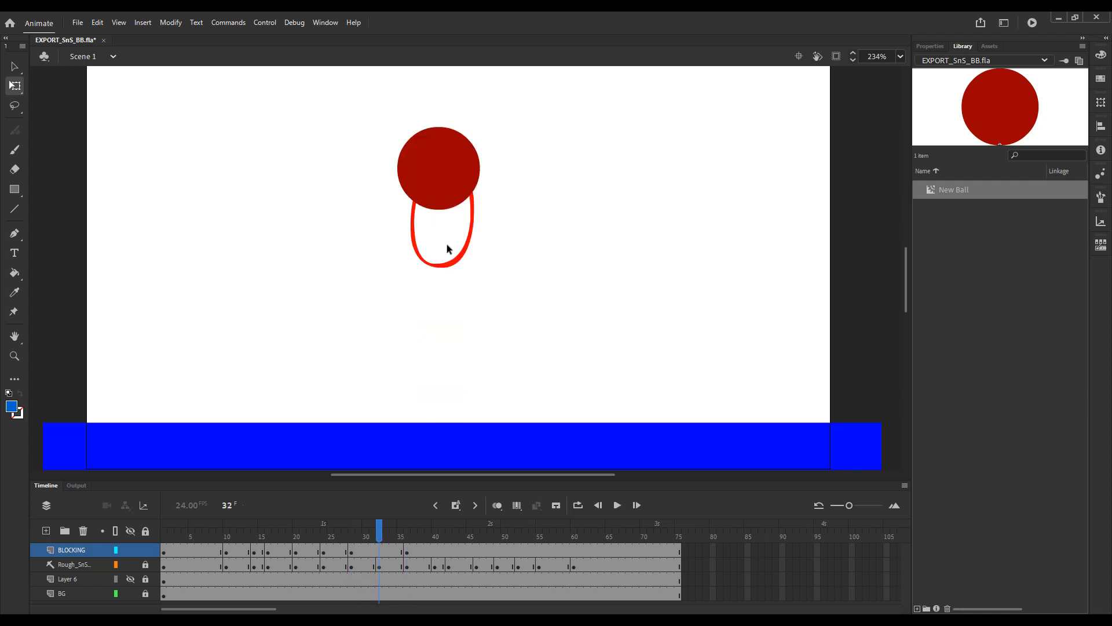
left_click(382, 551)
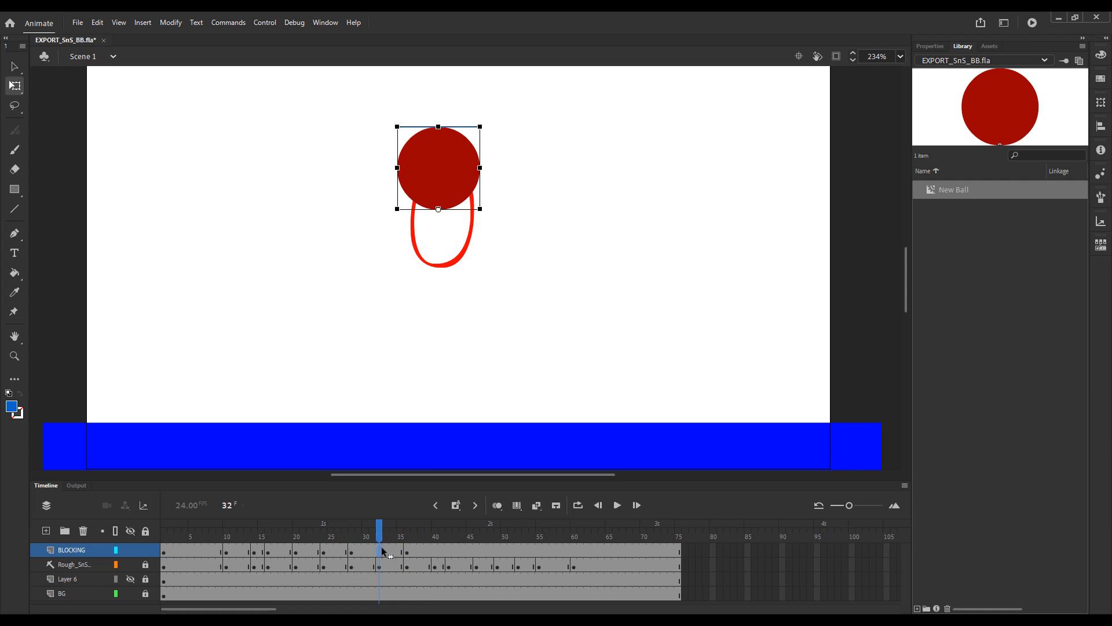
right_click(382, 550)
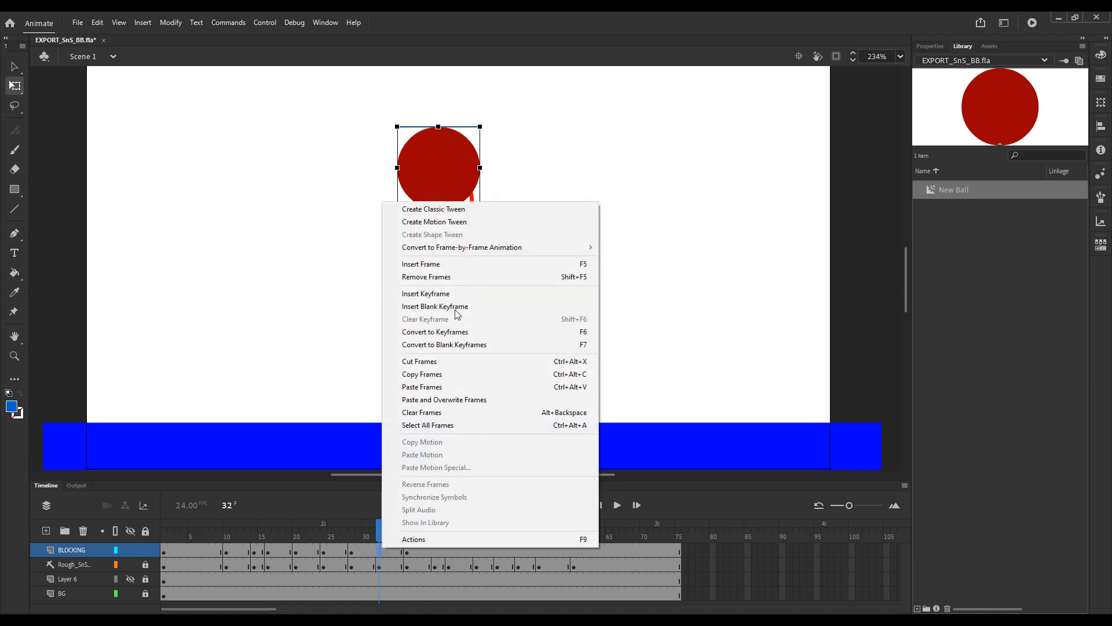
left_click(489, 210)
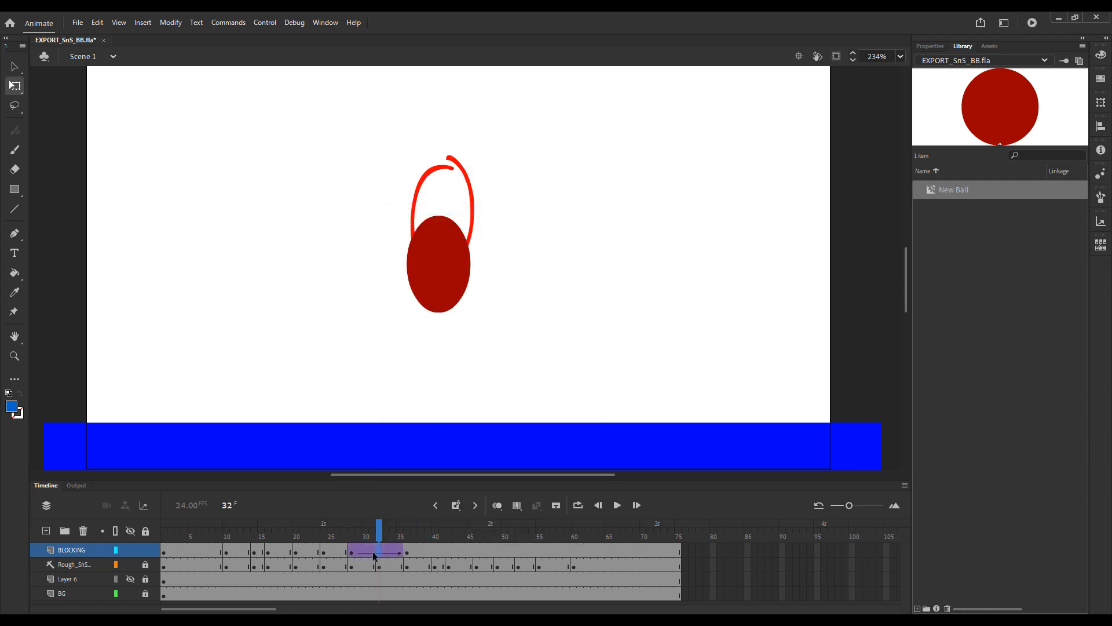
Examine the tweened ball frame by frame from 28 to 33 against the rough outline to choose an in-between pose.
mouse_move(378, 534)
left_mouse_down()
mouse_move(394, 539)
mouse_move(372, 545)
left_mouse_up()
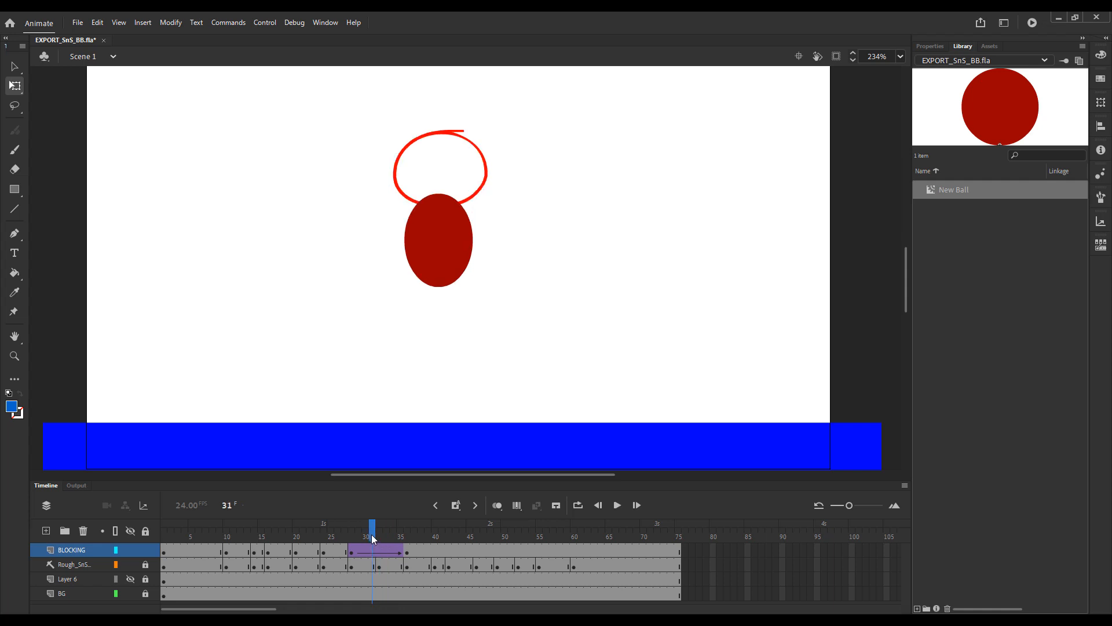
key("alt+comma")
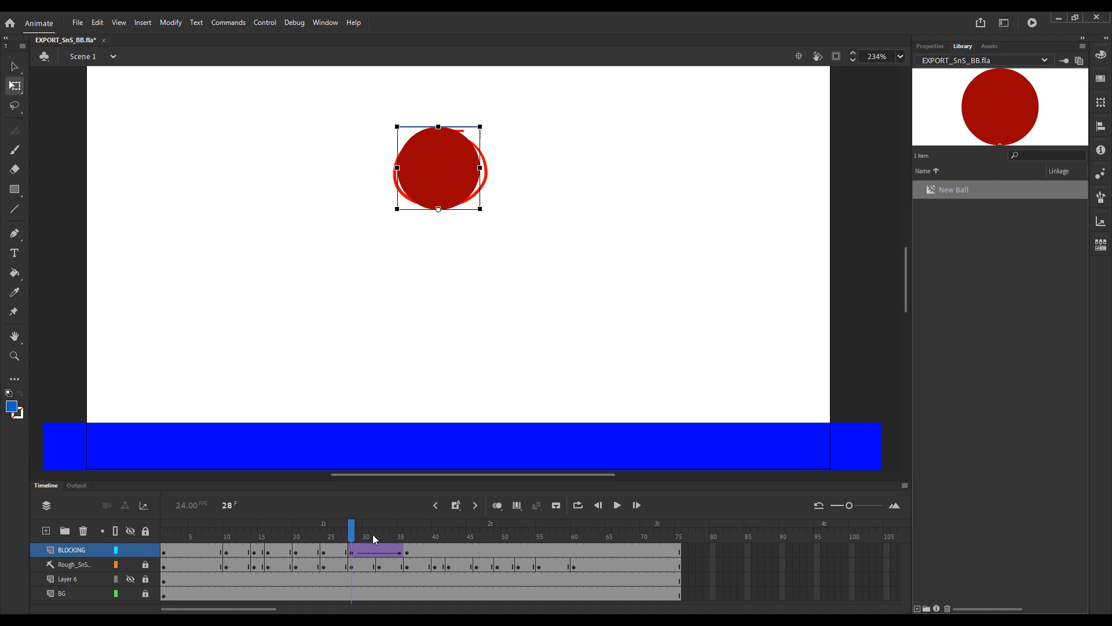
key("period")
key("period")
key("period")
key("period")
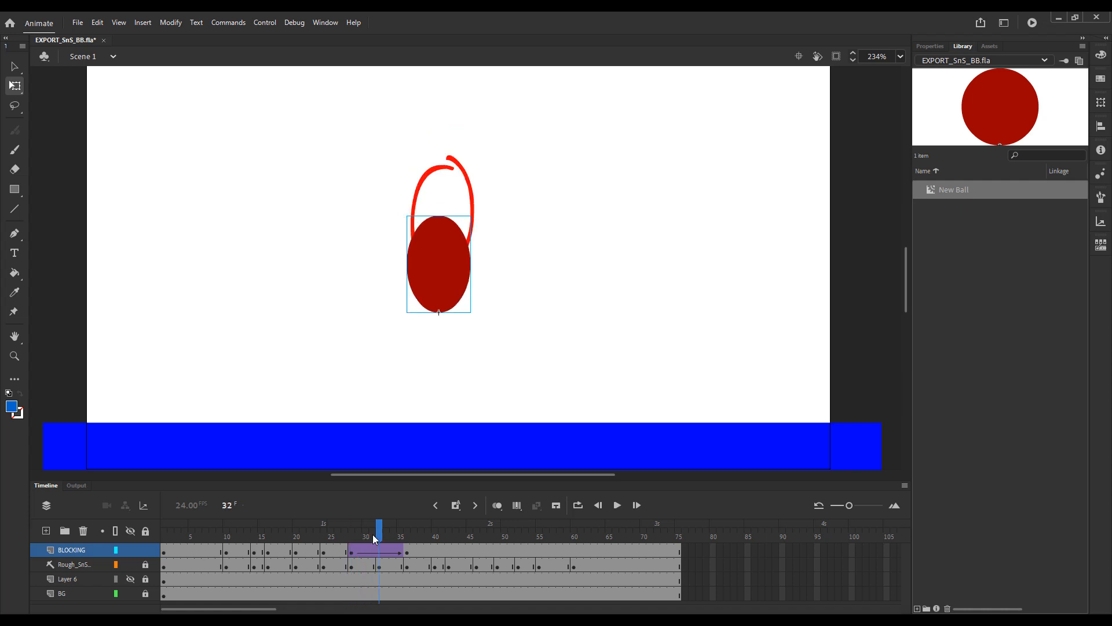
key("period")
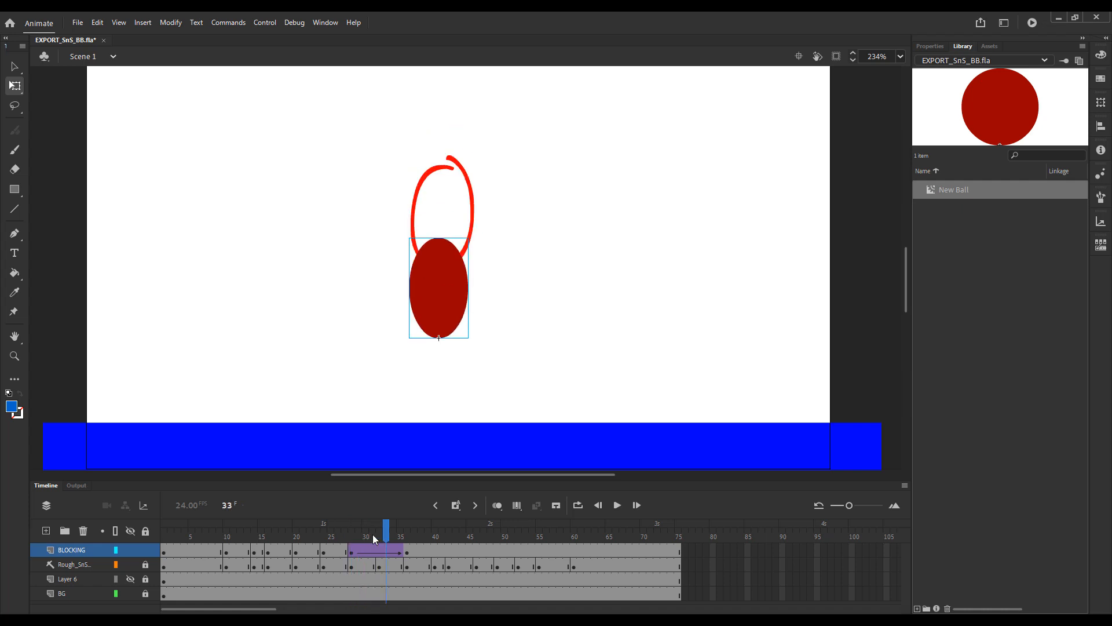
key("comma")
key("period")
key("comma")
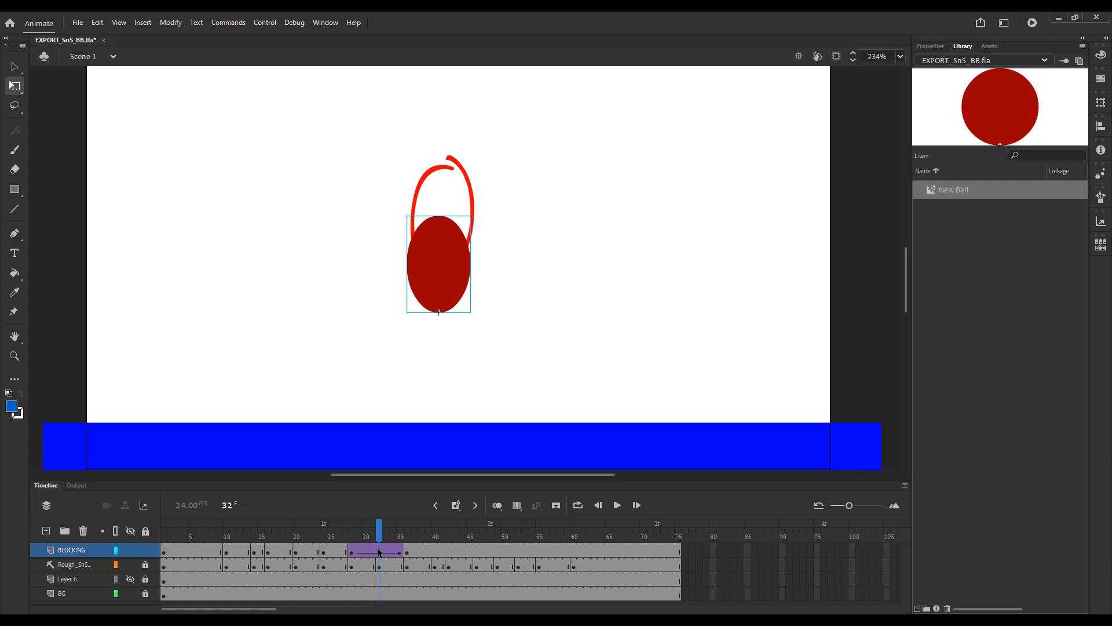
key("comma")
key("period")
Turn the tweened in-between pose at frame 31 on the BLOCKING layer into a keyframe.
left_click(353, 552)
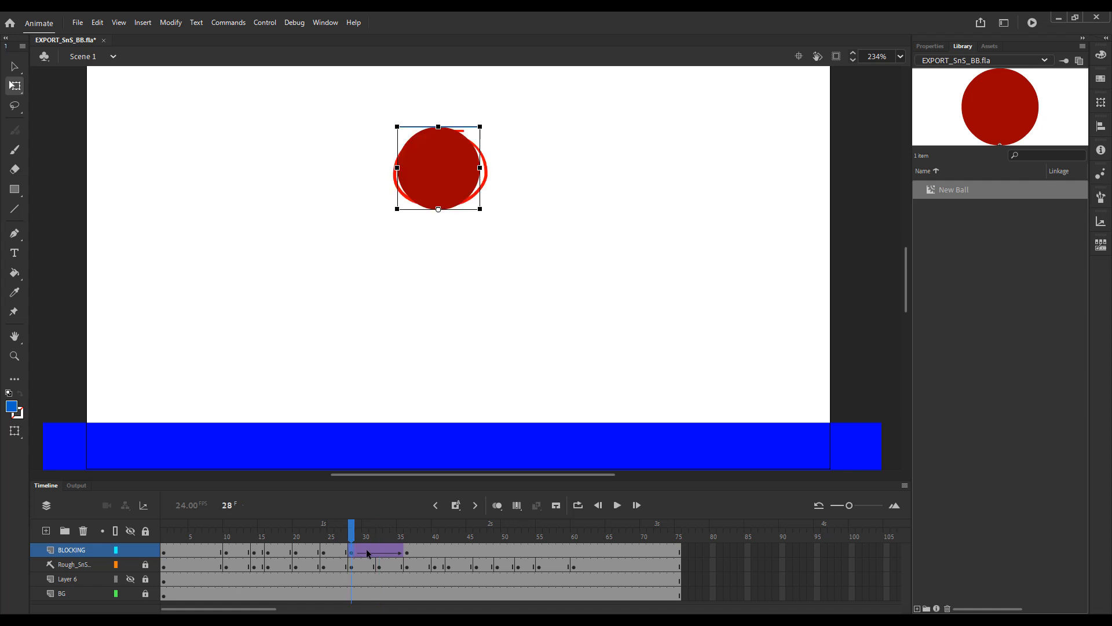
left_click(370, 549)
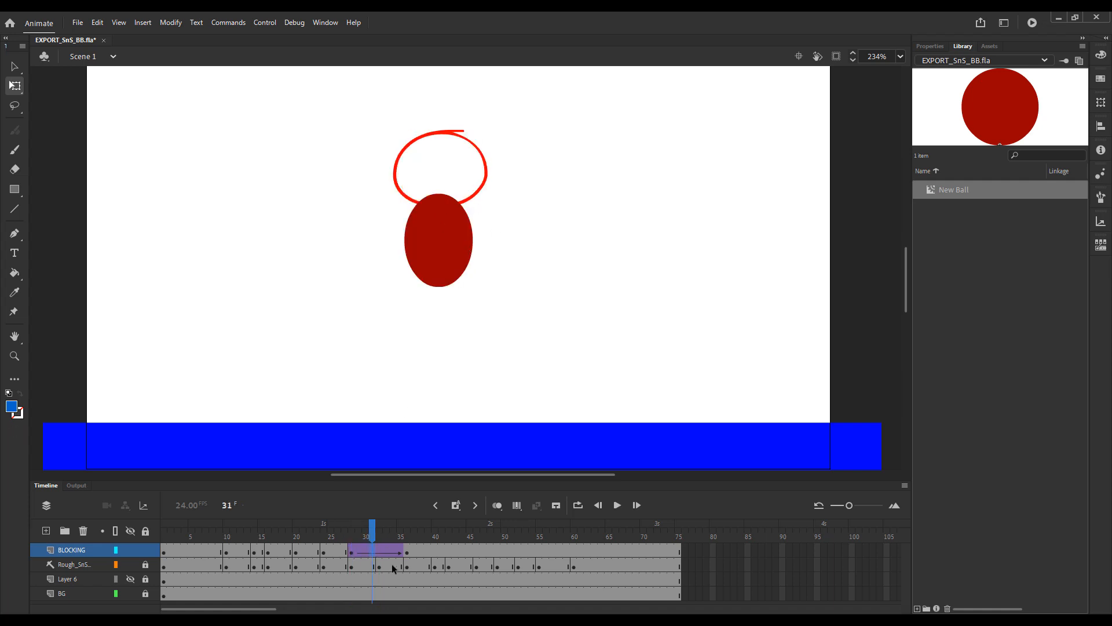
left_click(371, 554)
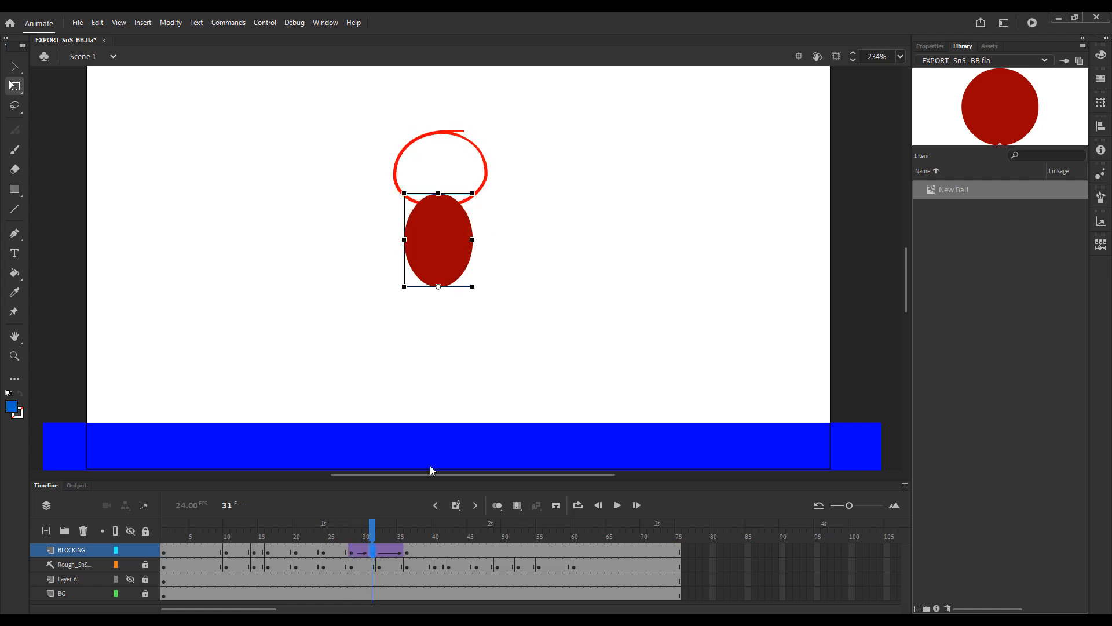
Remove the classic tween from the BLOCKING frames between 28 and 36.
left_click_drag(369, 560, 393, 551)
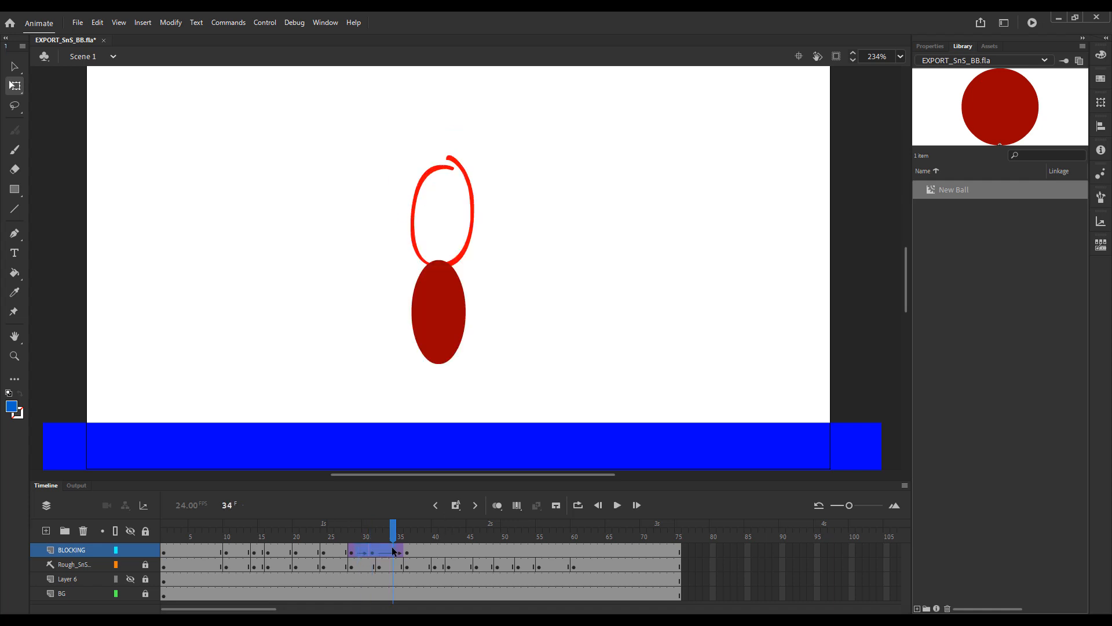
right_click(388, 555)
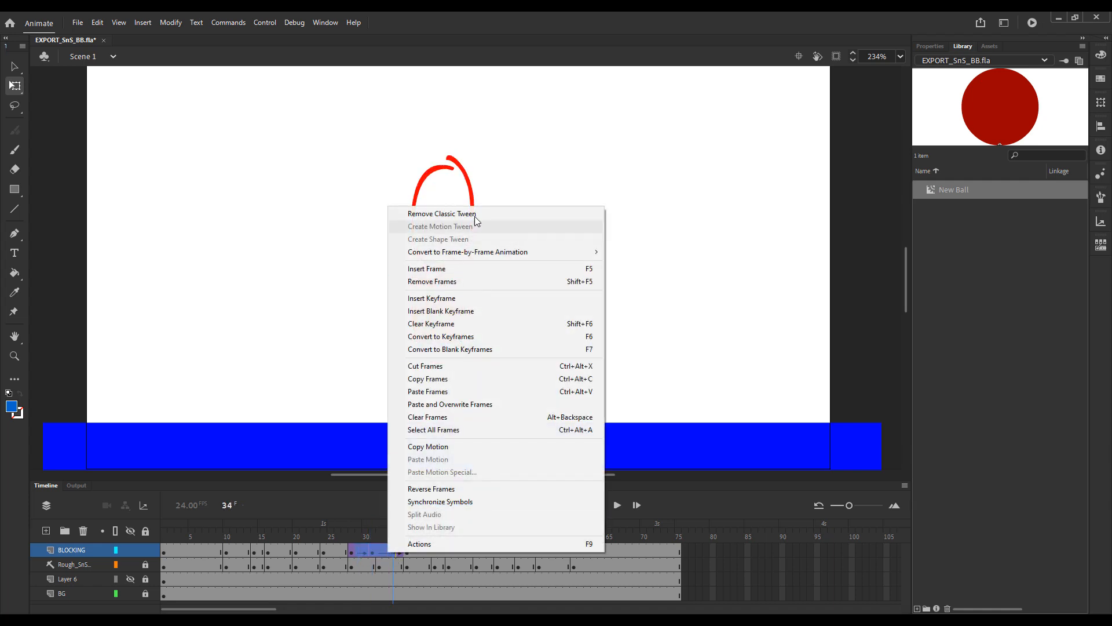
left_click(478, 212)
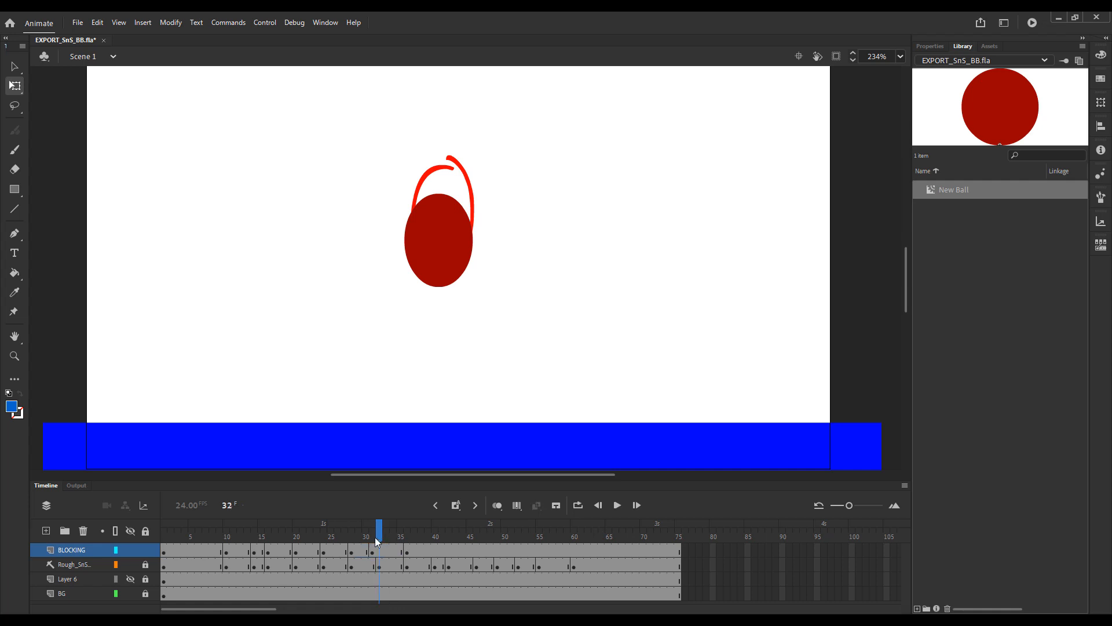
Move the frame 31 keyframe on the BLOCKING layer to frame 32 to line up with the rough sketch's keyframe.
left_click(374, 552)
left_click(379, 566)
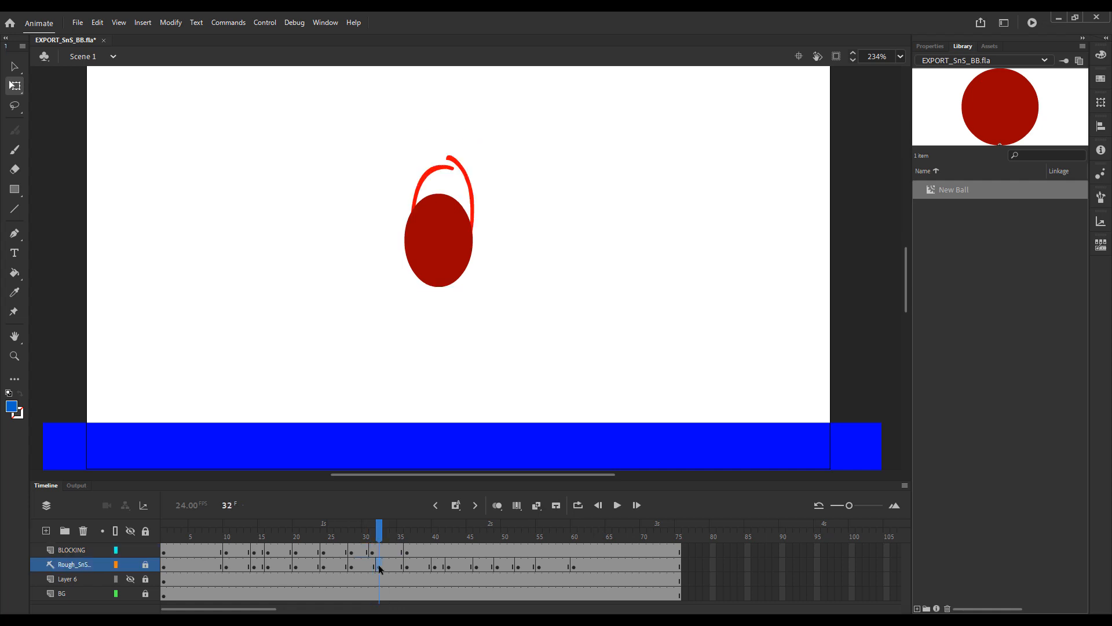
left_click(373, 551)
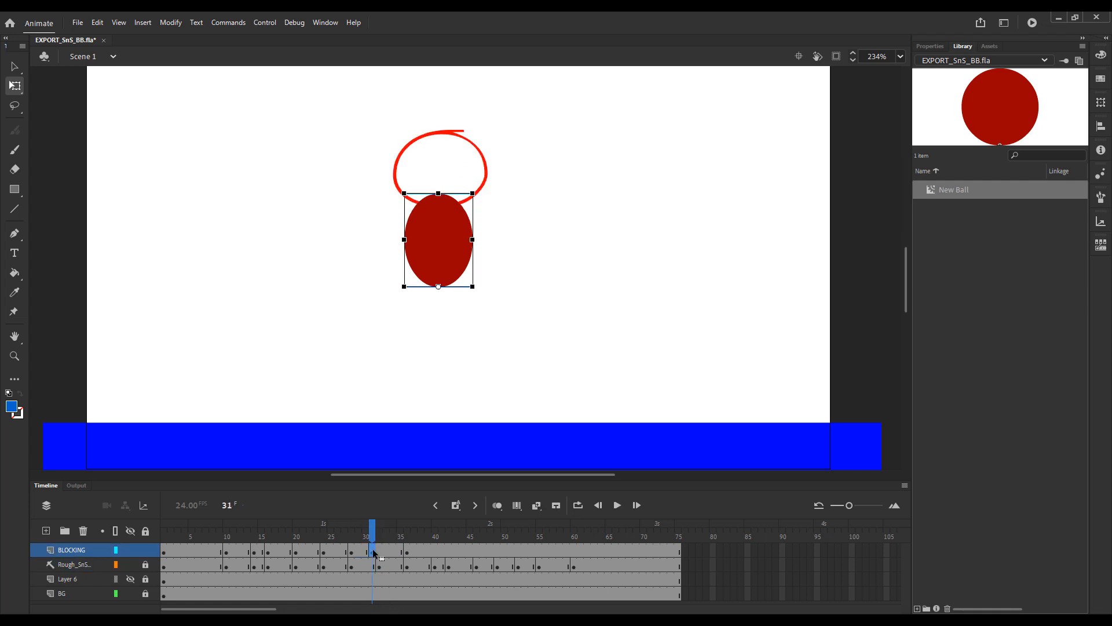
left_click_drag(378, 549, 380, 550)
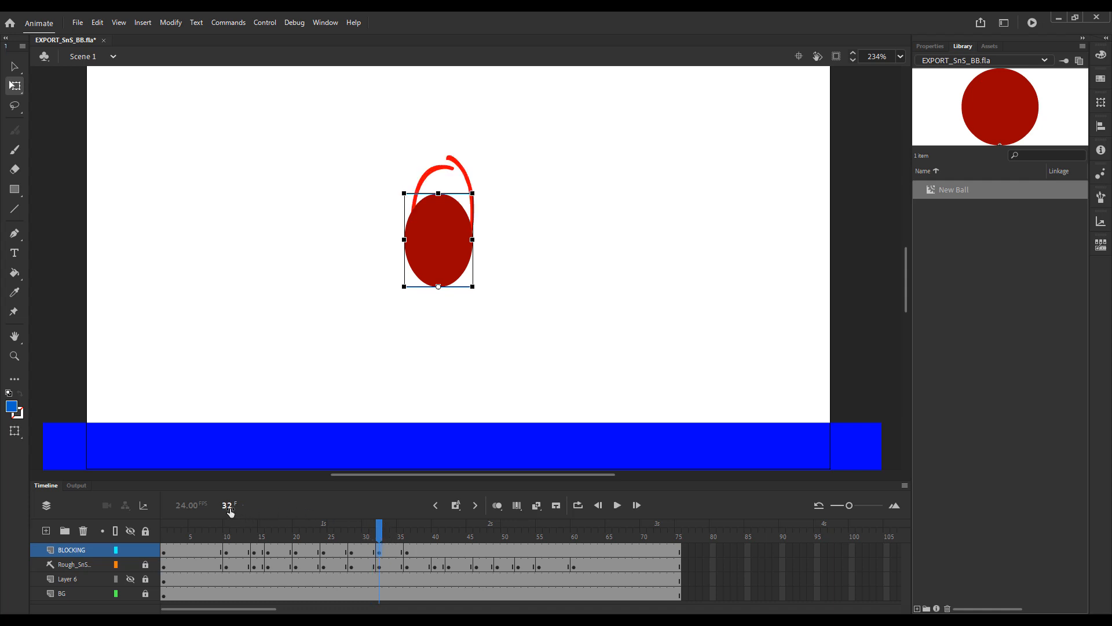
left_click(373, 537)
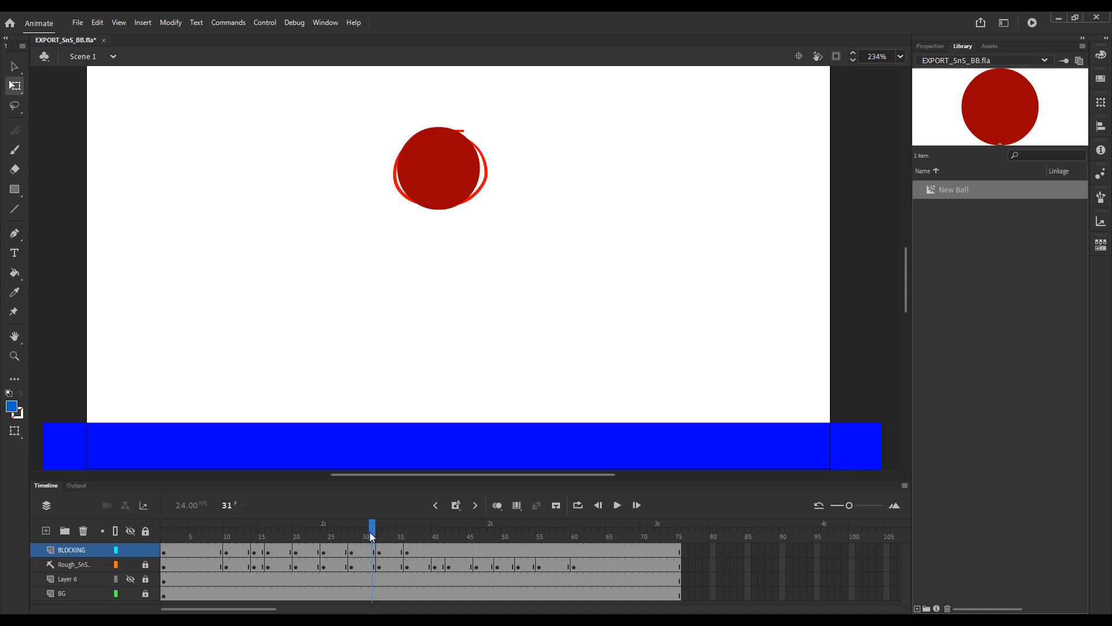
mouse_move(372, 536)
left_mouse_down()
mouse_move(350, 536)
mouse_move(381, 537)
left_mouse_up()
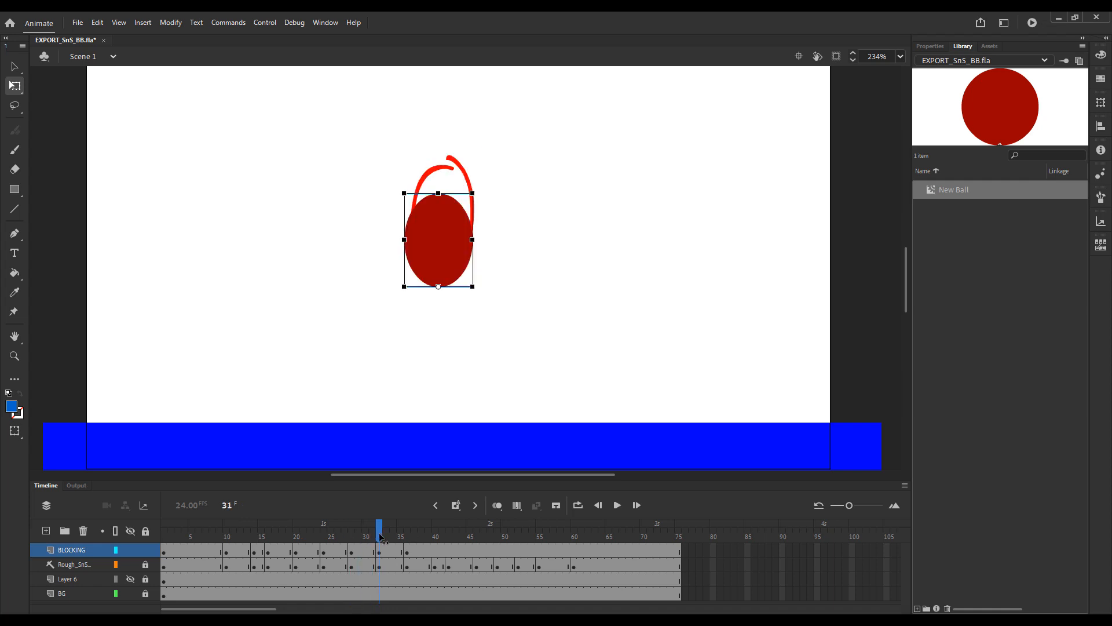
Nudge the ball at frame 32 straight up onto the rough outline and compare it with the neighbouring keyframes.
left_click_drag(557, 221, 580, 210)
left_click(453, 244)
key("Up")
key("Up")
key("Up")
key("Up")
key("Up")
key("Up")
key("Up")
key("Up")
key("Up")
key("Up")
key("Up")
key("Up")
key("Up")
key("Up")
key("Up")
key("Up")
key("Up")
key("Up")
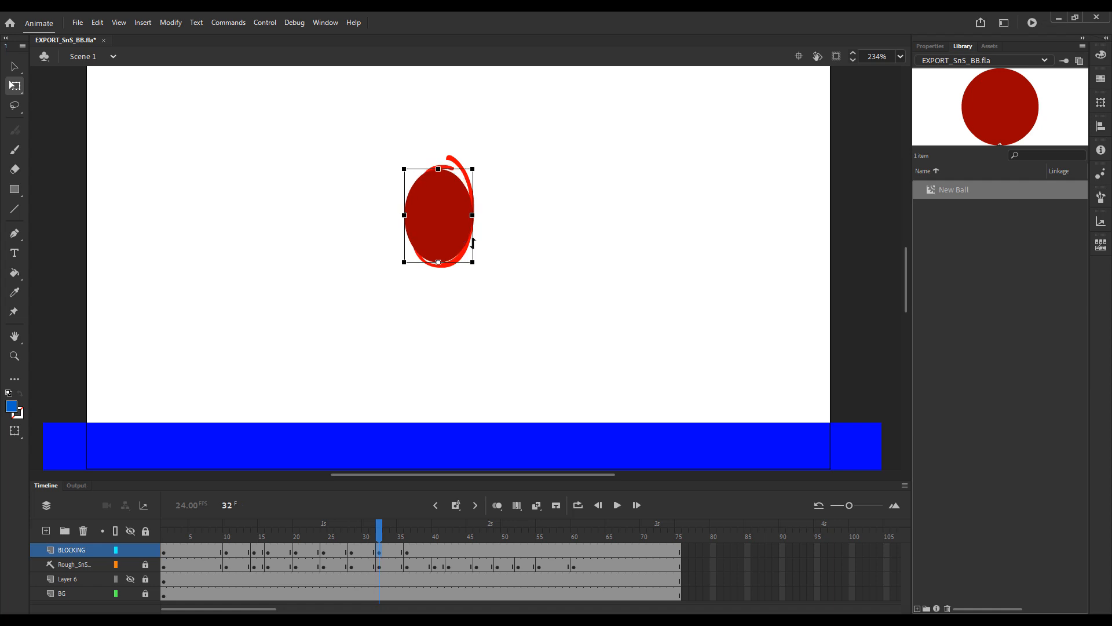
left_click(562, 241)
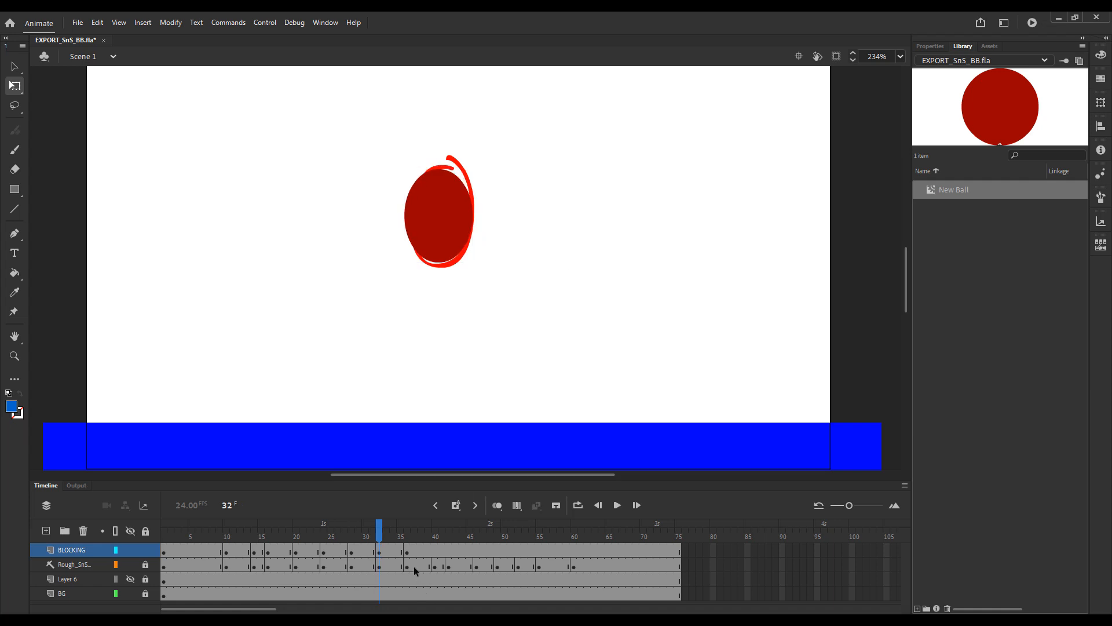
key("shift+comma")
key("shift+period")
key("shift+period")
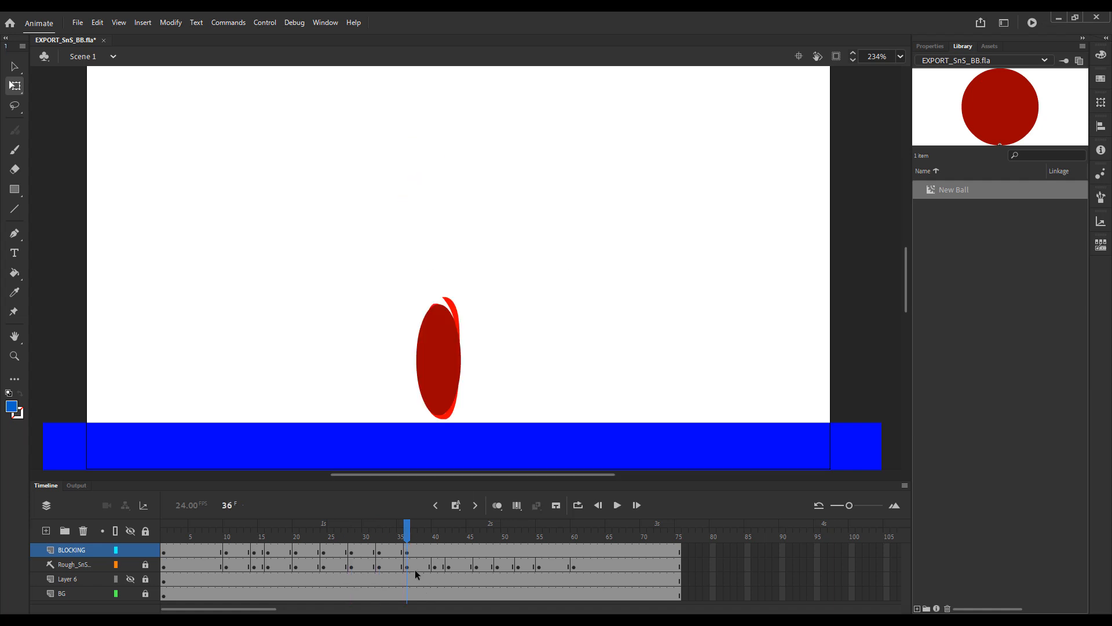
key("shift+comma")
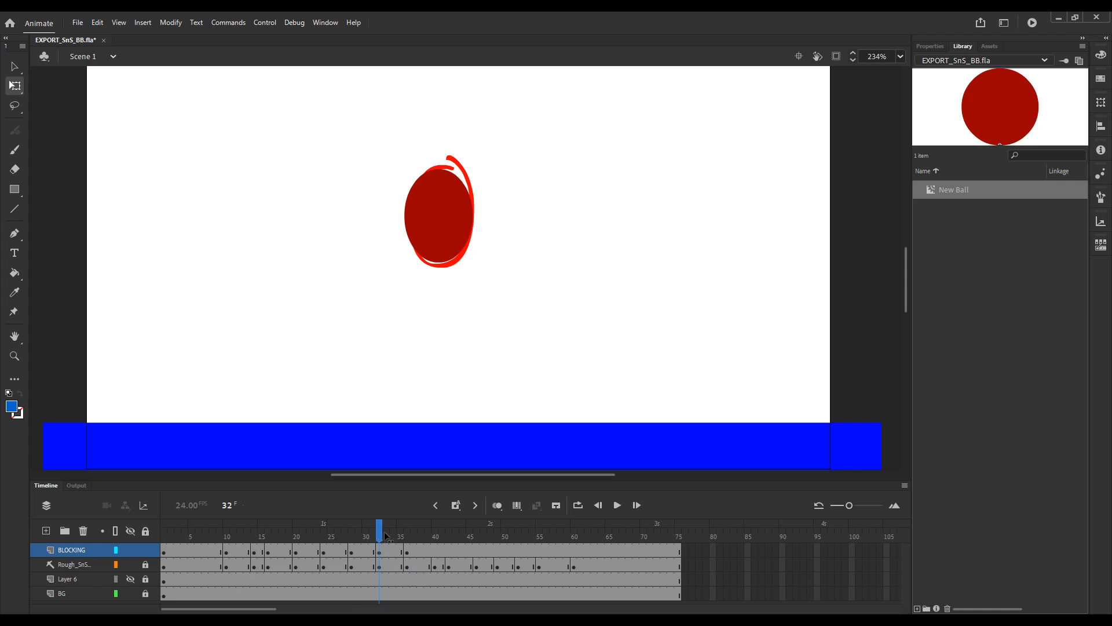
Copy the squashed ball's frame 10 keyframe and paste it at frame 40 on the BLOCKING layer.
left_click_drag(387, 536, 438, 543)
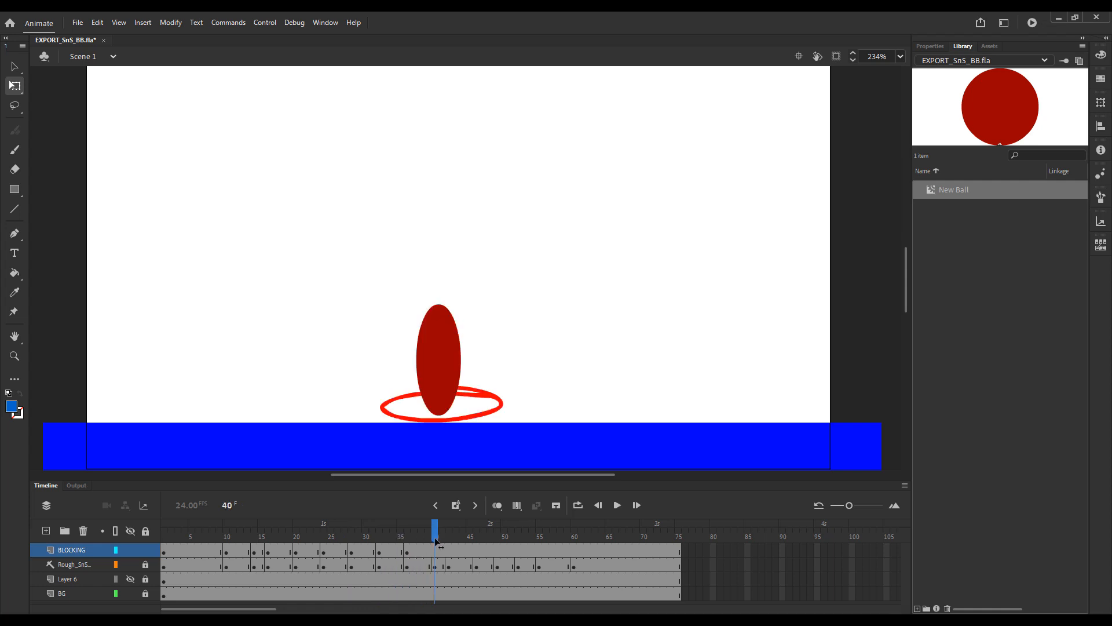
left_click_drag(332, 531, 229, 549)
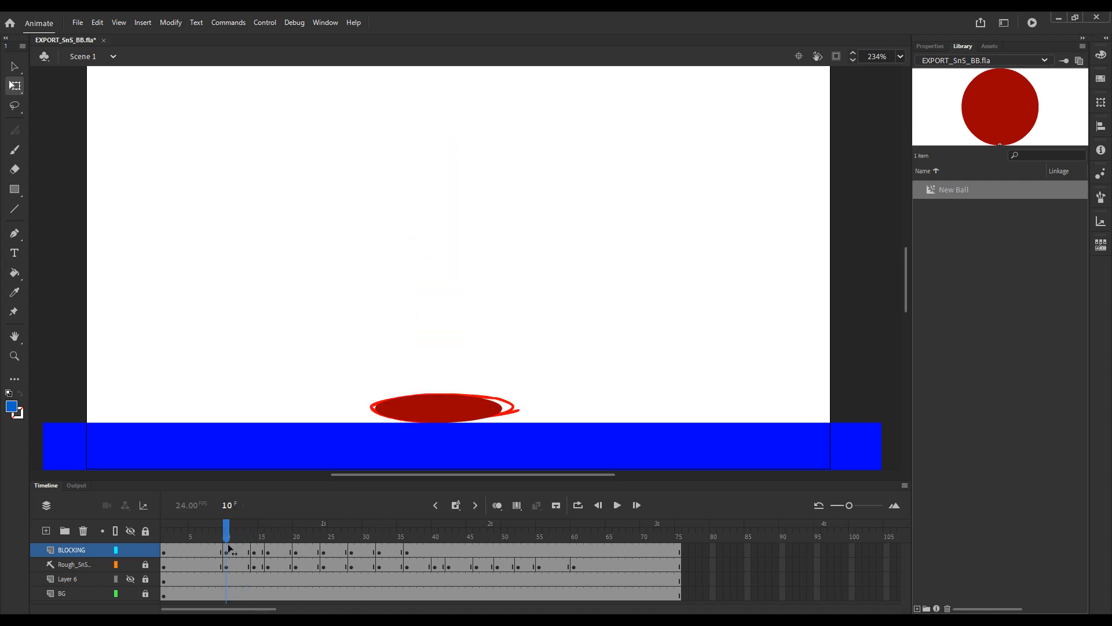
left_click(227, 550)
right_click(227, 550)
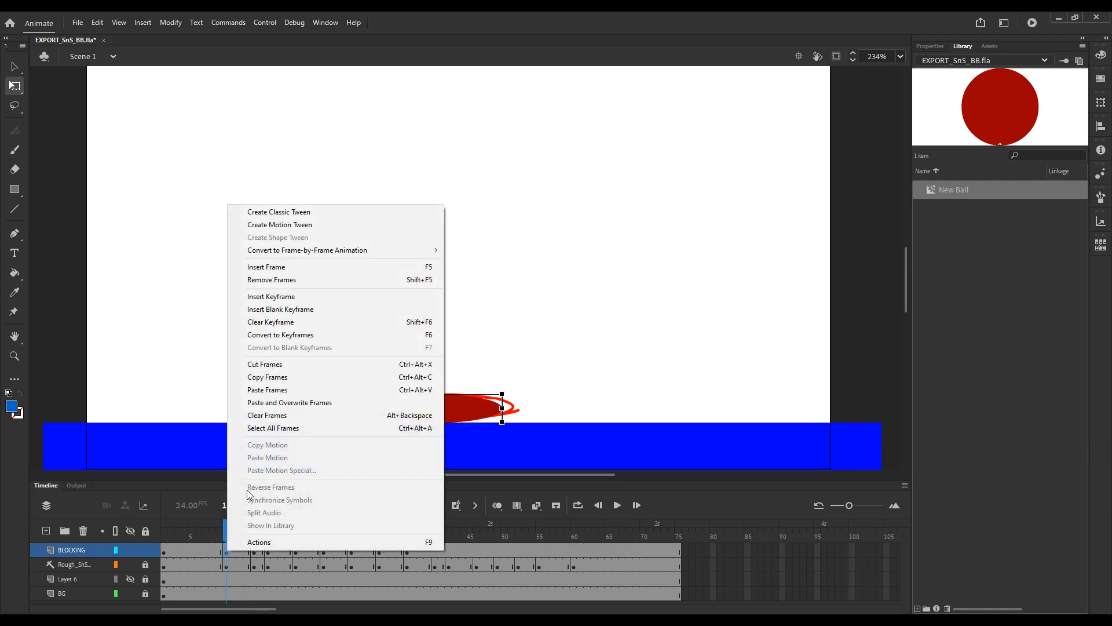
left_click(305, 380)
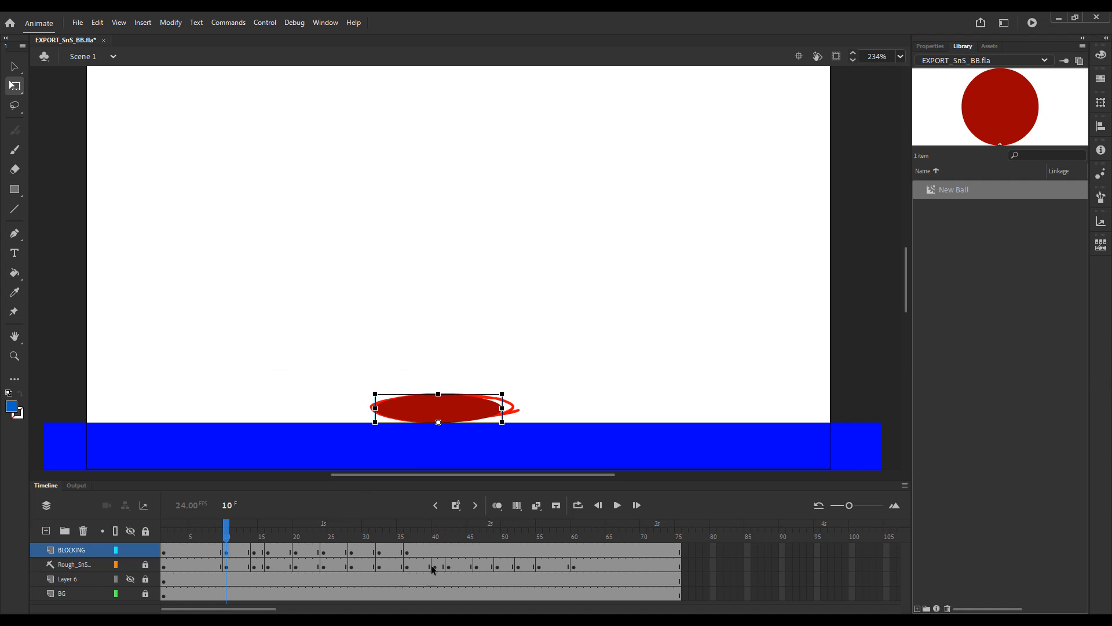
left_click(433, 551)
right_click(434, 550)
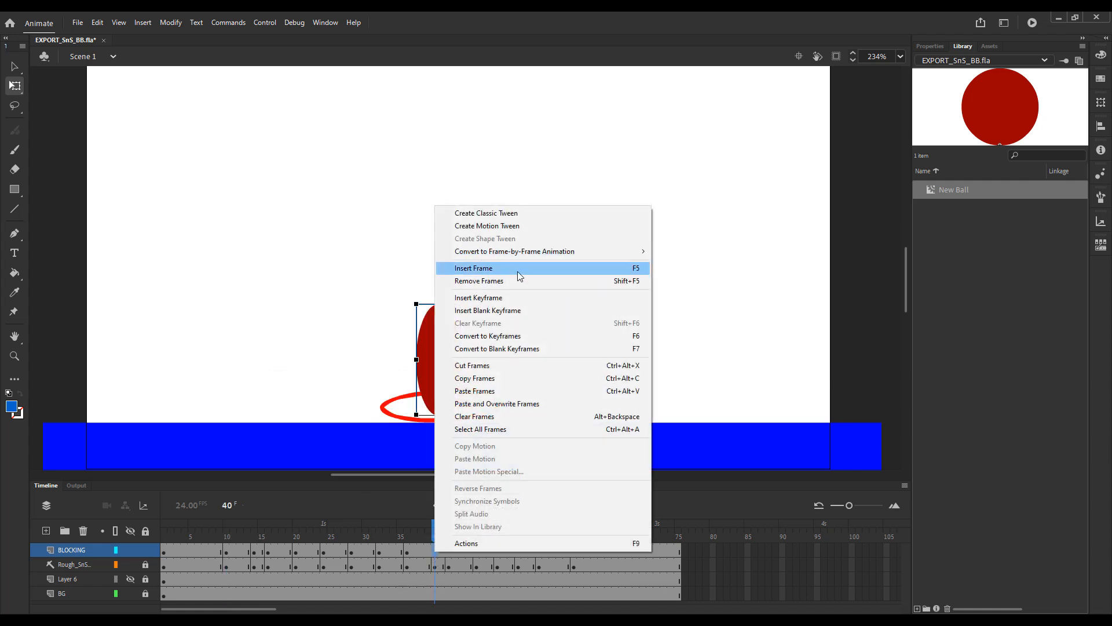
left_click(495, 390)
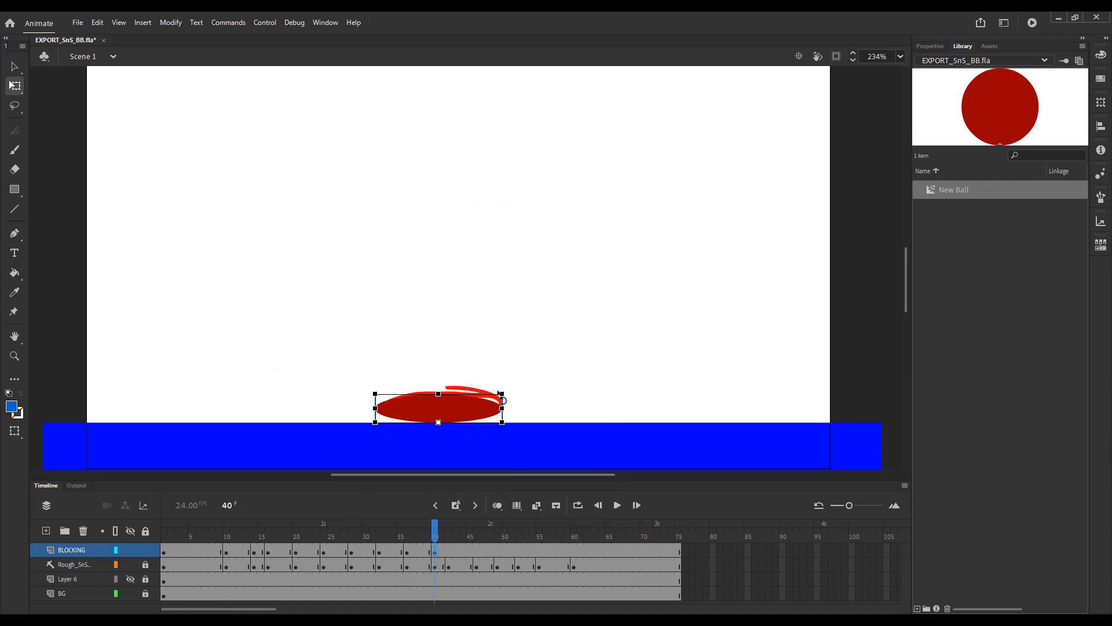
Try to flatten the squashed ball slightly by lowering its upper edge, and undo the change.
left_click_drag(228, 531, 435, 574)
left_click_drag(439, 394, 441, 400)
key("ctrl+z")
Make the squashed ball at frame 10 slightly taller and narrower, and compare it with the squash from frame 40 to 42.
left_click_drag(438, 536, 227, 543)
left_click(464, 406)
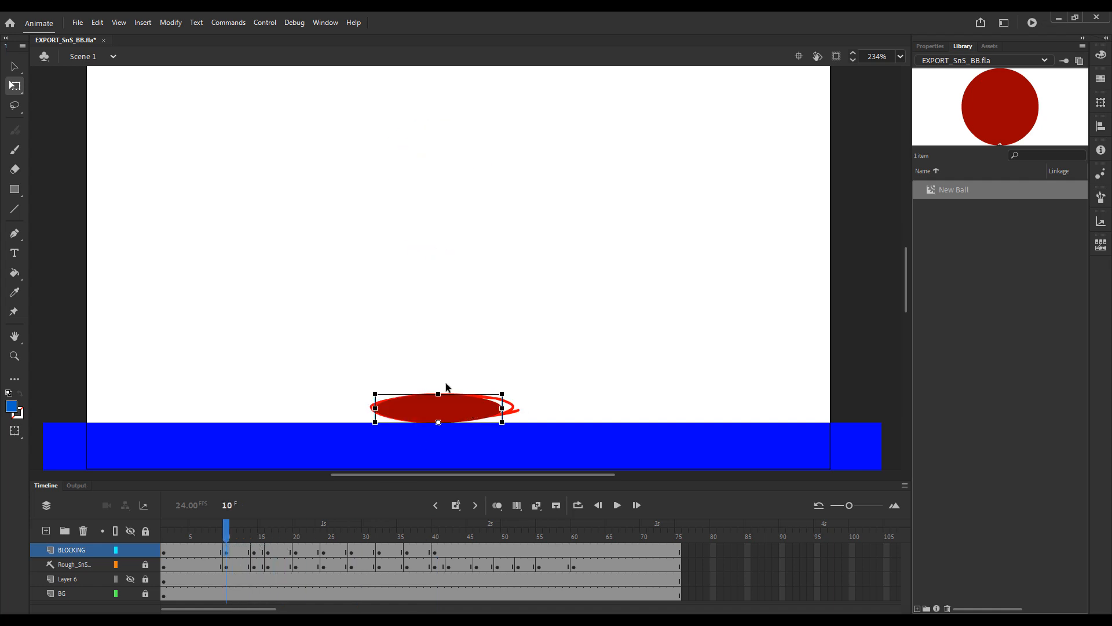
left_click_drag(439, 392, 438, 389)
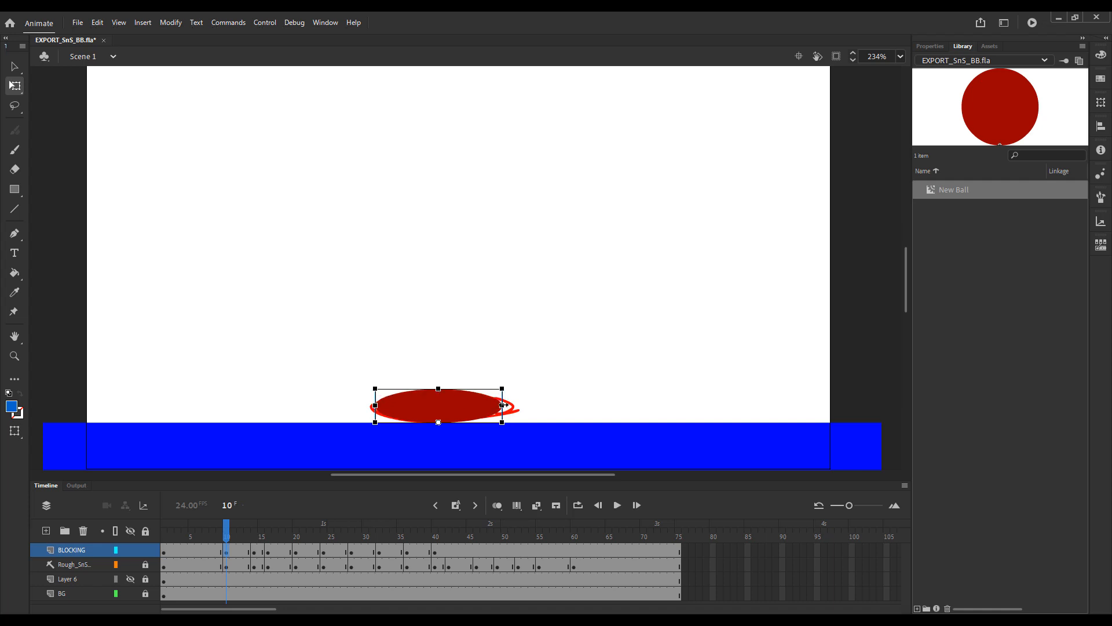
left_click_drag(502, 406, 497, 407)
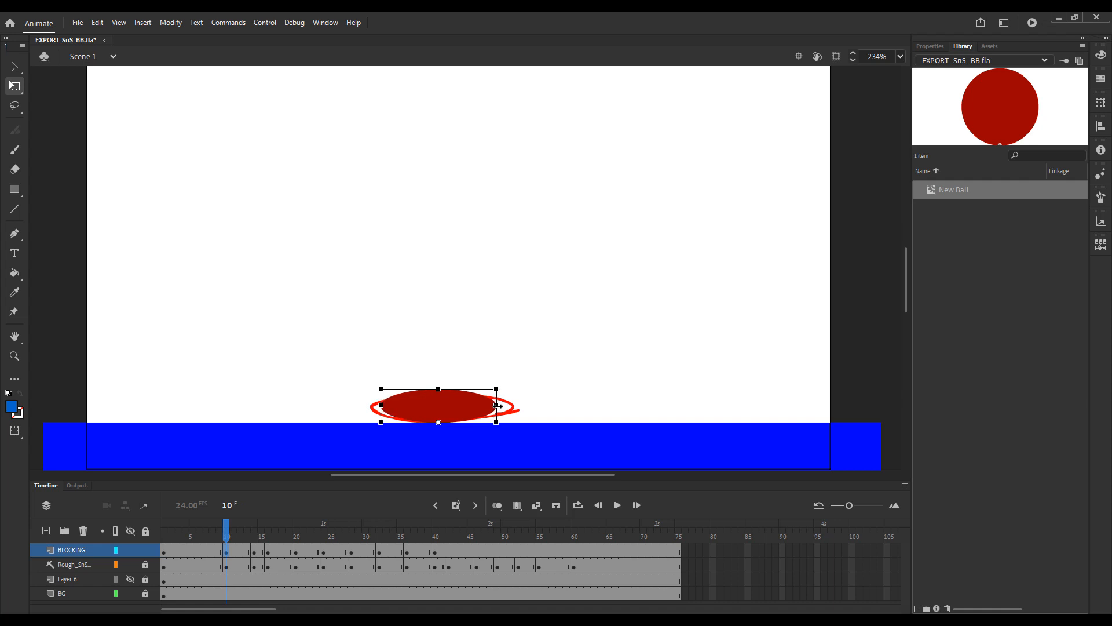
left_click(525, 460)
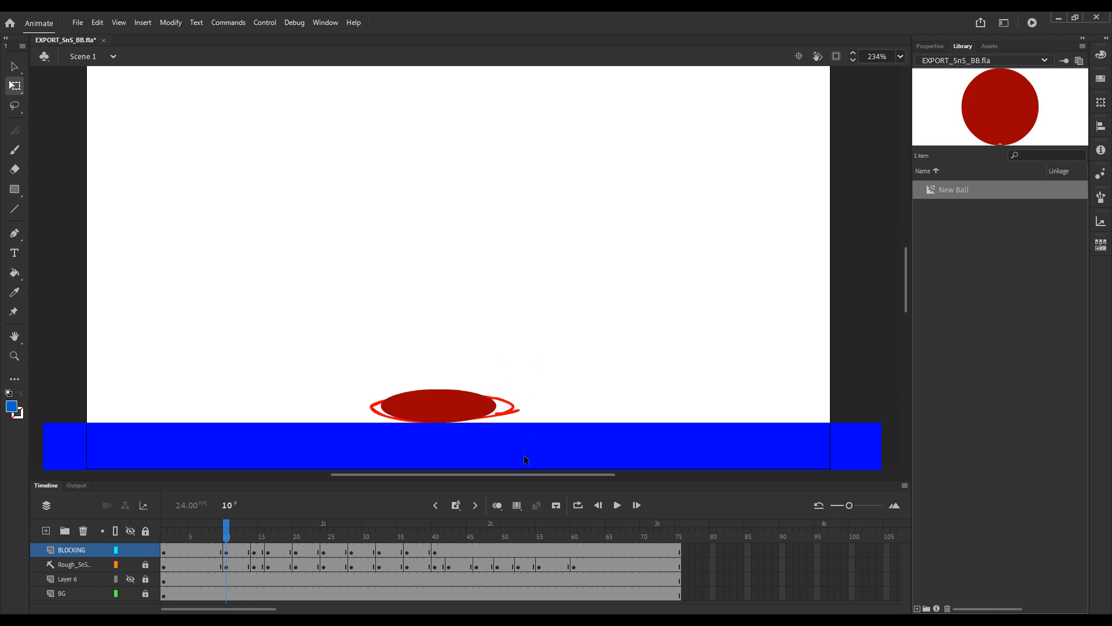
left_click(436, 534)
left_click_drag(197, 523, 449, 535)
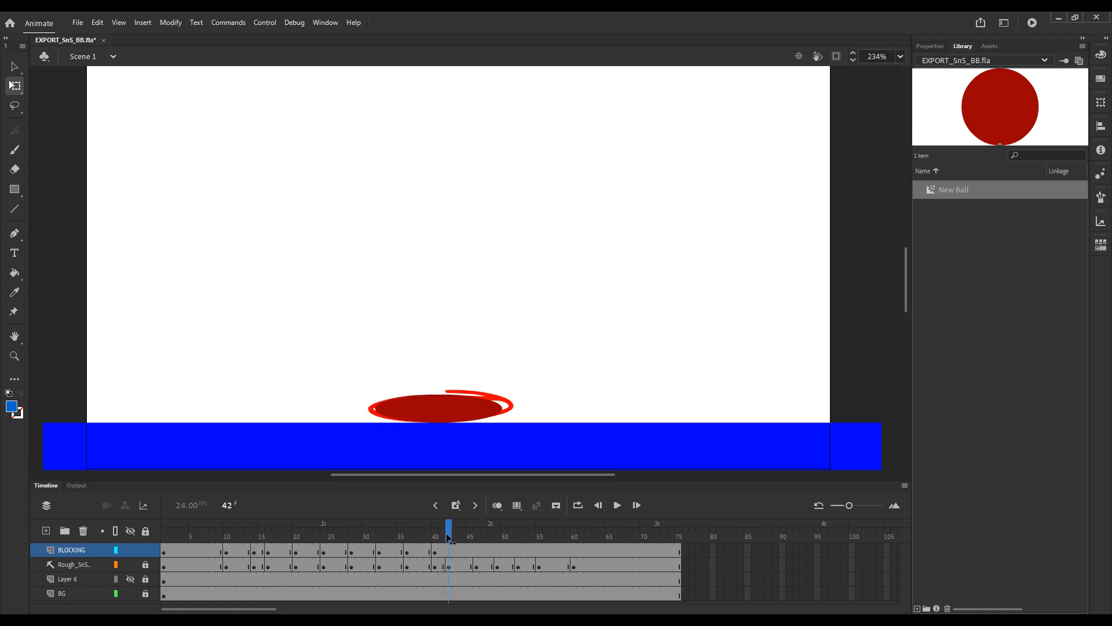
Add a keyframe at frame 42 on the BLOCKING layer and flatten the squashed ball slightly from its upper edge.
left_click(449, 549)
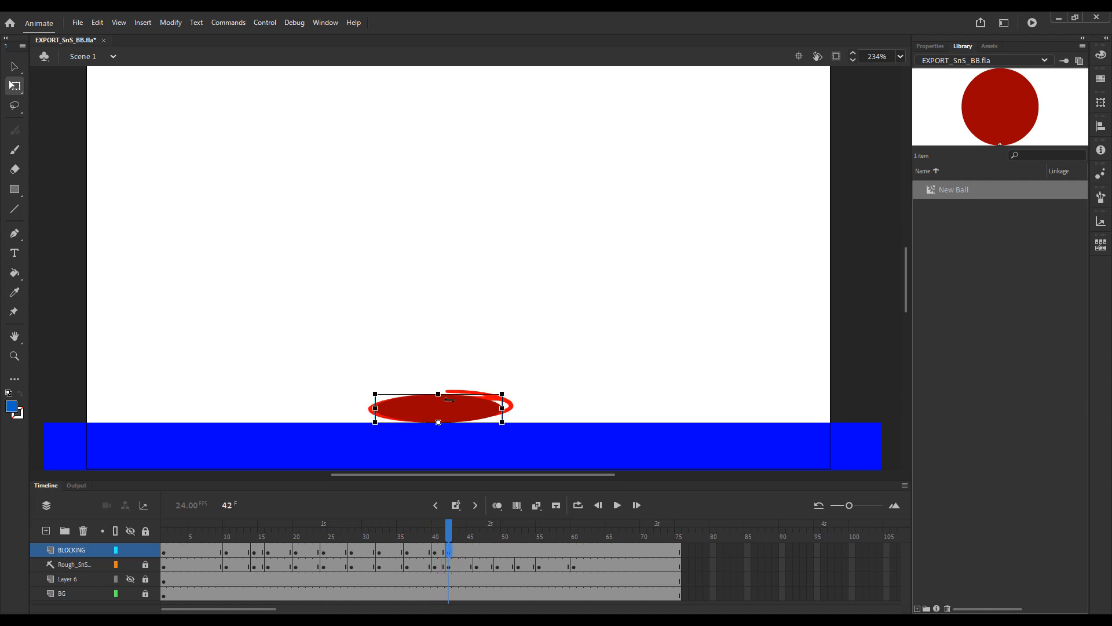
left_click(473, 306)
left_click(468, 403)
left_click_drag(438, 397, 438, 396)
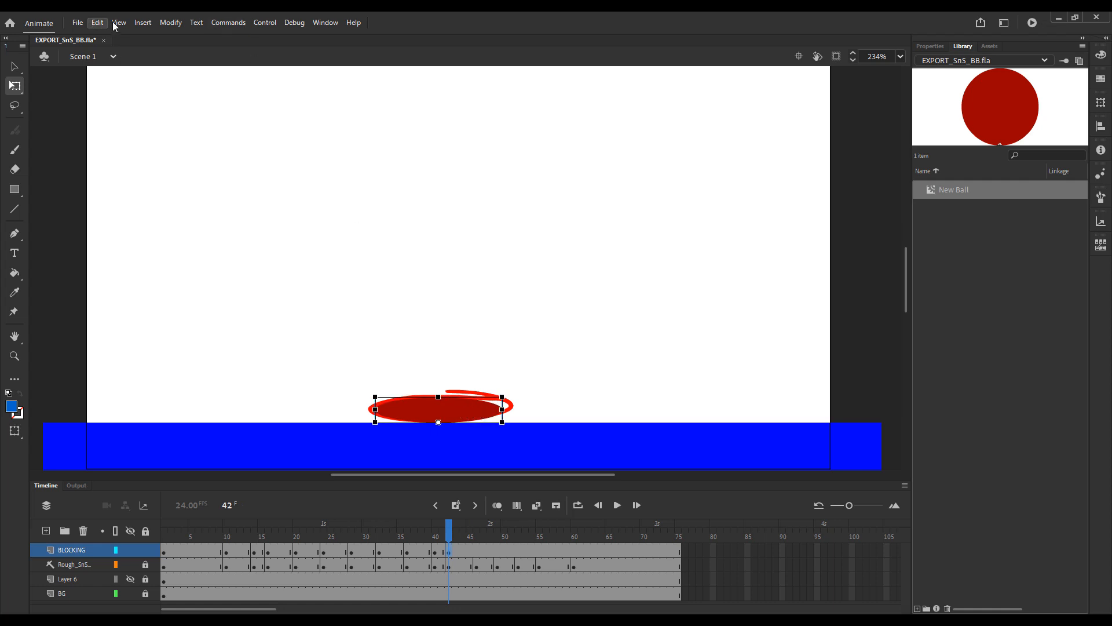
left_click_drag(439, 398, 442, 397)
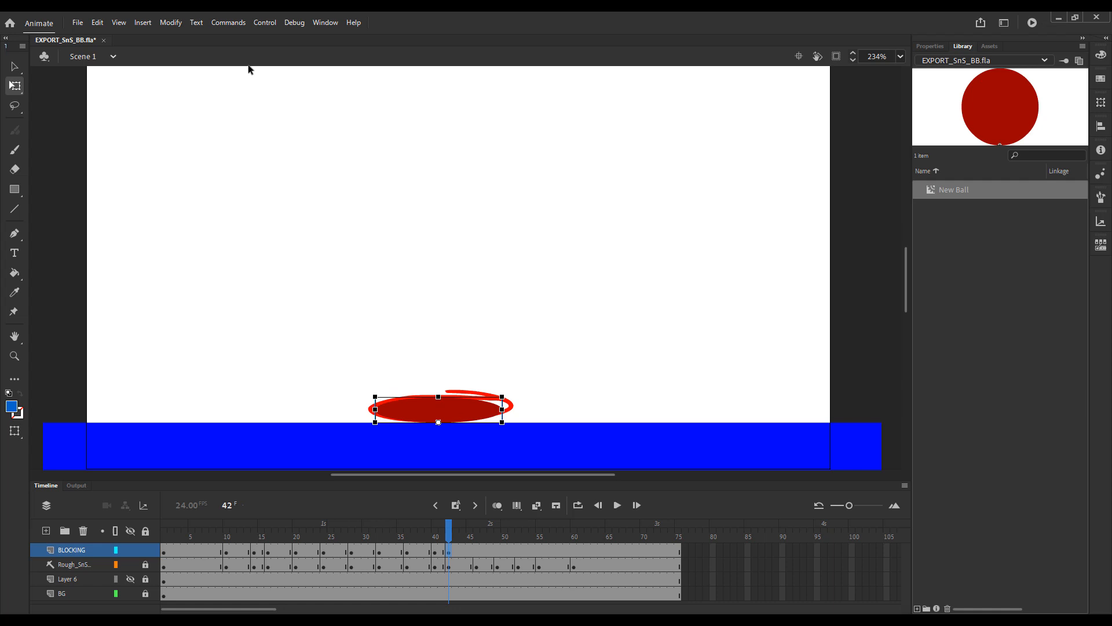
Turn off Snap Bitmaps to Pixels in the snapping options.
left_click(120, 23)
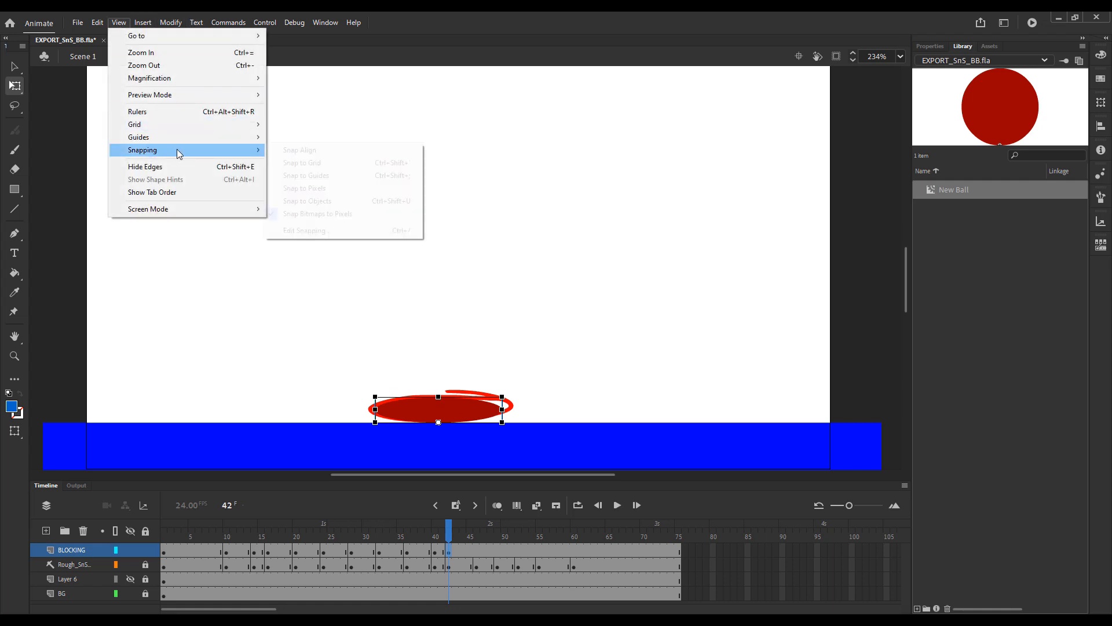
mouse_move(179, 151)
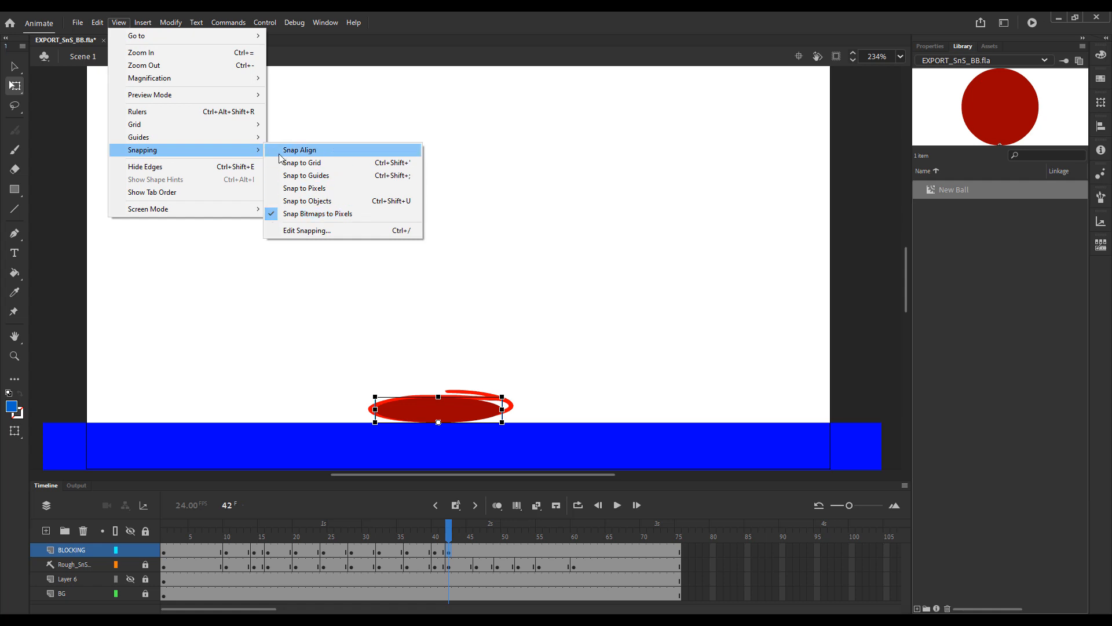
left_click(300, 215)
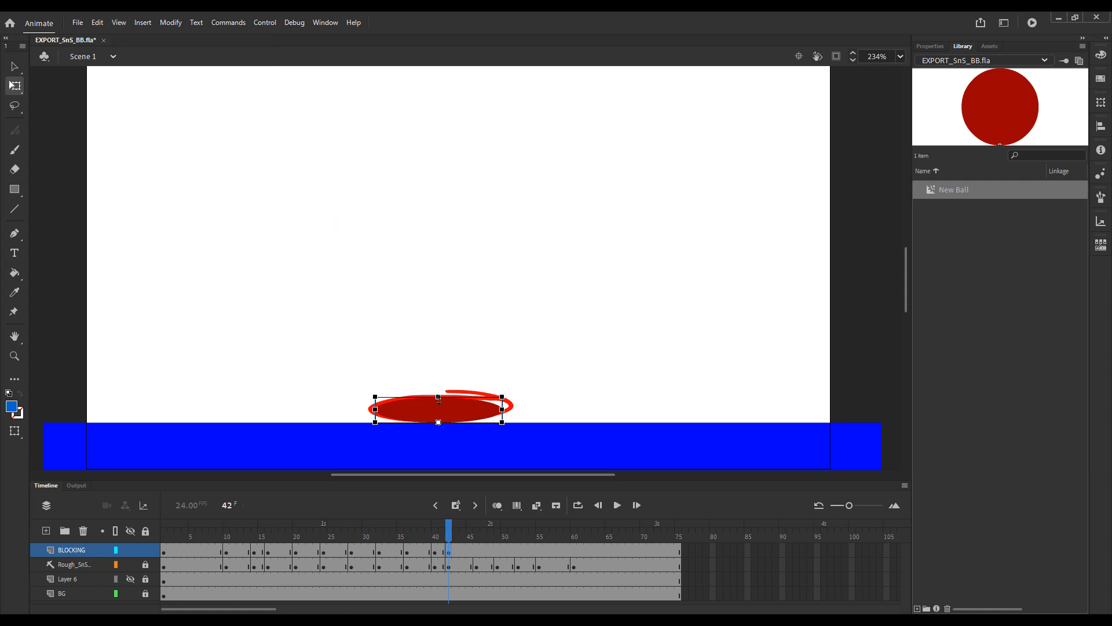
Make the ball at frame 42 flatter and wider to match the rough outline, and compare it with frame 40.
left_click_drag(438, 399, 512, 411)
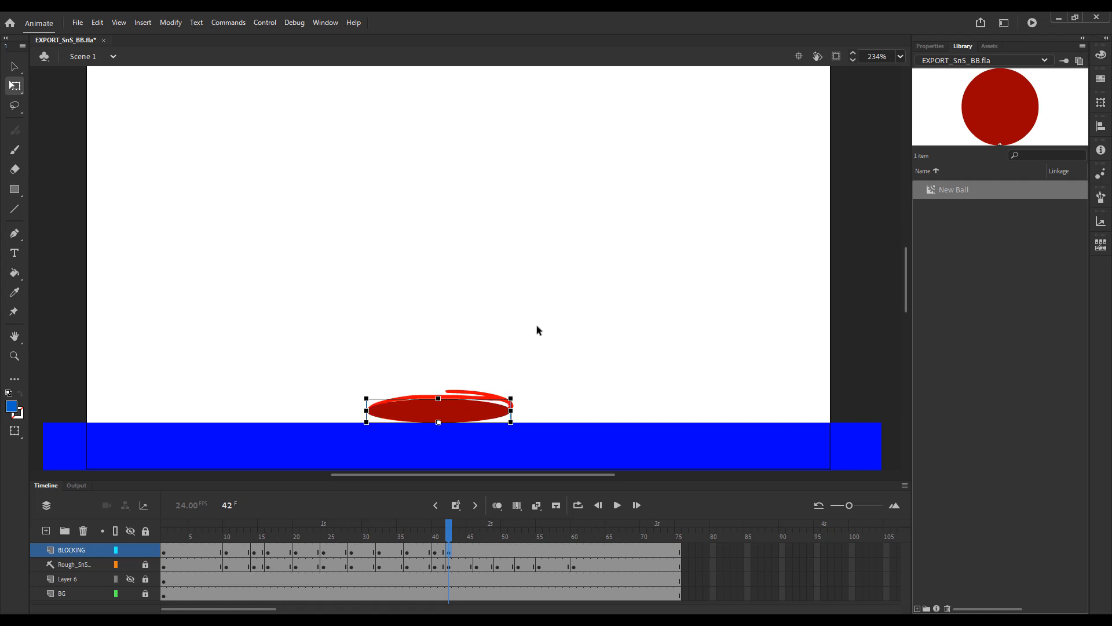
left_click(572, 326)
key("alt+comma")
key("alt+period")
key("alt+comma")
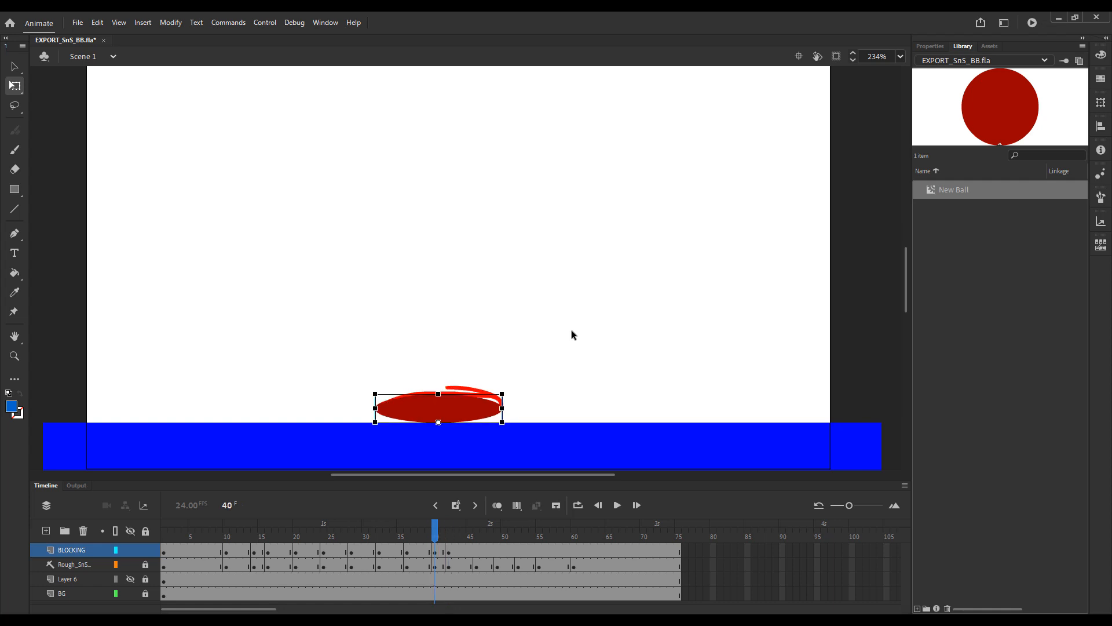
key("alt+period")
key("alt+comma")
key("alt+period")
key("alt+comma")
key("alt+period")
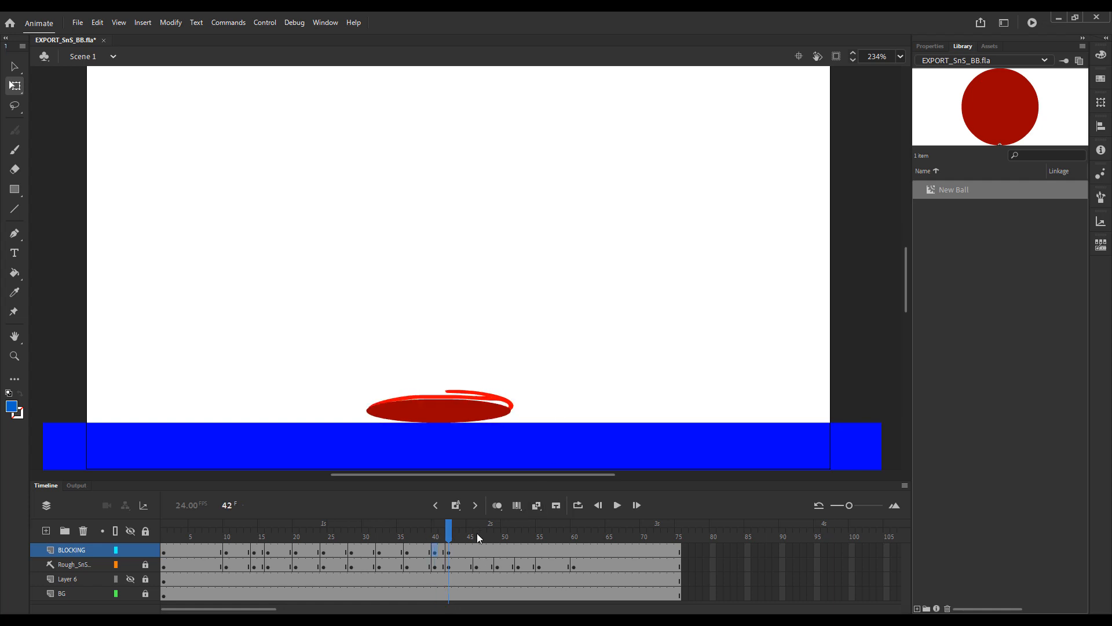
Play the rough sketch from the start with the BLOCKING layer hidden, and show the layer again.
left_click(130, 549)
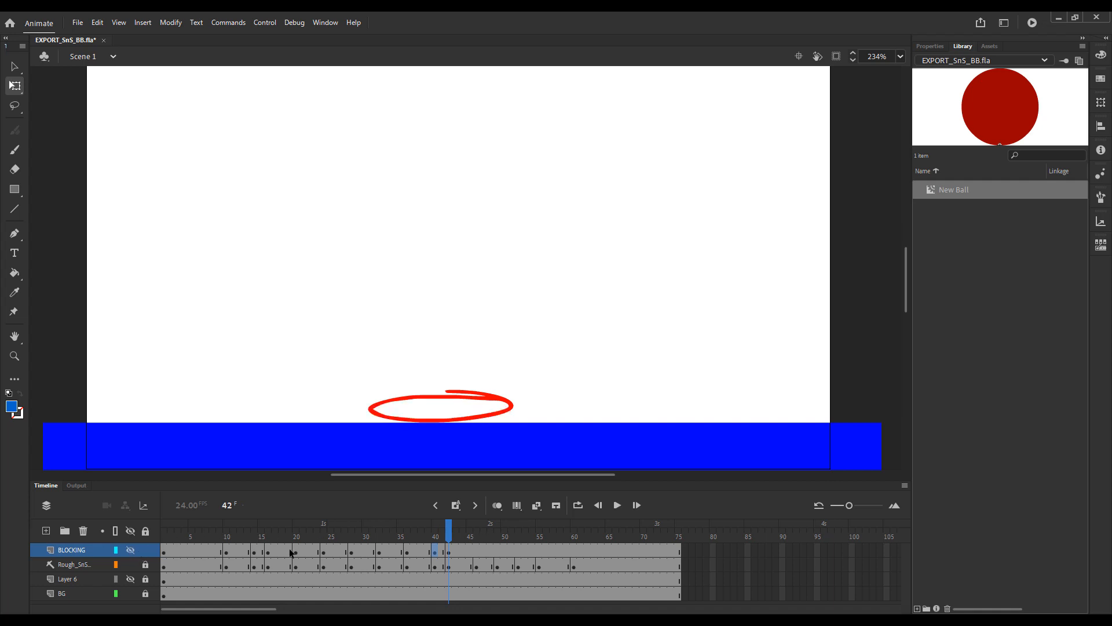
left_click_drag(448, 537, 103, 522)
key("Return")
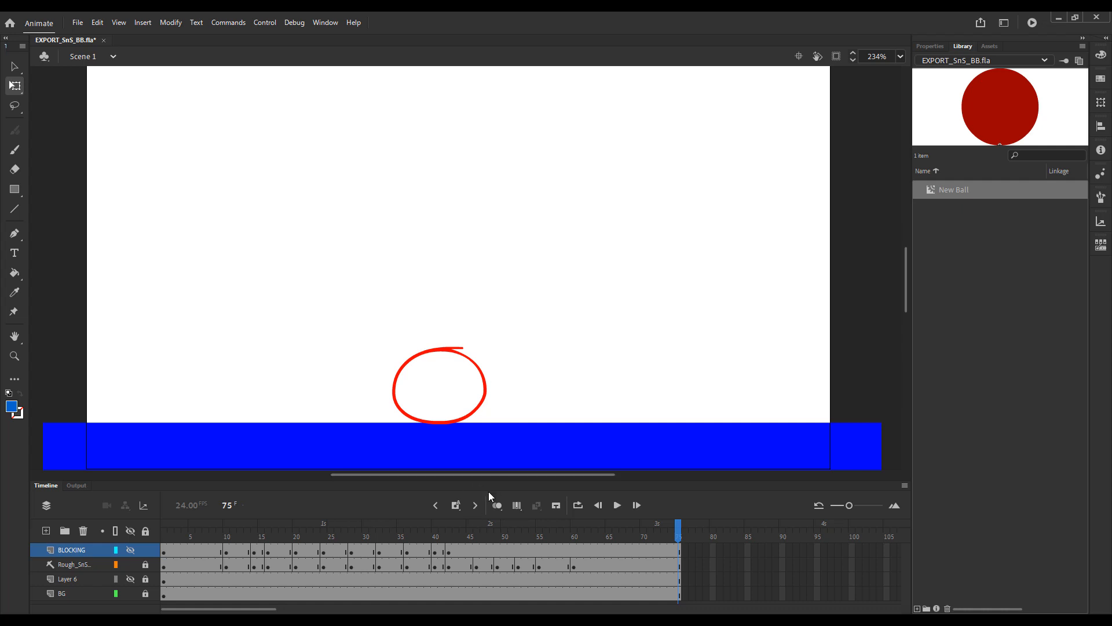
left_click(132, 551)
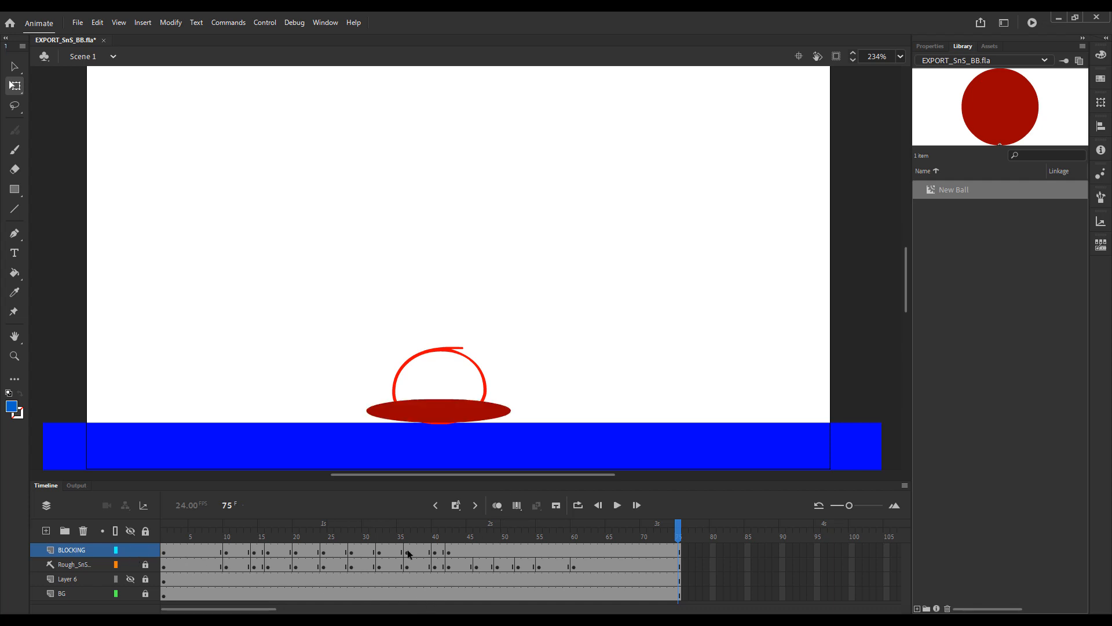
Compare the ball poses with the rough outlines around frames 37 to 42 and at frame 1, toggling the BLOCKING layer's visibility.
mouse_move(442, 538)
left_mouse_down()
mouse_move(375, 534)
mouse_move(453, 536)
mouse_move(328, 525)
mouse_move(452, 534)
left_mouse_up()
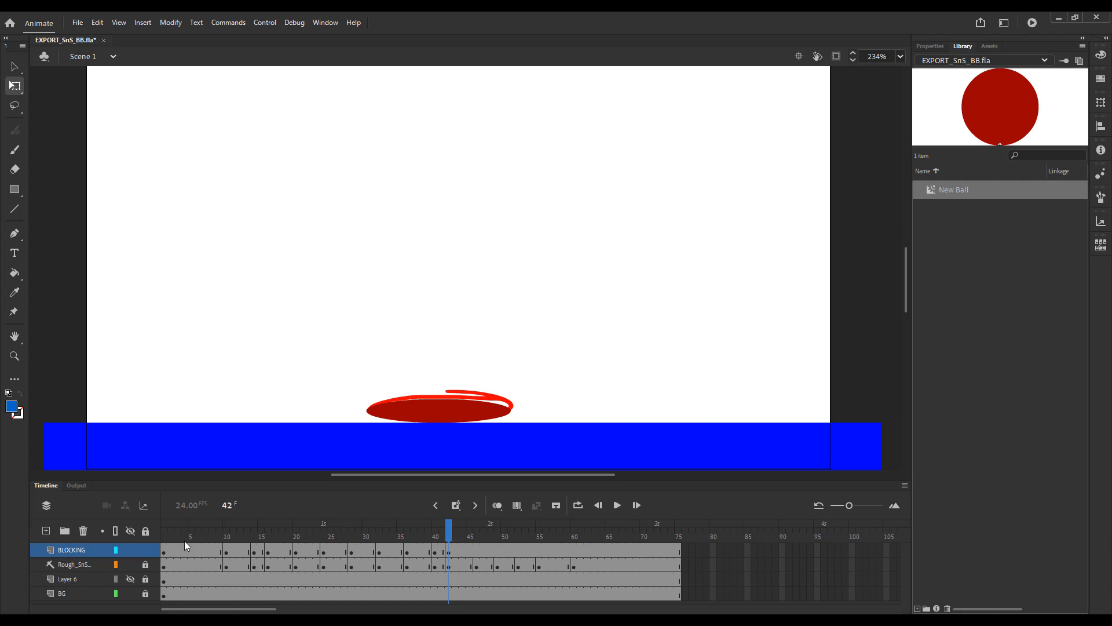
left_click(131, 550)
mouse_move(411, 536)
left_mouse_down()
mouse_move(305, 539)
mouse_move(414, 536)
left_mouse_up()
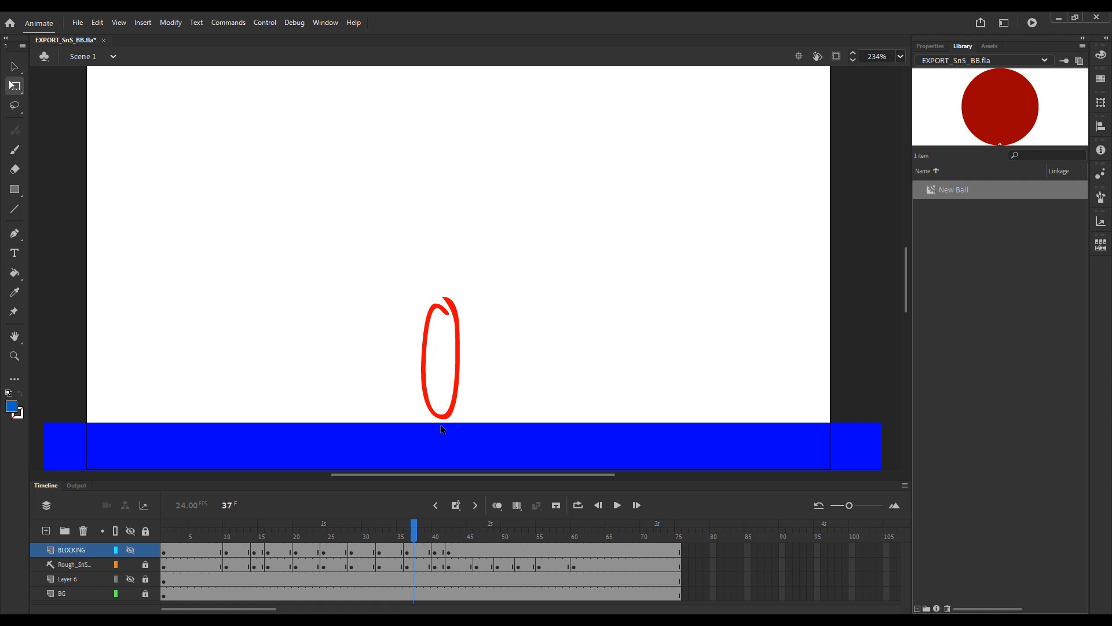
left_click(130, 549)
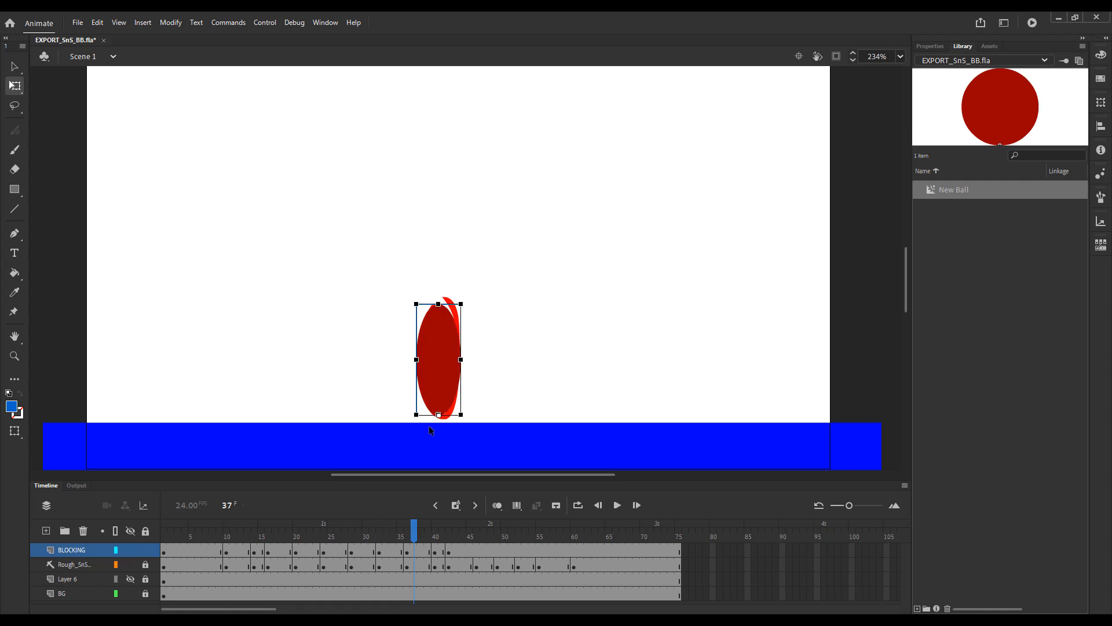
left_click(576, 375)
left_click(434, 354)
left_click(434, 533)
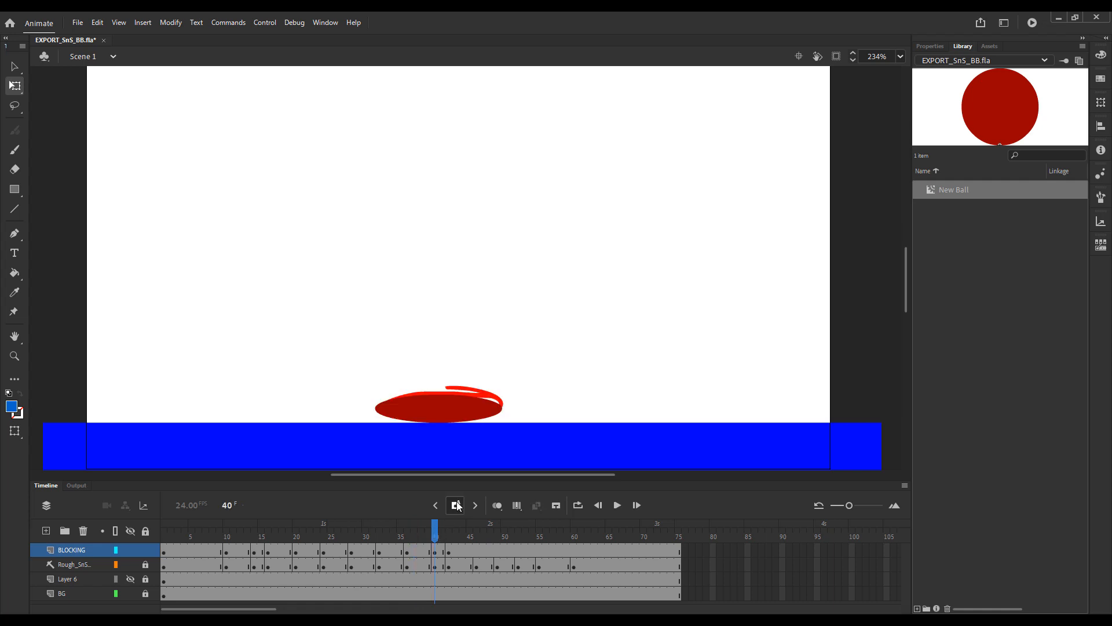
left_click(450, 531)
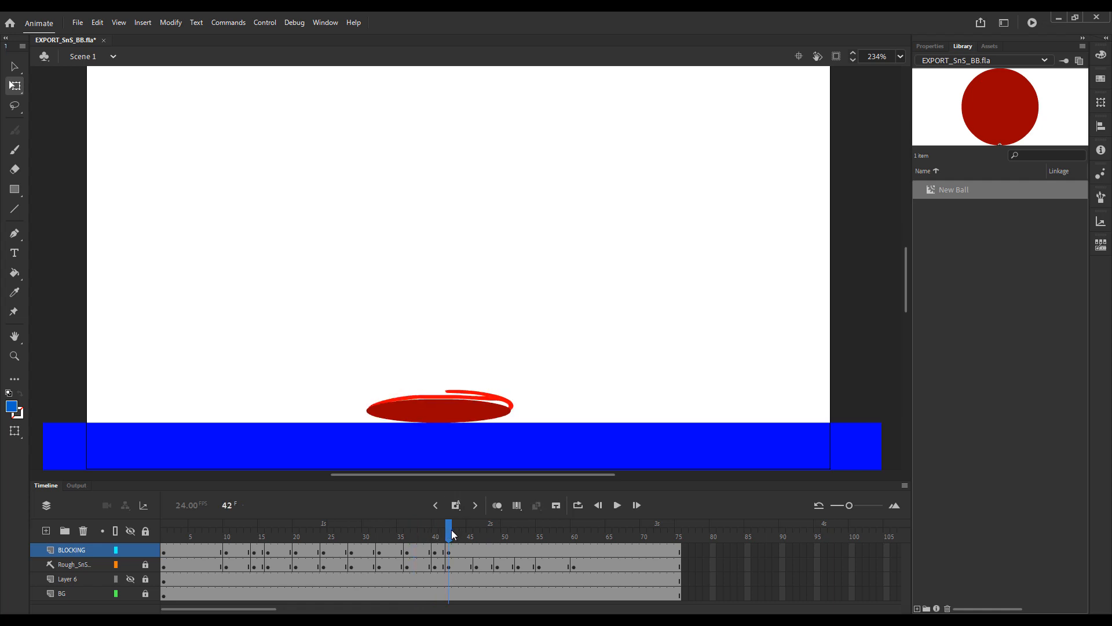
left_click_drag(450, 534, 117, 541)
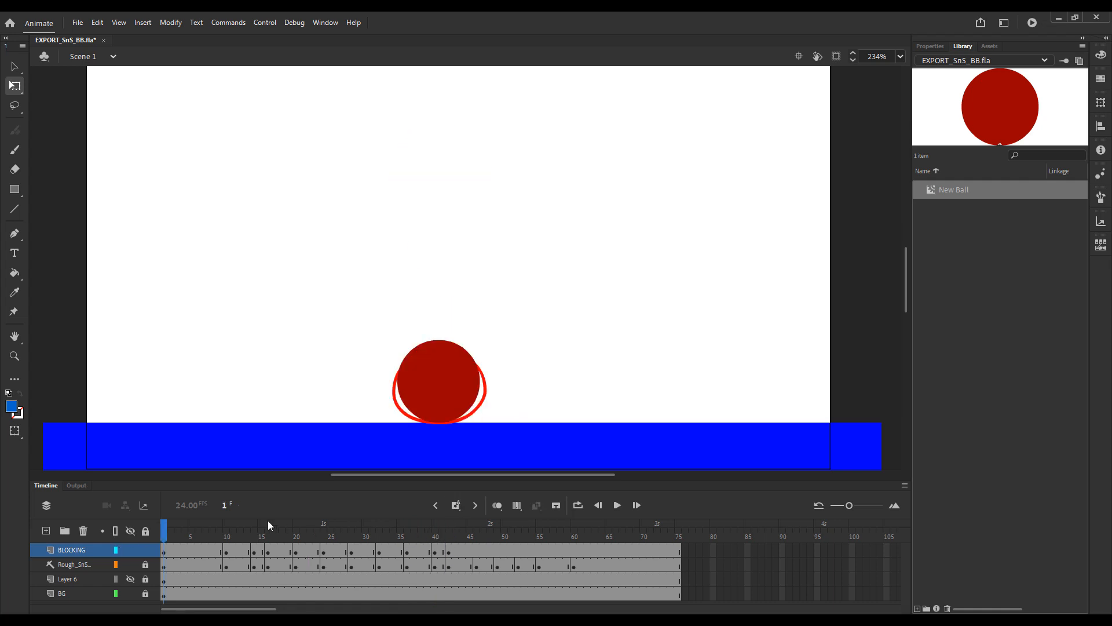
left_click(130, 549)
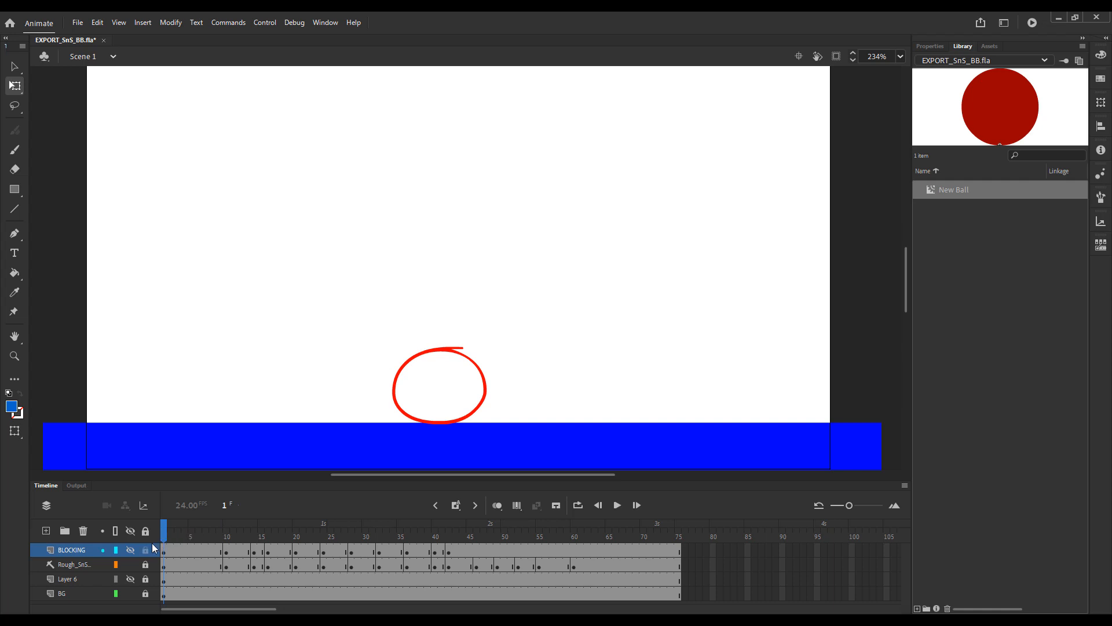
left_click(132, 549)
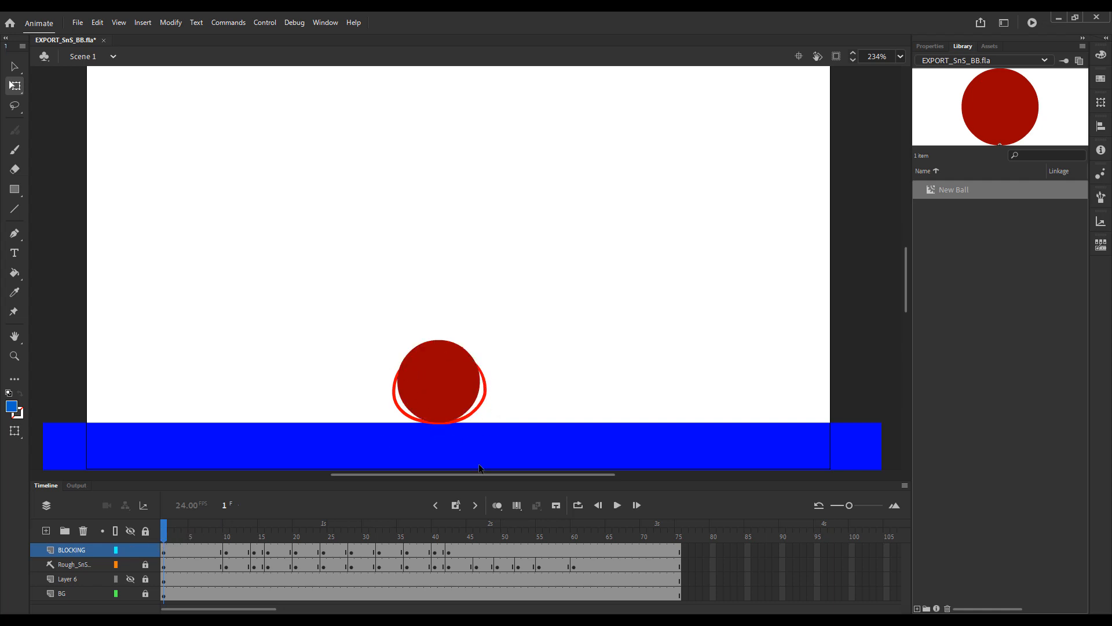
left_click(131, 550)
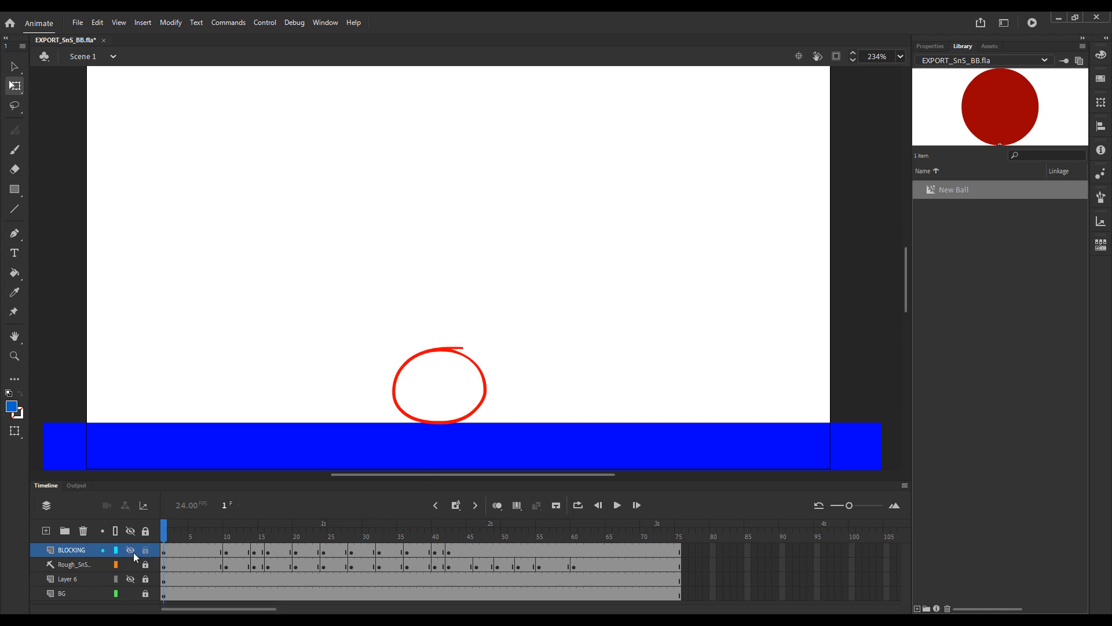
left_click(131, 549)
Add a keyframe at frame 46 on the BLOCKING layer and remove the ball's transform to restore its round shape.
left_click_drag(191, 532, 476, 545)
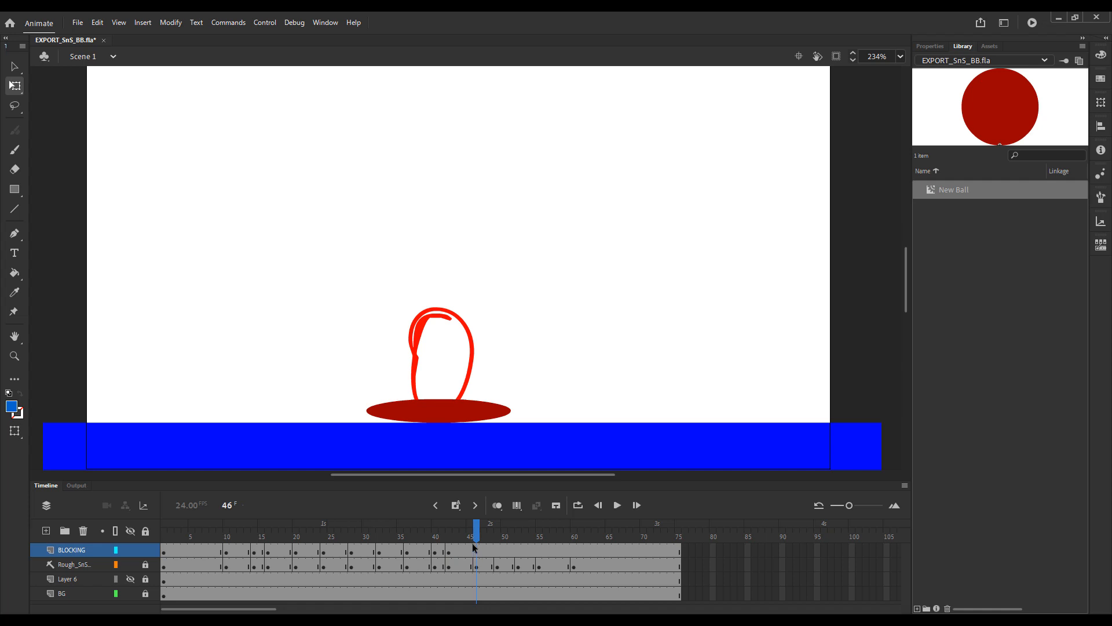
left_click(477, 552)
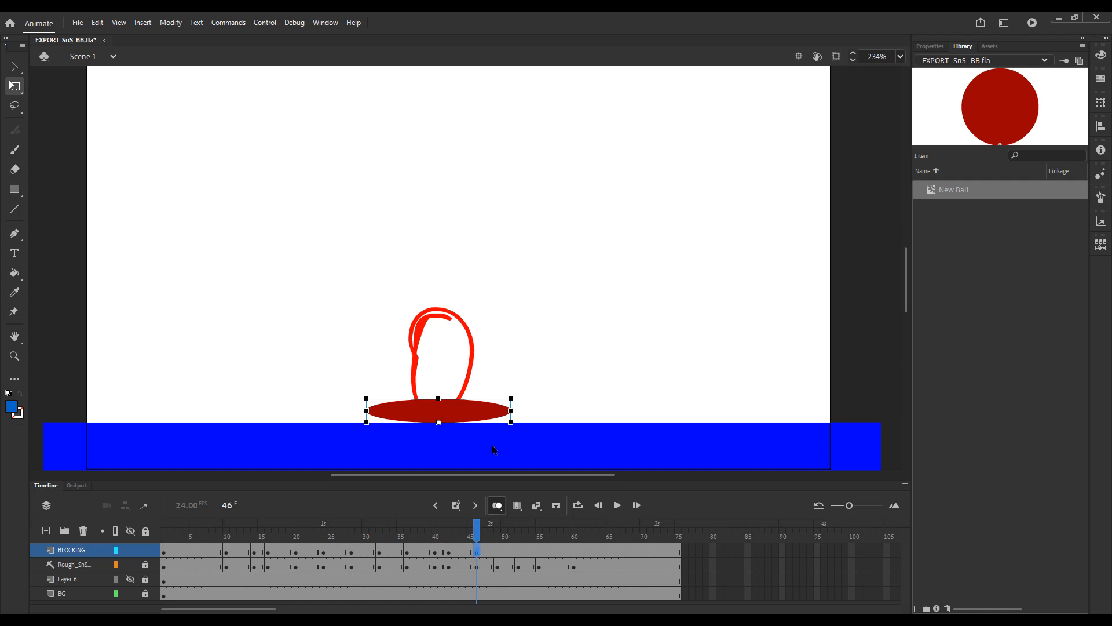
left_click(457, 415)
key("ctrl+shift+z")
left_click(526, 346)
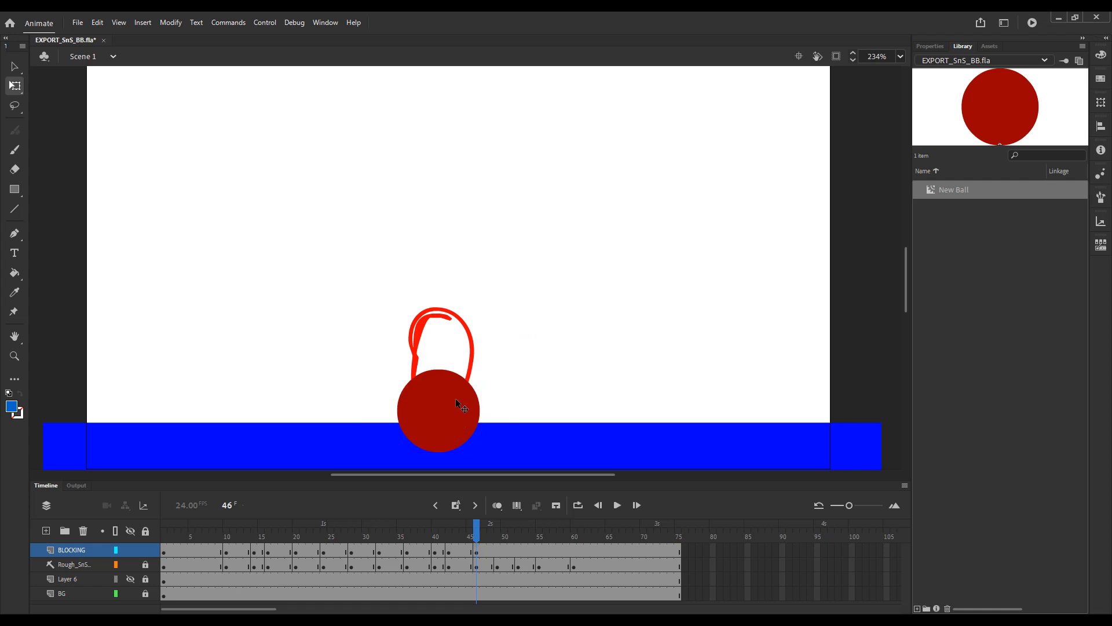
Move the ball at frame 46 up onto the rough outline and stretch it taller and narrower.
left_click(456, 398)
left_click_drag(451, 419, 452, 367)
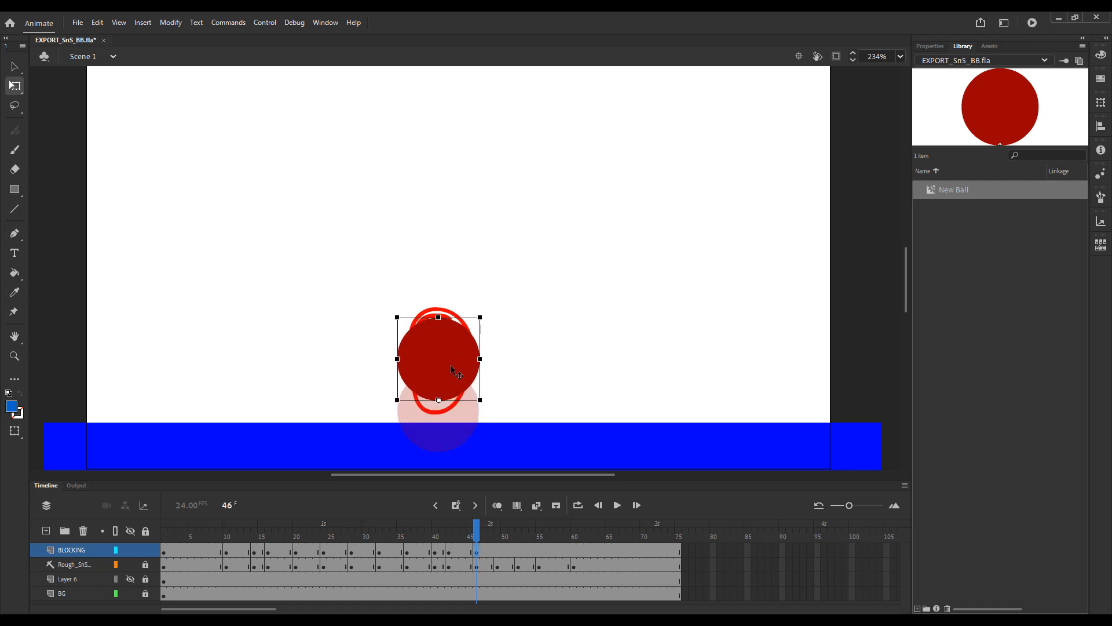
left_click_drag(438, 317, 439, 301)
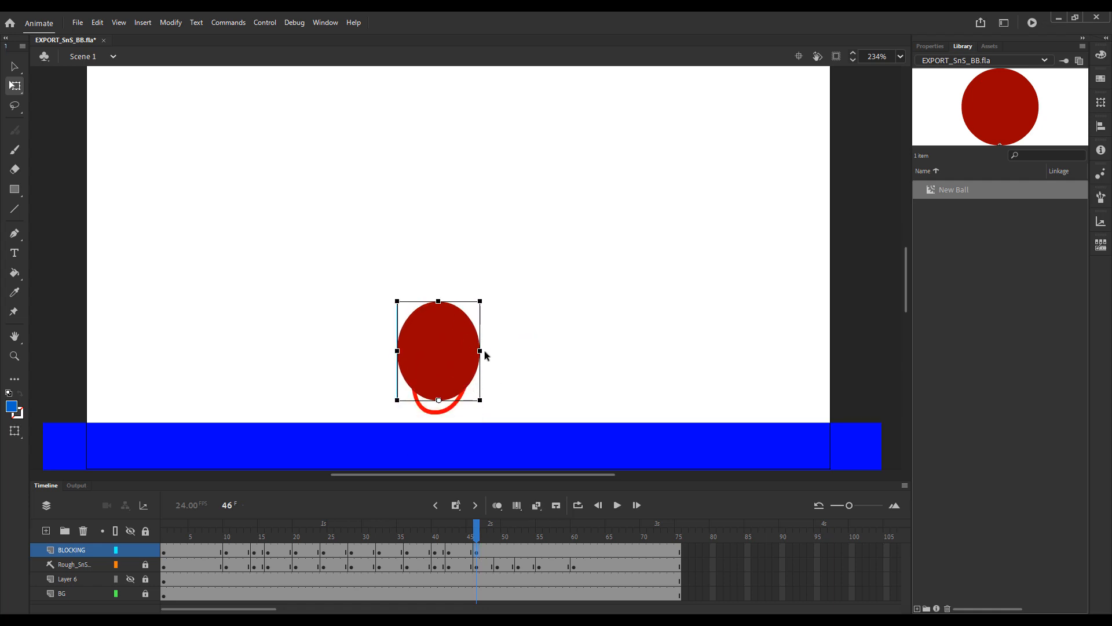
left_click_drag(480, 351, 454, 351)
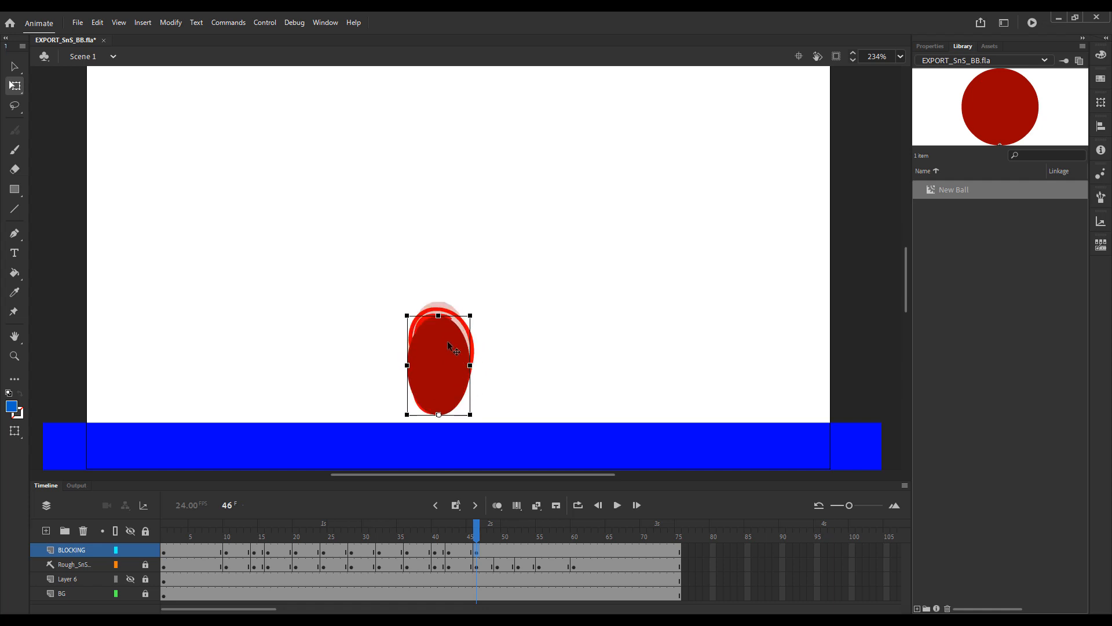
Compare the stretched ball at frame 46 with the squashed ball at frame 42.
left_click(527, 337)
key("alt+comma")
key("alt+period")
key("alt+comma")
key("alt+period")
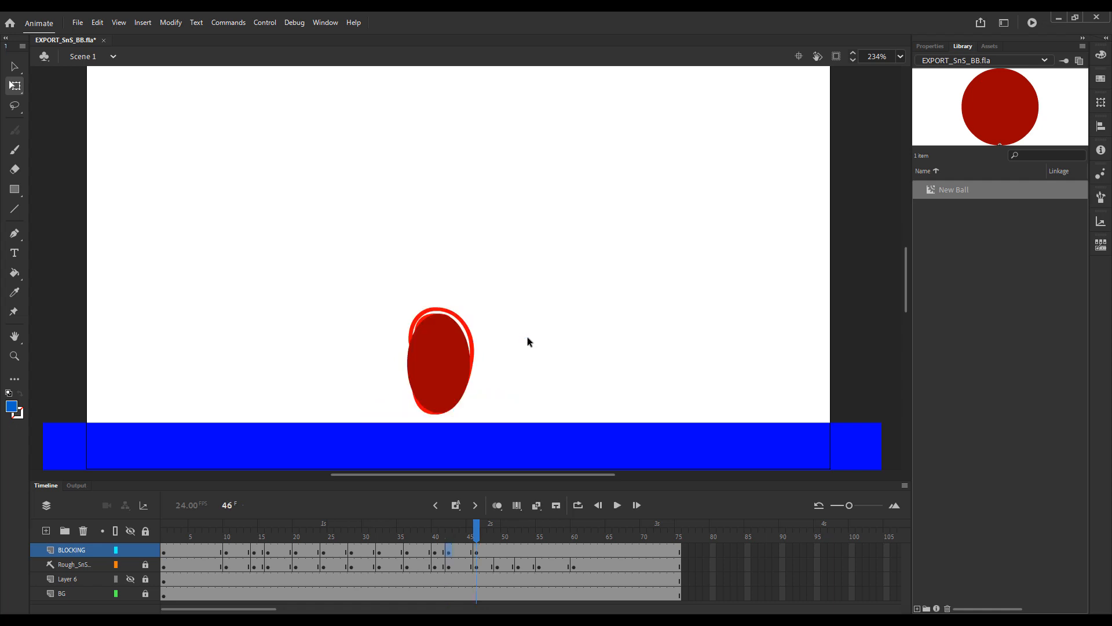
key("alt+comma")
key("alt+period")
key("alt+comma")
key("alt+period")
key("alt+comma")
key("alt+period")
Add a keyframe at frame 49 on the BLOCKING layer, restore the ball's round shape and move it up onto the rough outline.
left_click(497, 552)
left_click(533, 352)
left_click(446, 361)
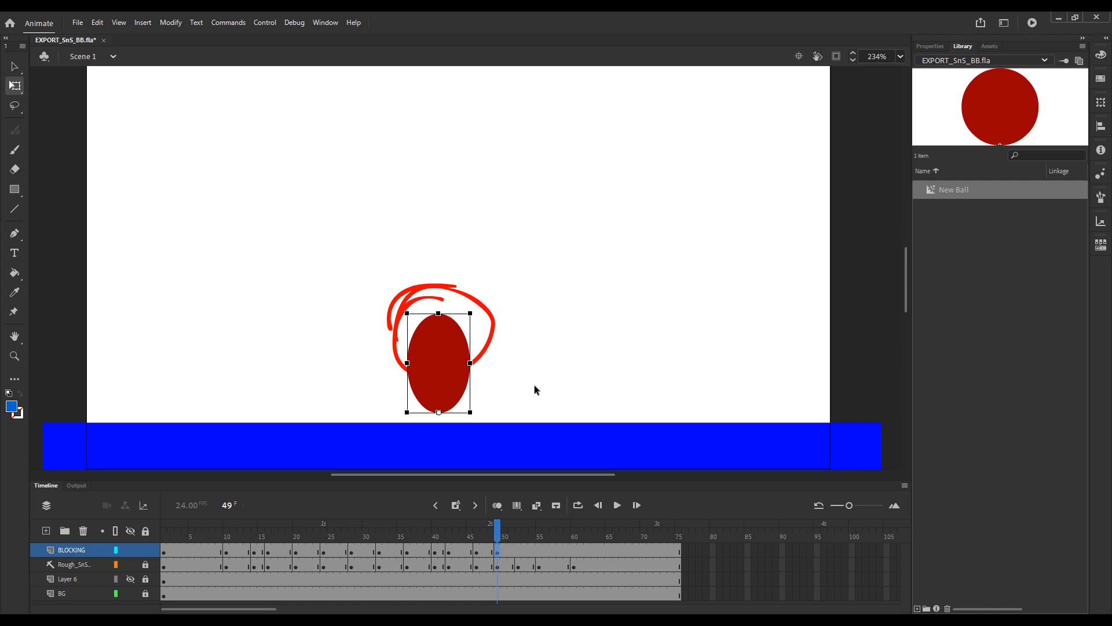
key("ctrl+shift+z")
left_click_drag(456, 348, 455, 314)
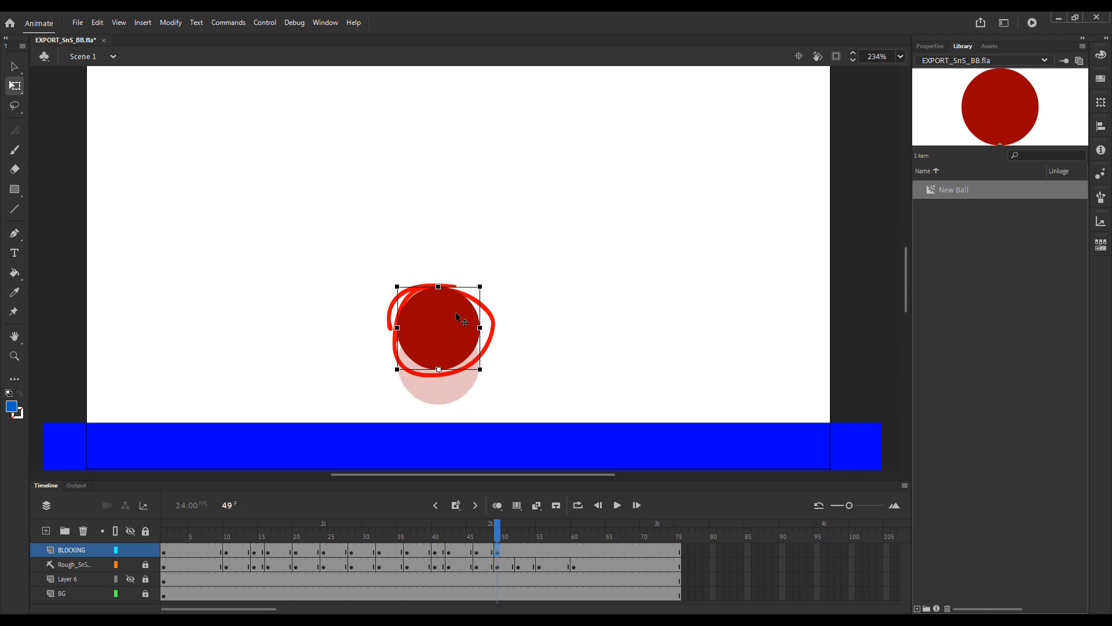
Nudge the ball at frame 49 slightly upward within the rough outline, comparing it with the frame 46 keyframe.
left_click(570, 313)
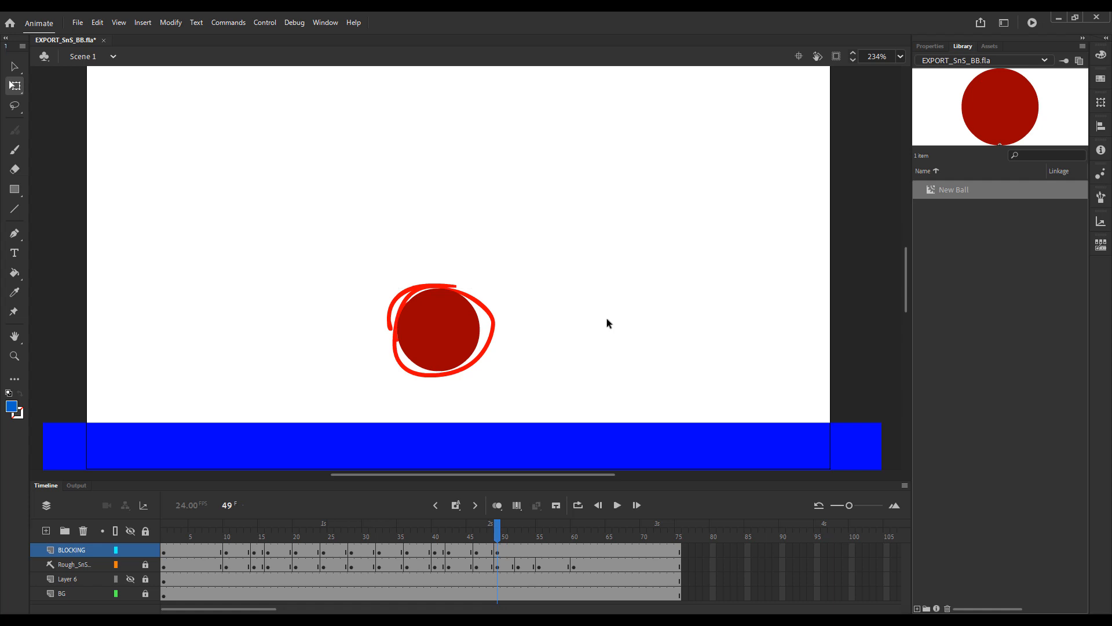
key("alt+")
key("alt+.")
key("alt+")
key("alt+.")
left_click(457, 336)
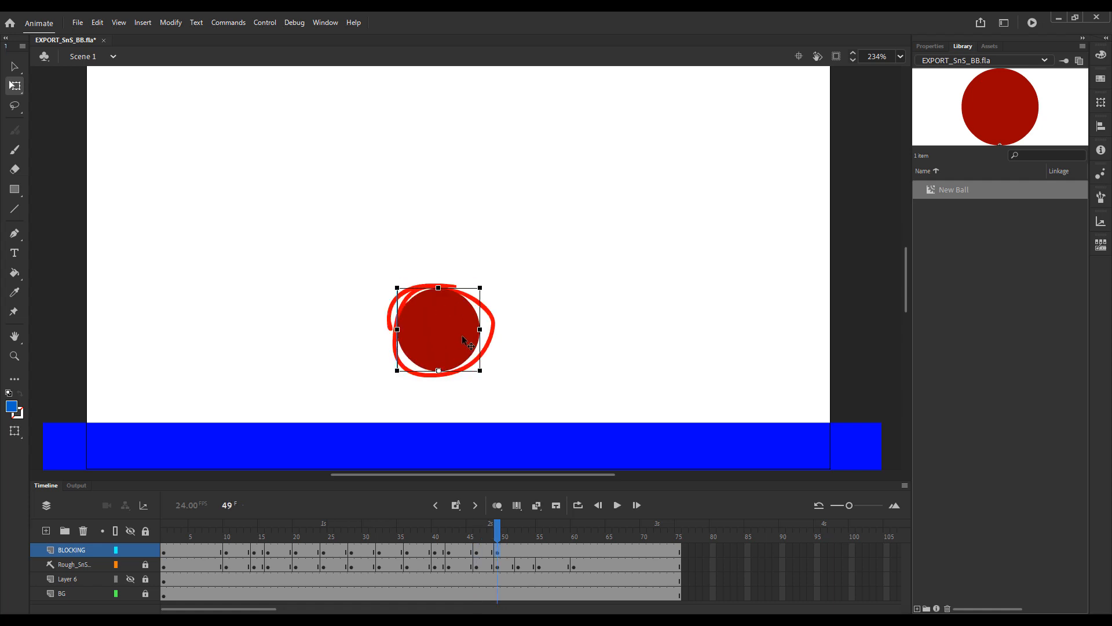
key("Up")
key("Up")
key("Up")
key("Up")
key("Up")
left_click(611, 297)
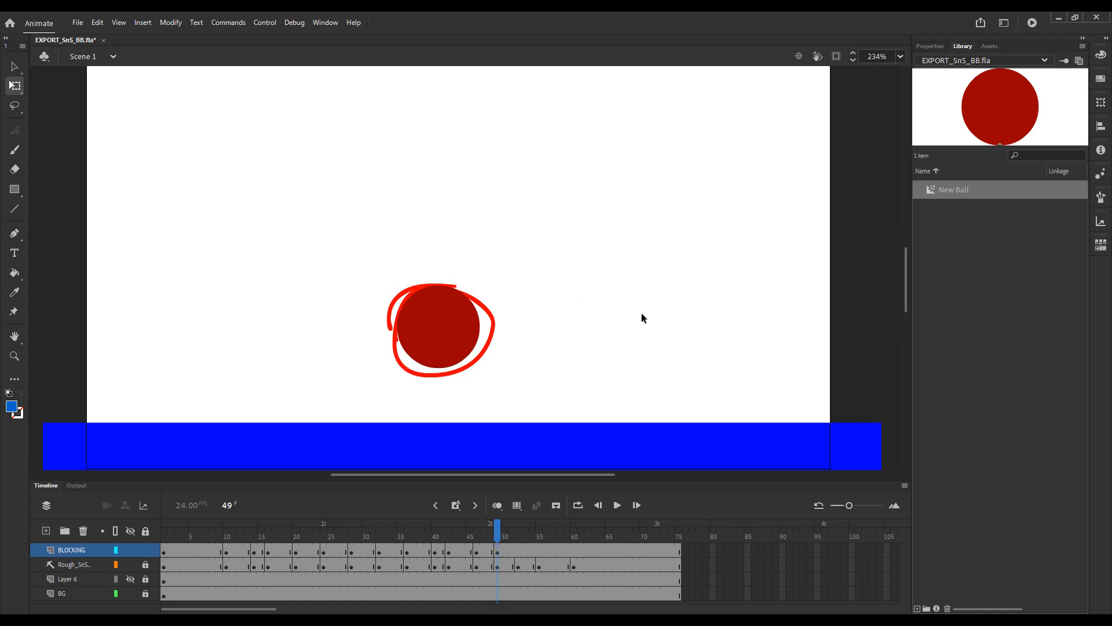
key("alt+")
key("alt+.")
key("alt+")
key("alt+.")
Copy the stretched-ball keyframe at frame 46 on the BLOCKING layer and paste it at frame 52.
left_click(520, 550)
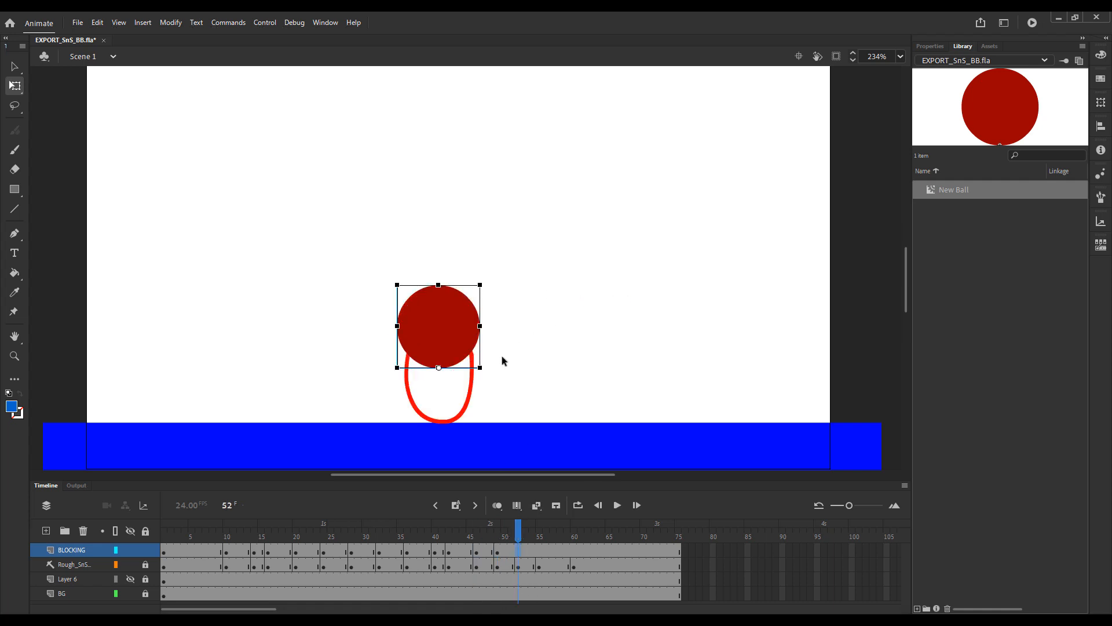
left_click(477, 550)
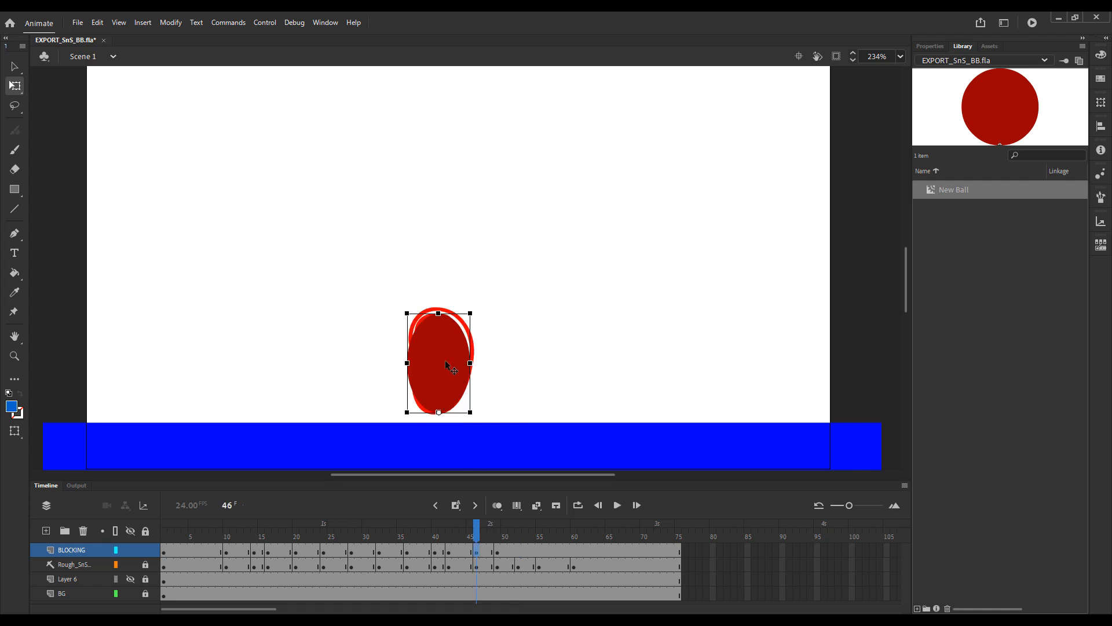
right_click(476, 551)
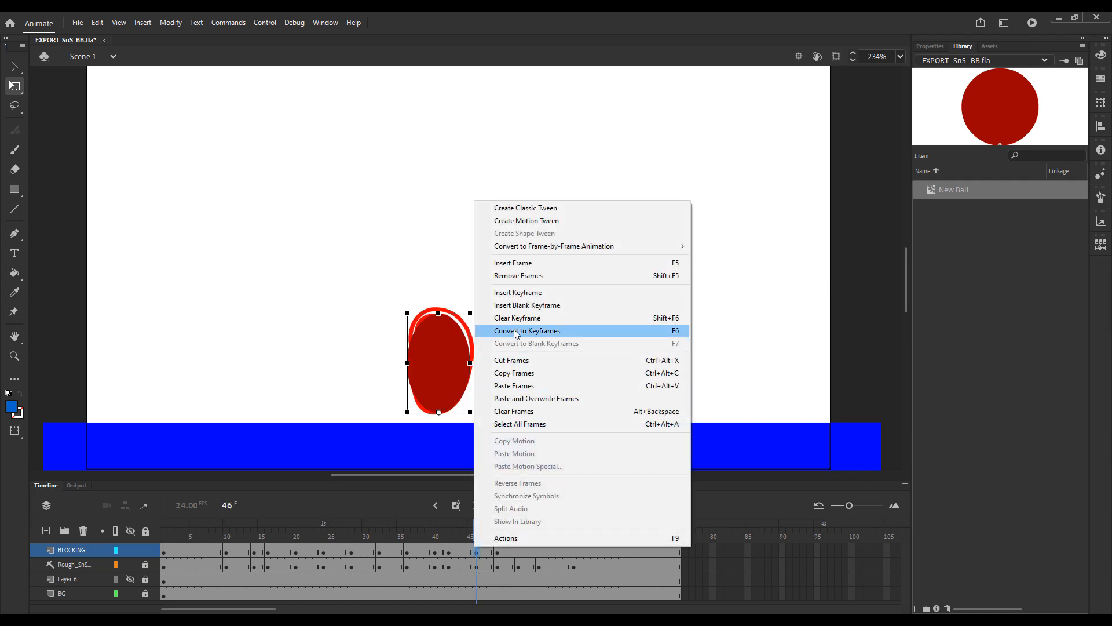
left_click(508, 372)
left_click(518, 549)
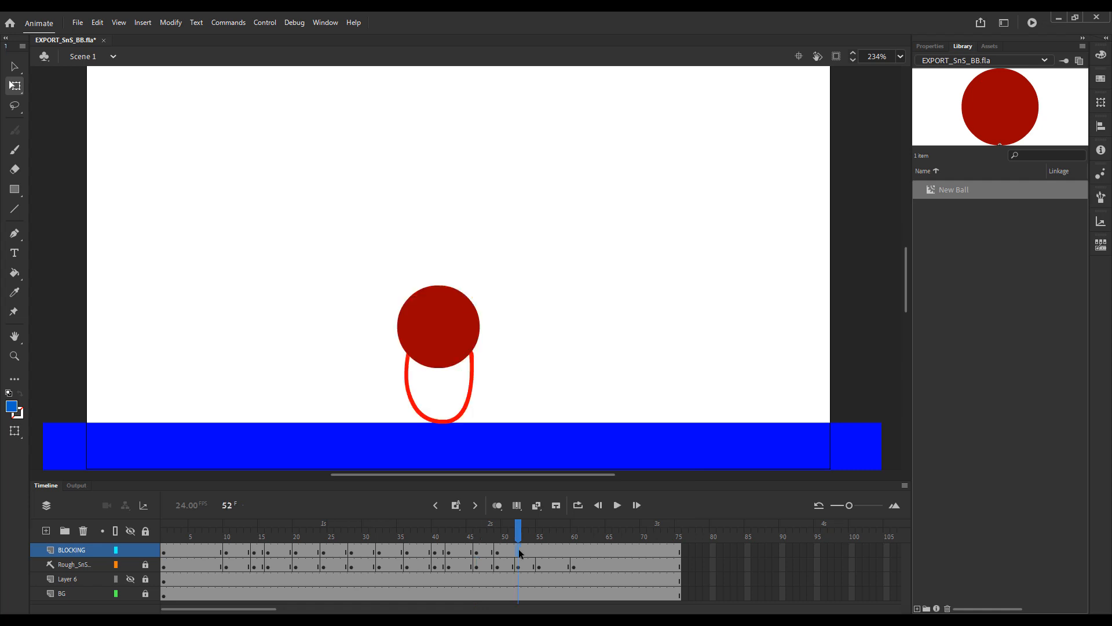
right_click(518, 549)
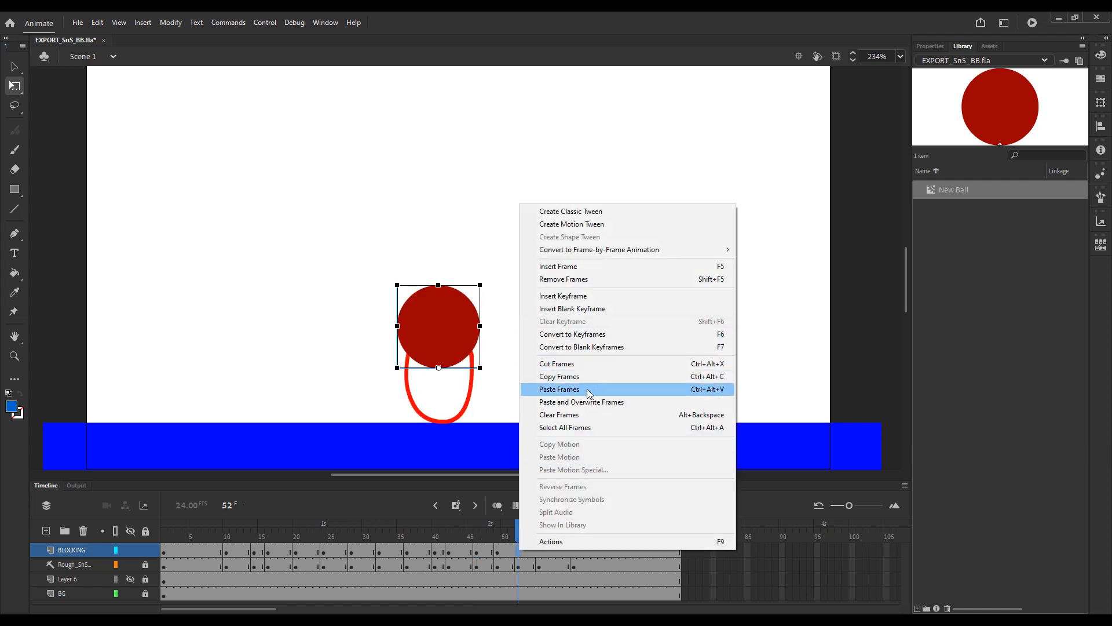
left_click(588, 393)
left_click(478, 360)
left_click(441, 378)
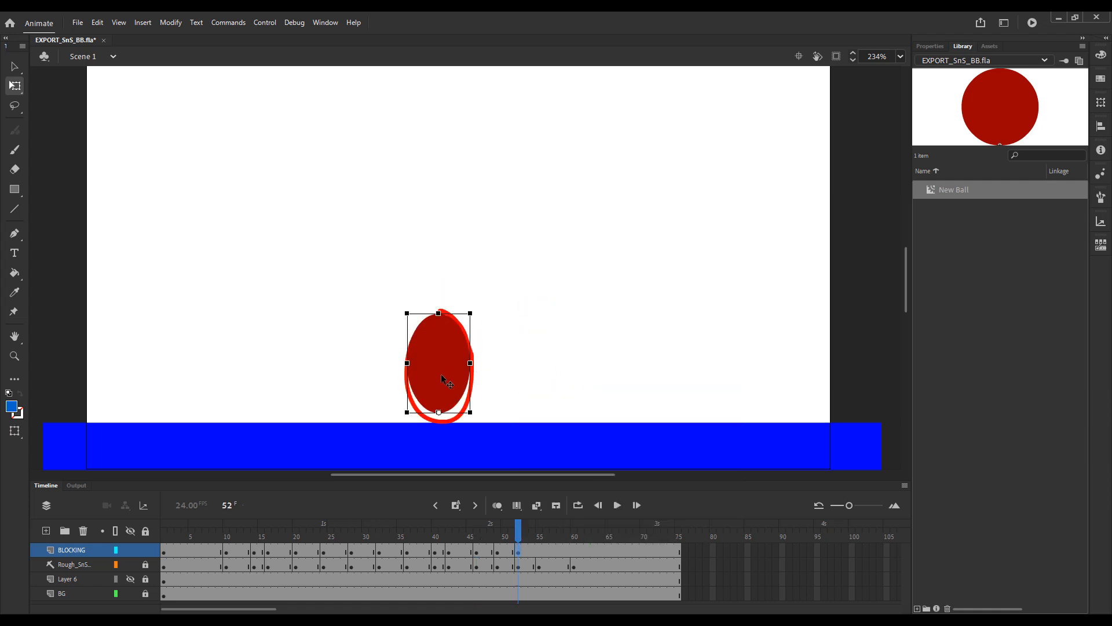
Step back and forth through frames 46, 49 and 52 to compare the ball's position and shape with the rough sketch.
key("comma")
key("period")
left_click(487, 383)
key("comma")
key("comma")
key("comma")
key("comma")
key("comma")
key("comma")
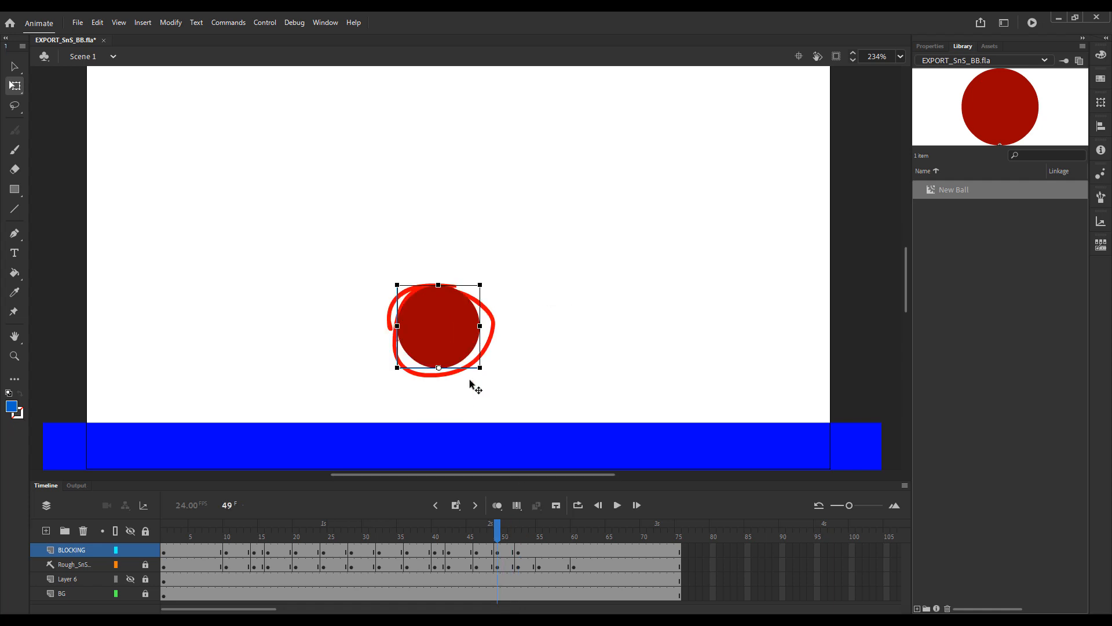
key("comma")
key("period")
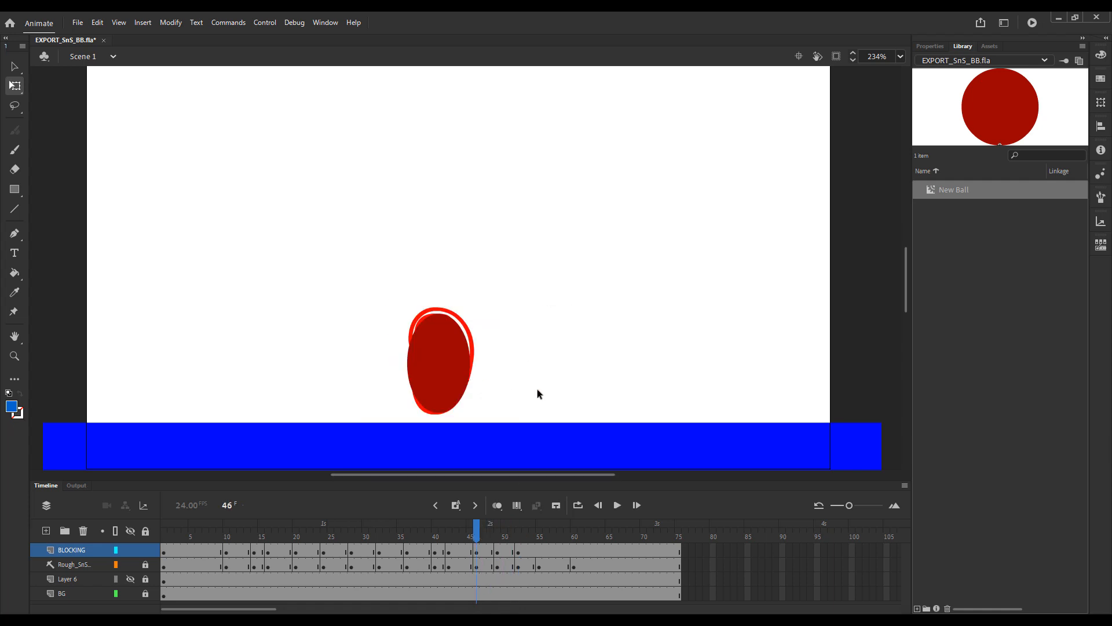
key("period")
key("period")
key("period")
key("period")
key("period")
key("period")
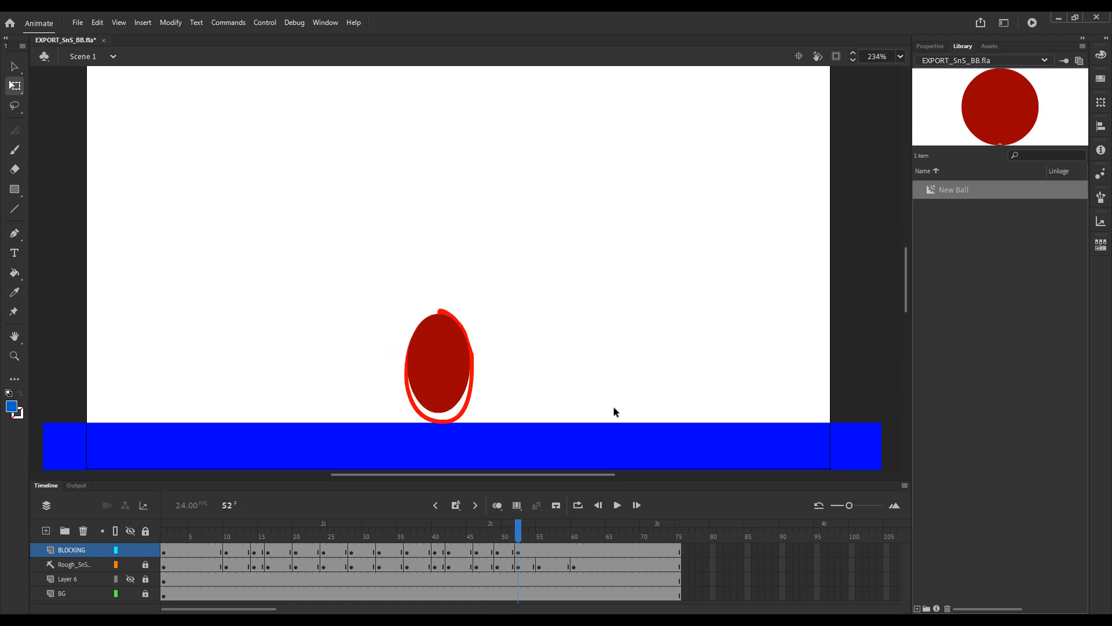
left_click(457, 349)
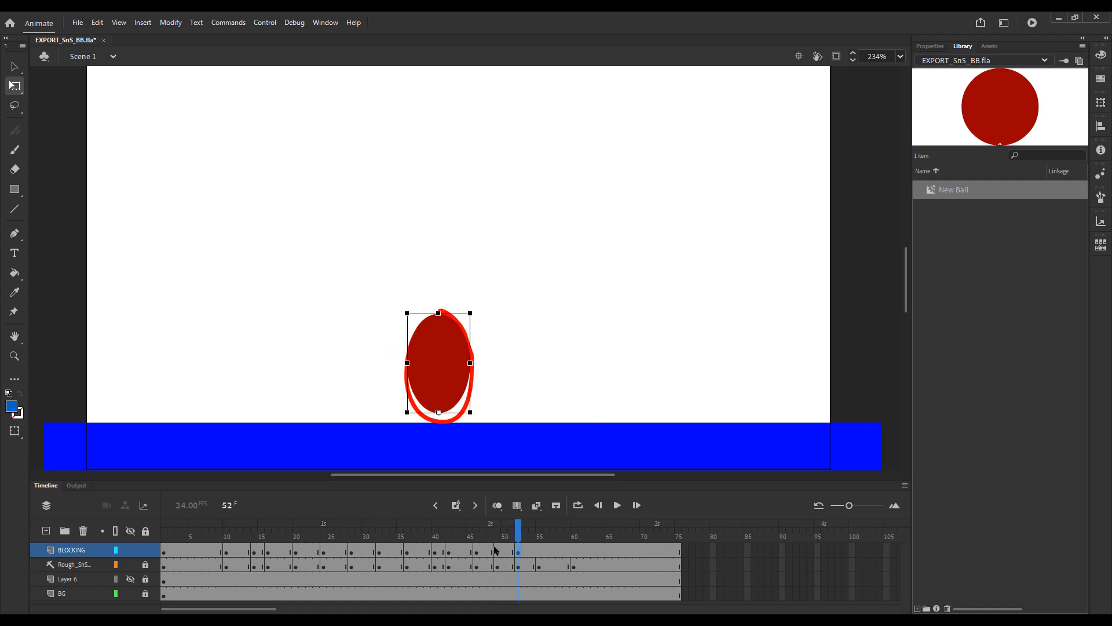
key("comma")
key("comma")
key("comma")
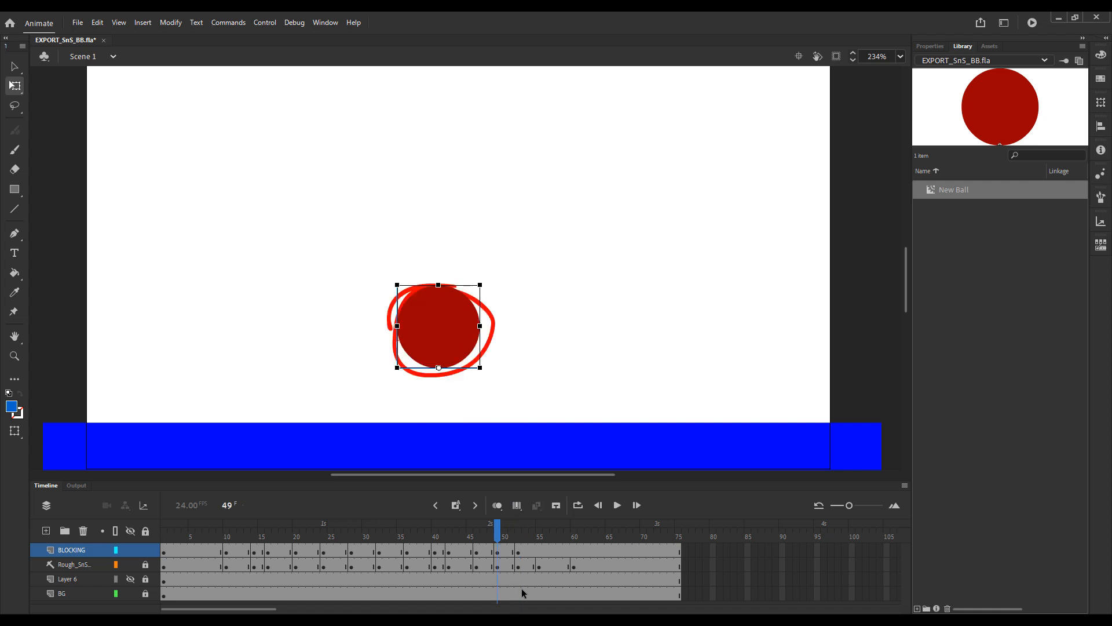
key("period")
key("period")
key("period")
Nudge the stretched ball at frame 52 upward, slightly above its rough outline.
left_click(437, 367)
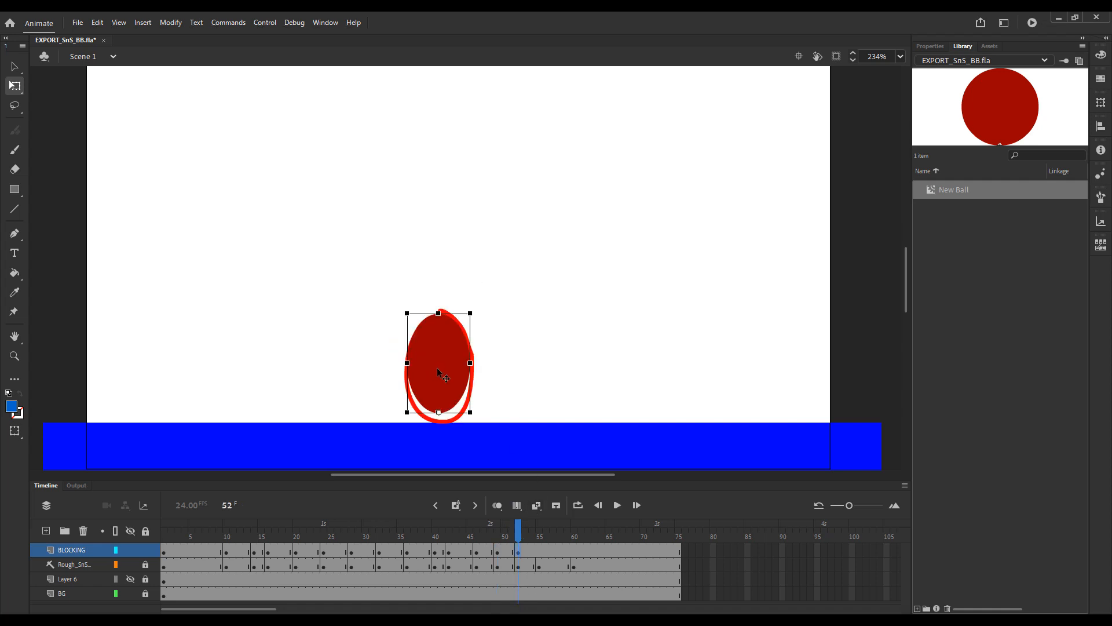
key("Up")
key("Up")
key("Up")
key("Up")
key("Up")
key("Up")
key("Up")
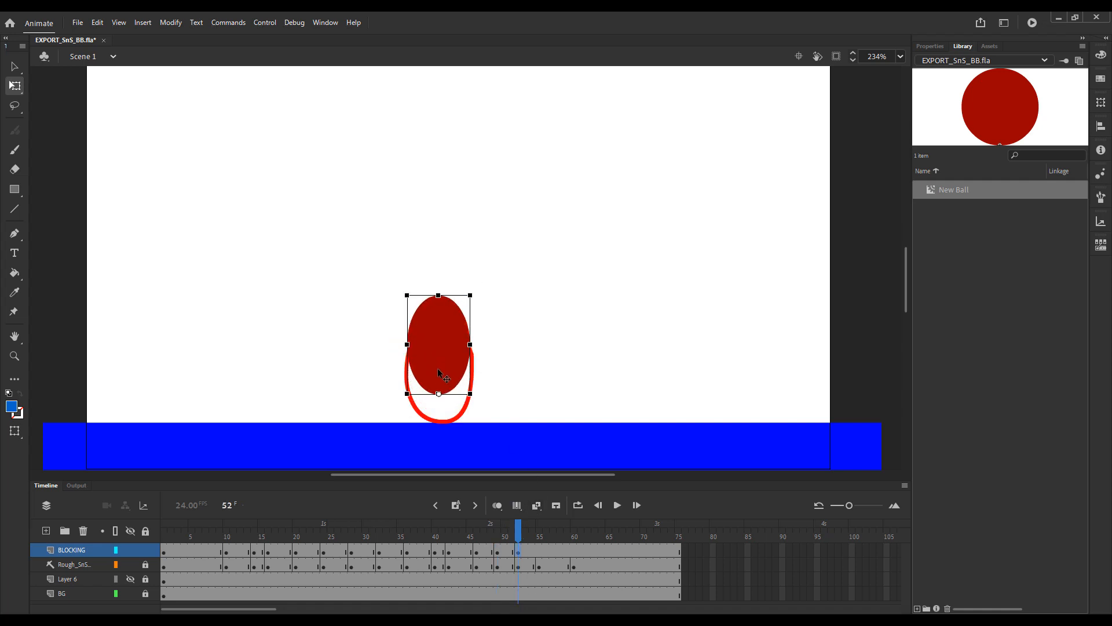
key("Up")
left_click(510, 342)
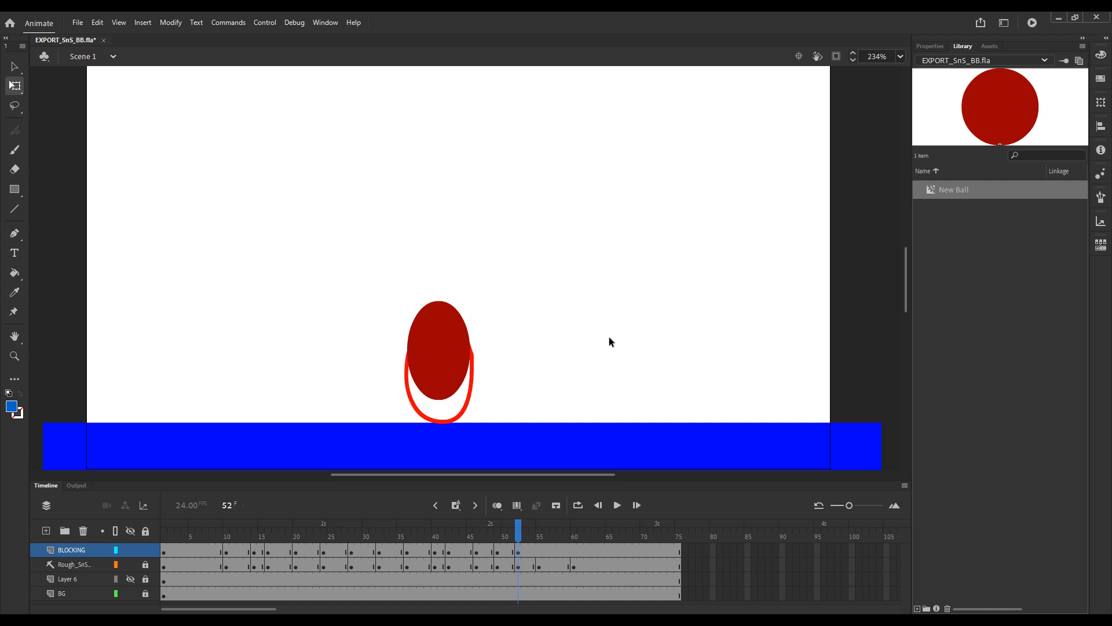
Compare the raised ball at frame 52 with the round ball at frame 49.
key("comma")
key("comma")
key("comma")
left_click(480, 320)
key("alt+comma")
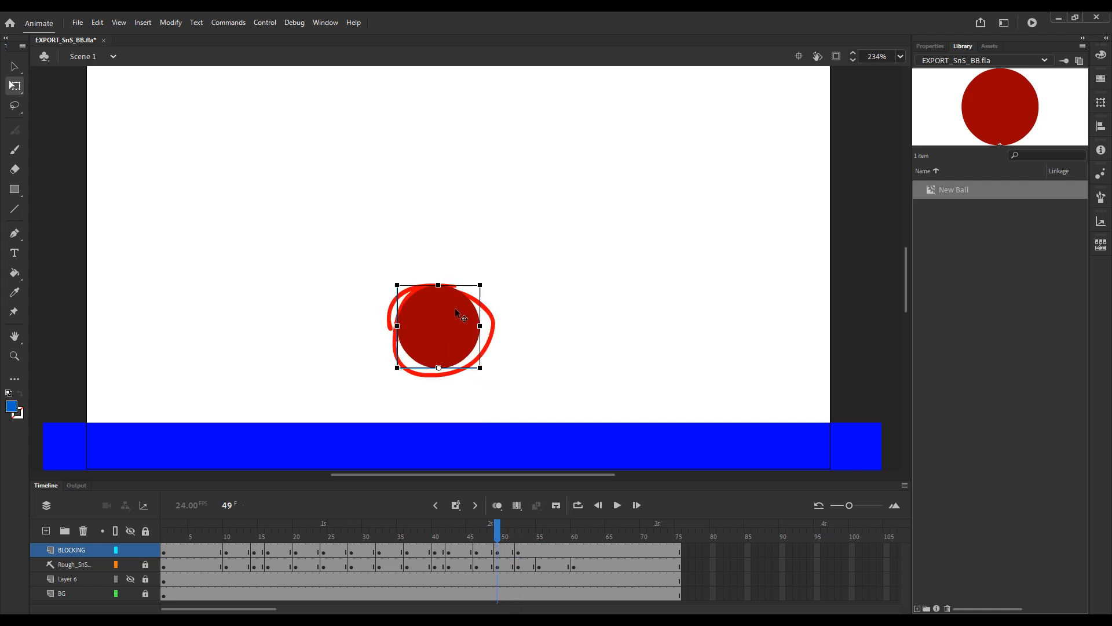
key("alt+period")
key("alt+comma")
key("alt+period")
key("alt+comma")
key("alt+period")
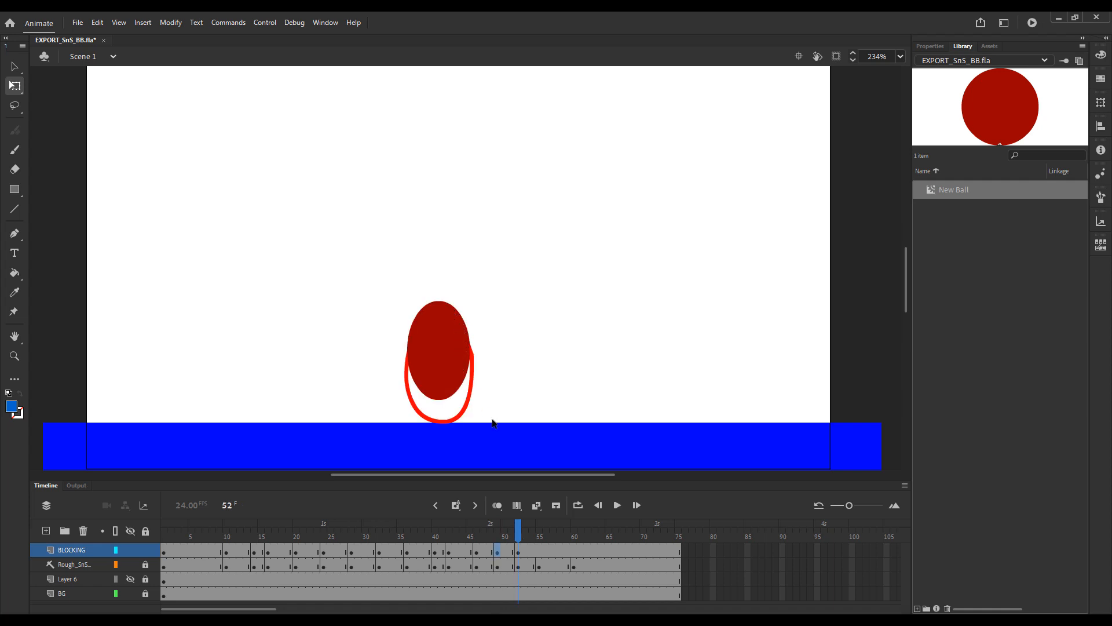
Add a keyframe at frame 55 on the BLOCKING layer and replace it with a copy of the squashed ball from frame 40.
left_click(539, 549)
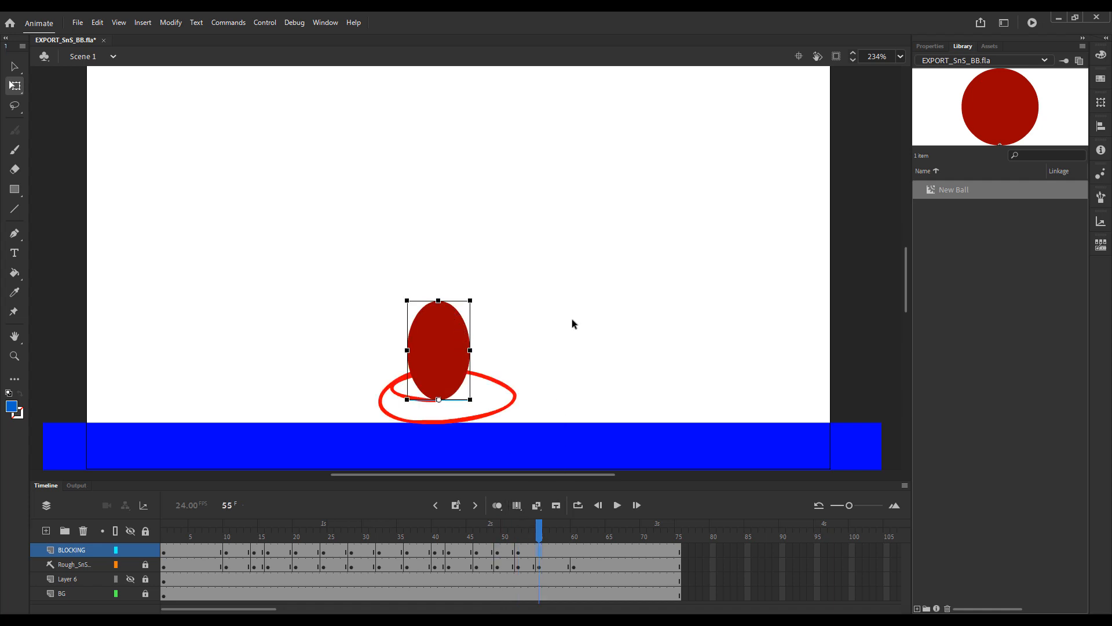
left_click(574, 554)
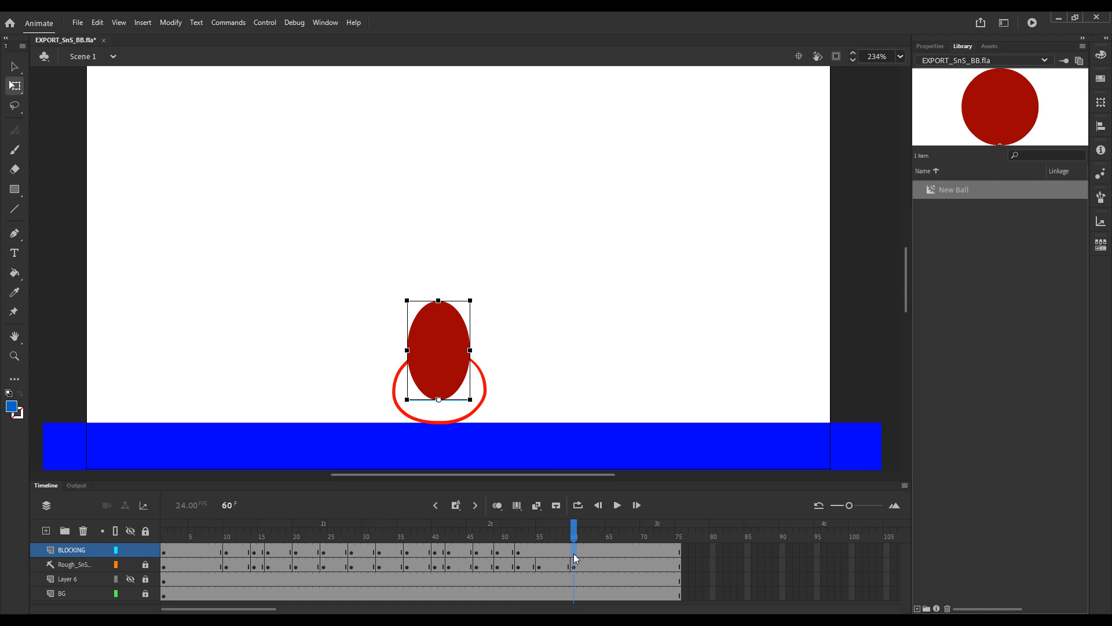
left_click(537, 553)
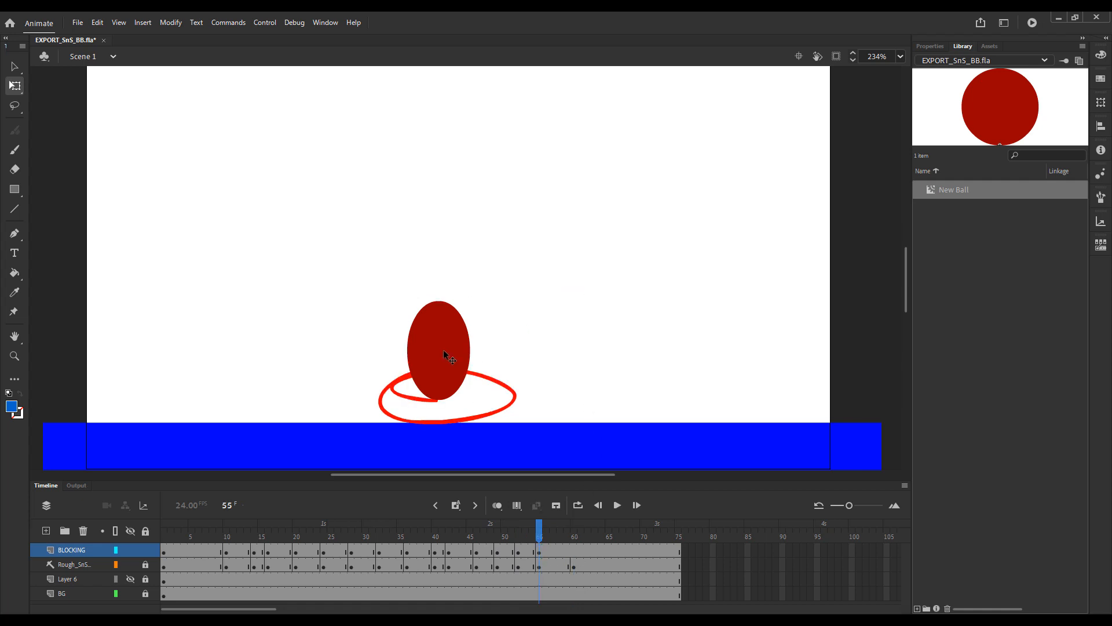
left_click(436, 553)
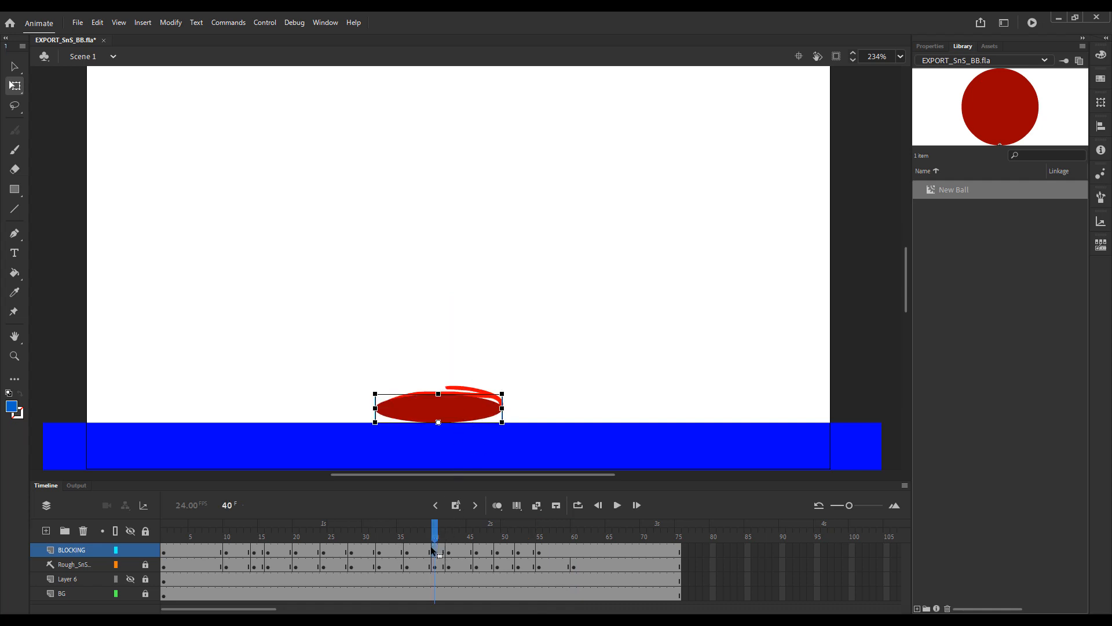
right_click(433, 548)
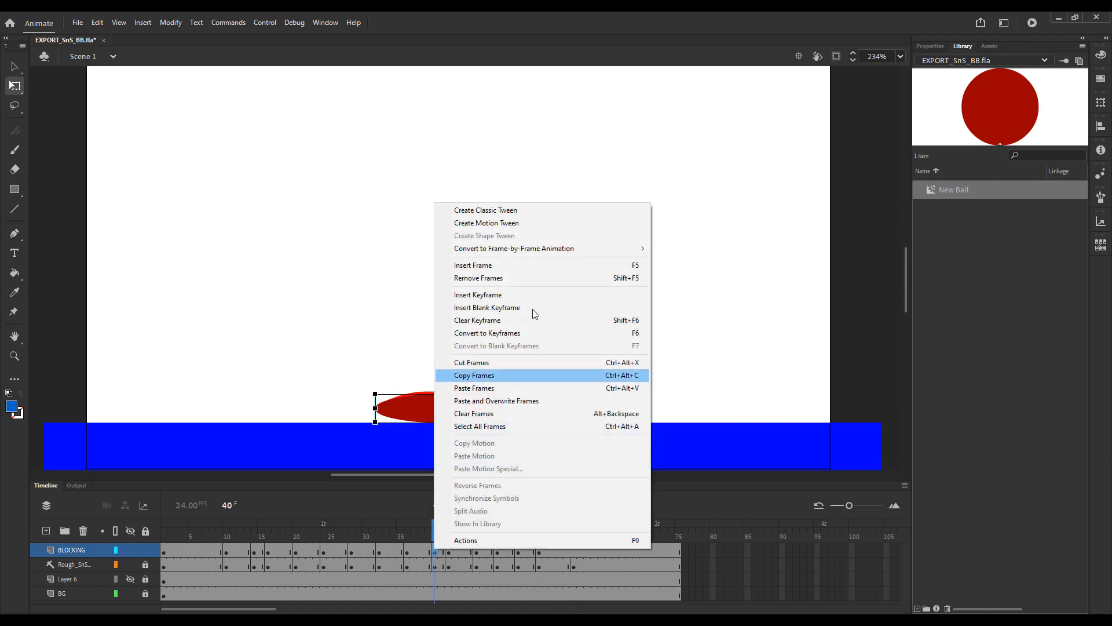
left_click(517, 376)
left_click(540, 552)
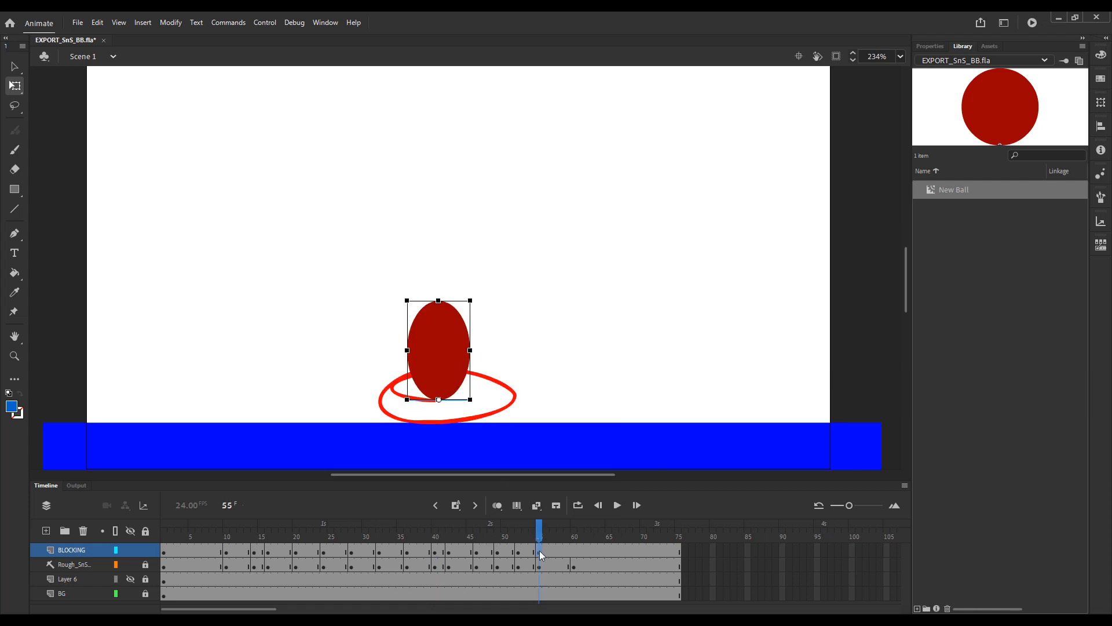
right_click(539, 551)
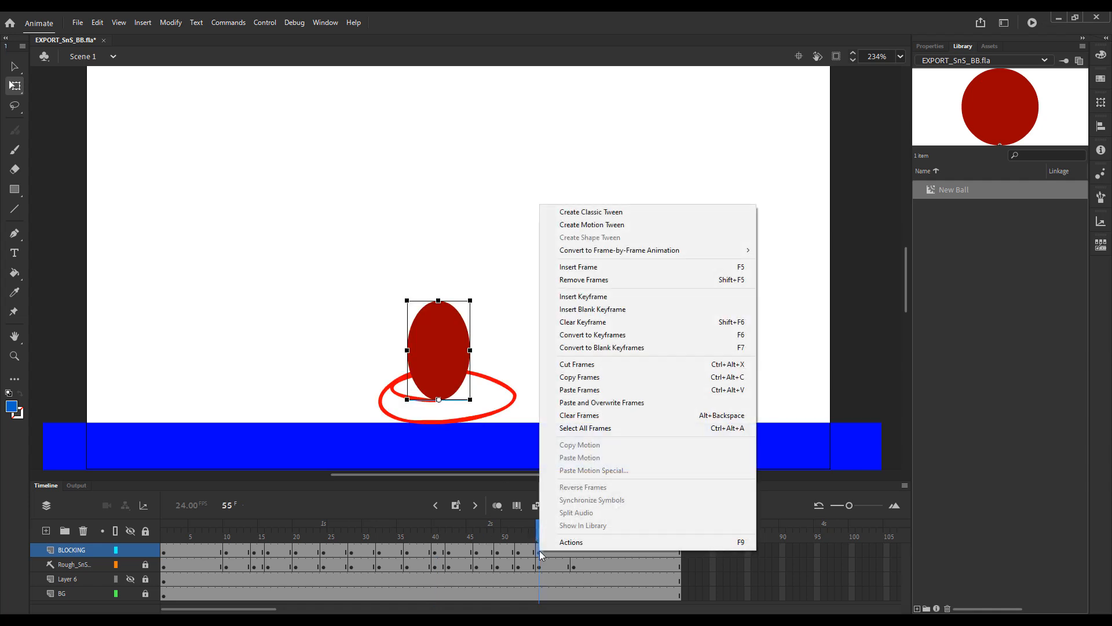
left_click(595, 390)
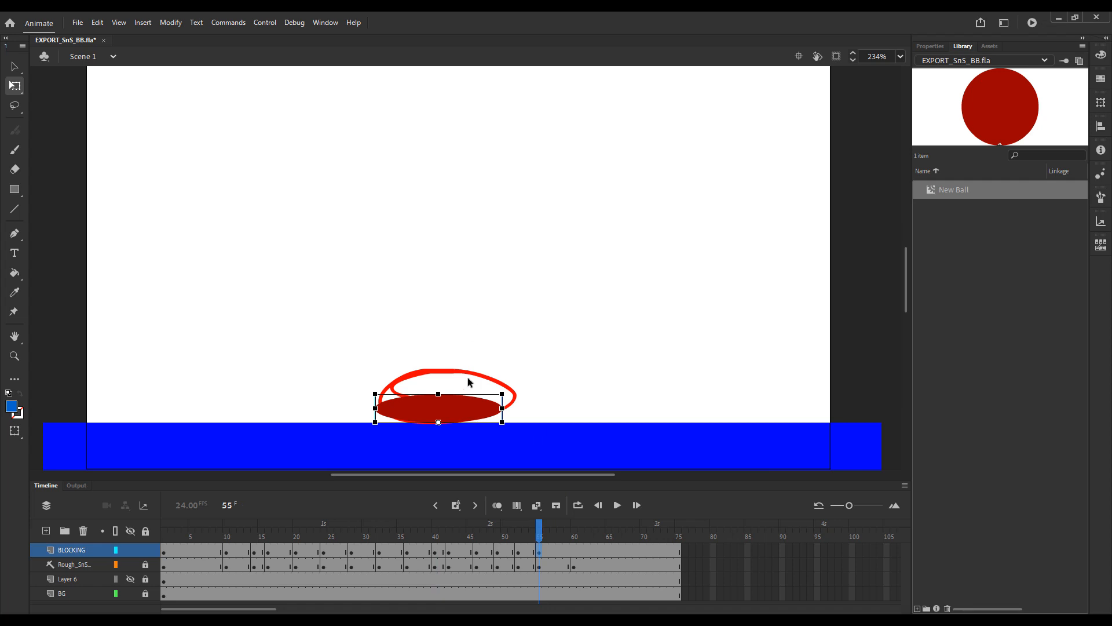
Make the squashed ball at frame 55 taller and narrower, keeping its base on the ground.
left_click_drag(438, 394, 443, 378)
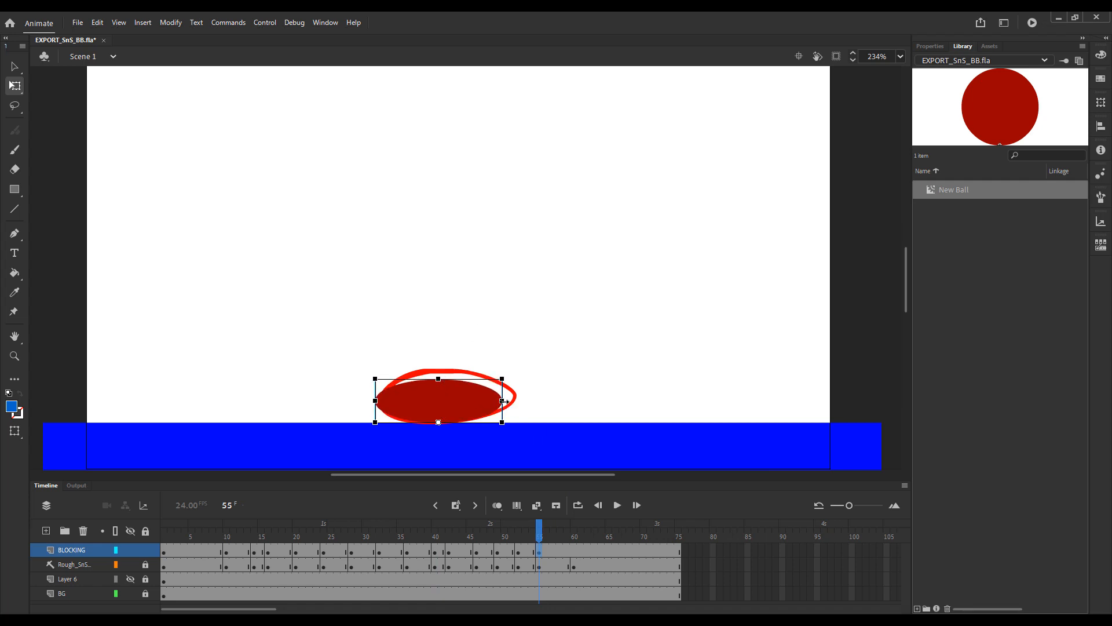
left_click_drag(502, 400, 496, 403)
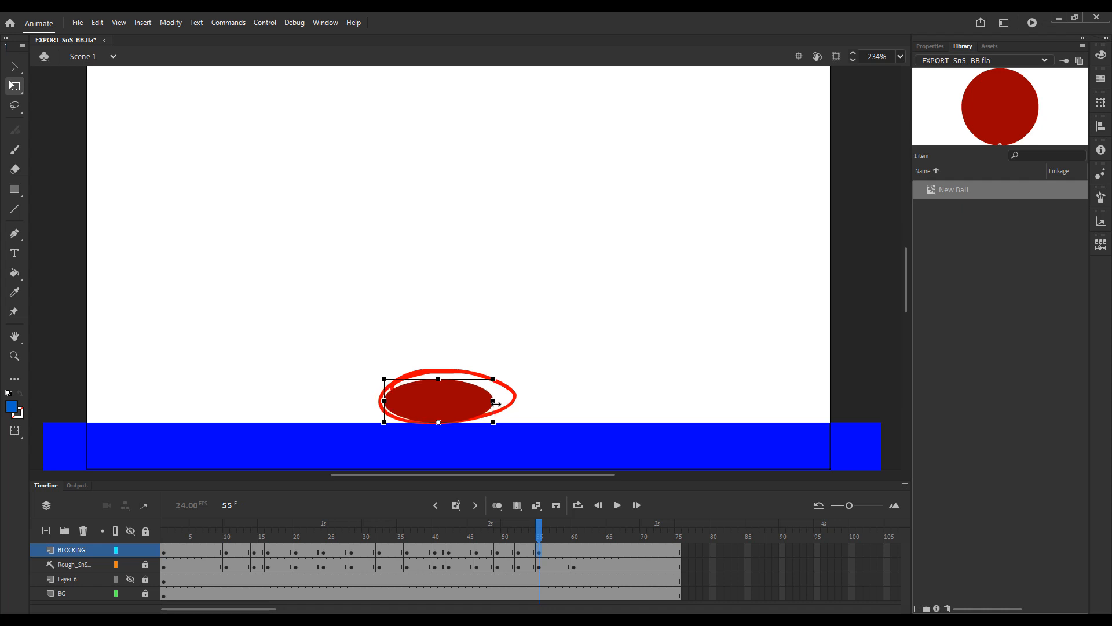
left_click(605, 325)
Flip between the keyframes at frames 52 and 55 to compare the stretched and squashed balls.
key("alt+comma")
key("alt+period")
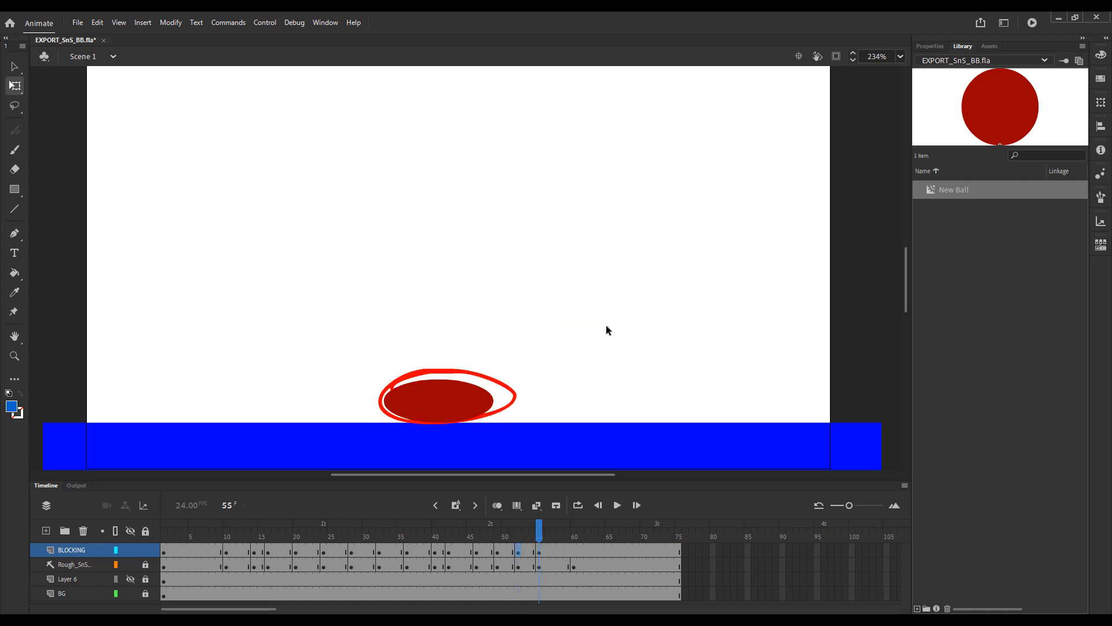
key("alt+comma")
key("alt+period")
key("alt+comma")
key("alt+period")
key("alt+comma")
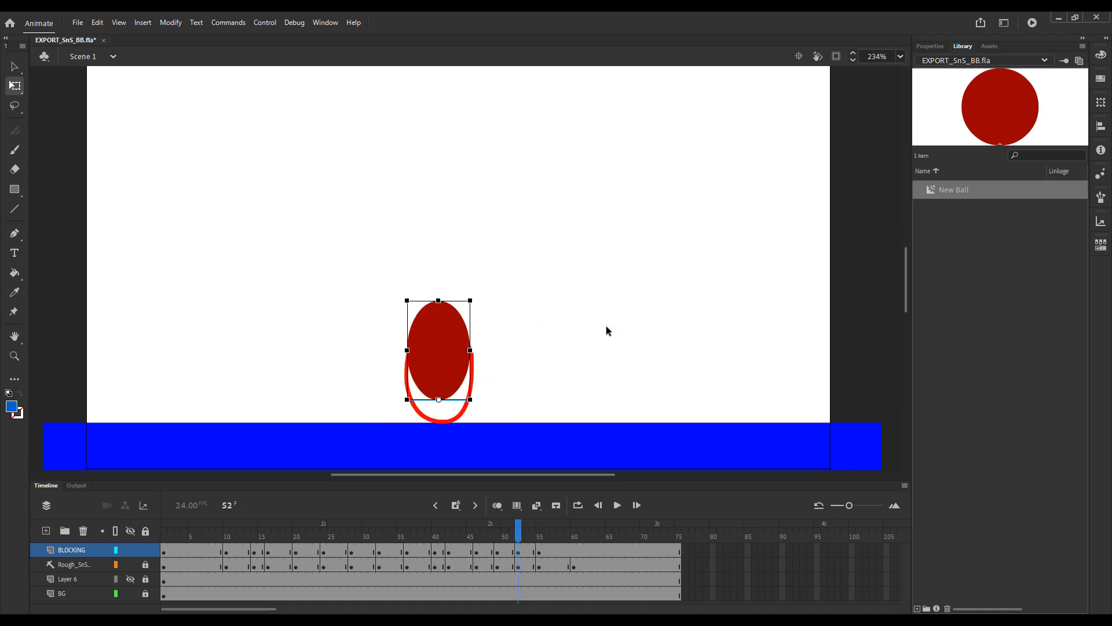
key("alt+period")
Add a keyframe at frame 60 on the BLOCKING layer, restore the ball's round shape and rest it on the ground.
left_click(571, 549)
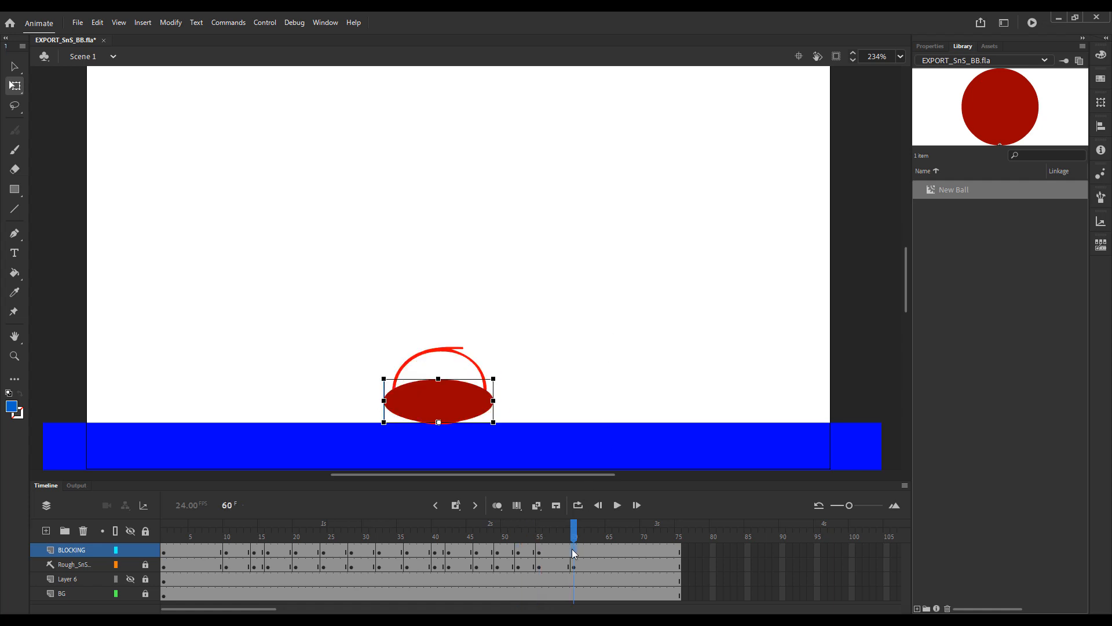
key("F6")
left_click(519, 377)
left_click(460, 400)
key("ctrl+shift+z")
left_click_drag(457, 407, 461, 388)
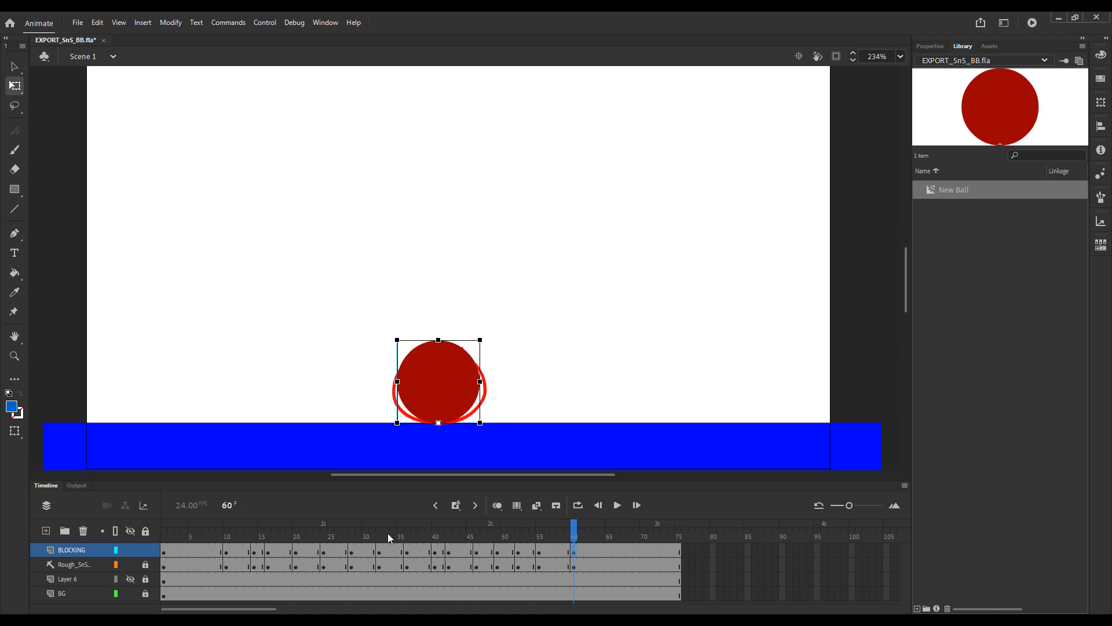
Copy the round-ball keyframe at frame 1 on the BLOCKING layer and paste it over frame 60.
left_click(165, 550)
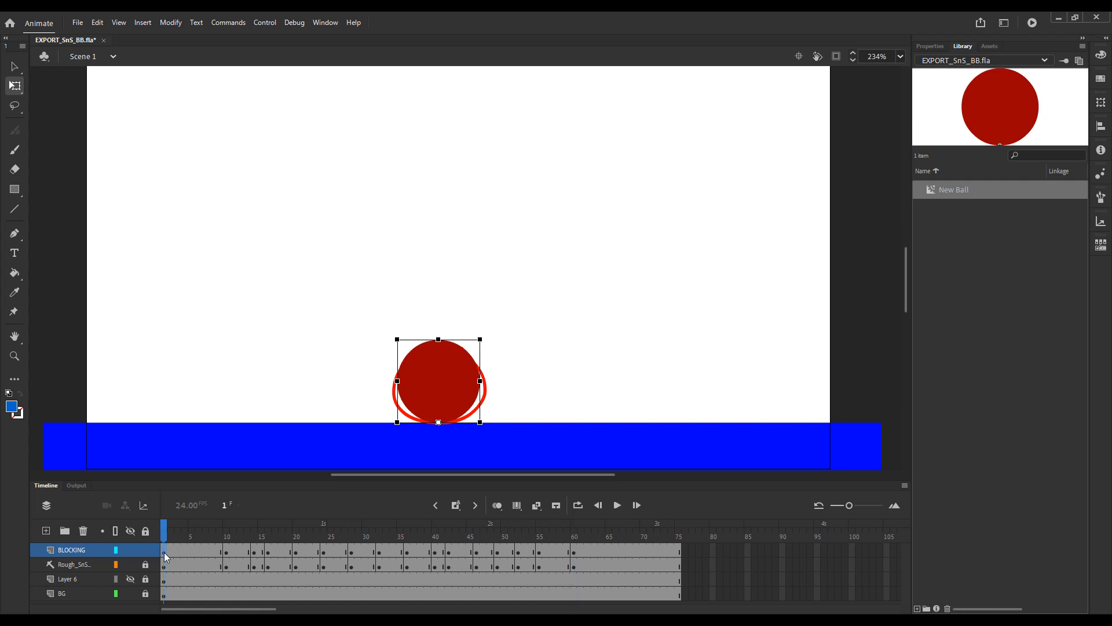
right_click(165, 552)
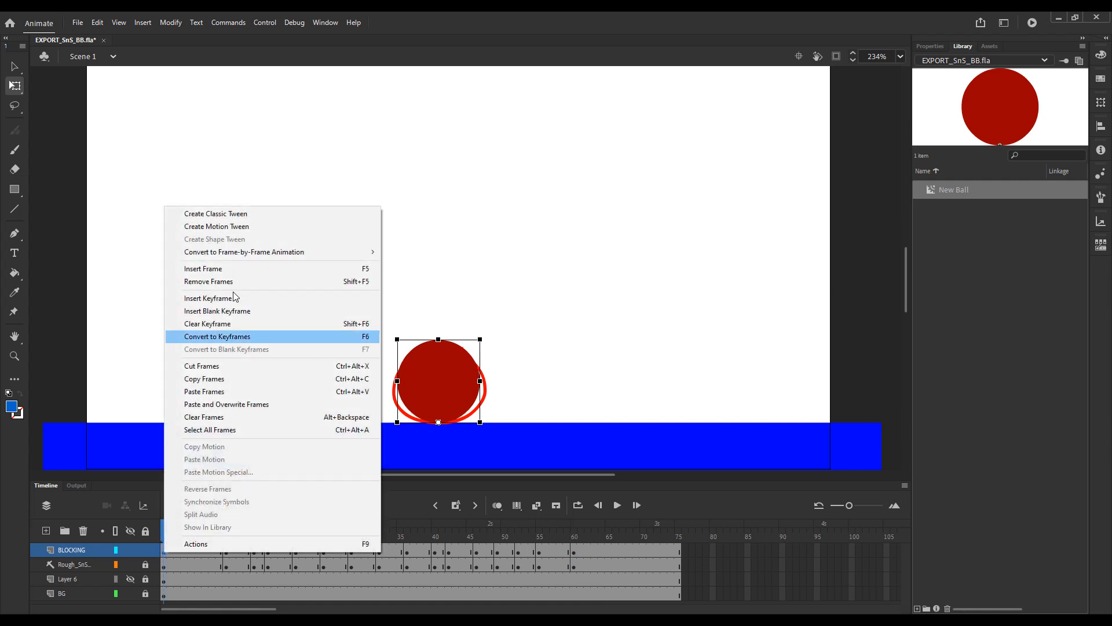
left_click(229, 379)
left_click(575, 553)
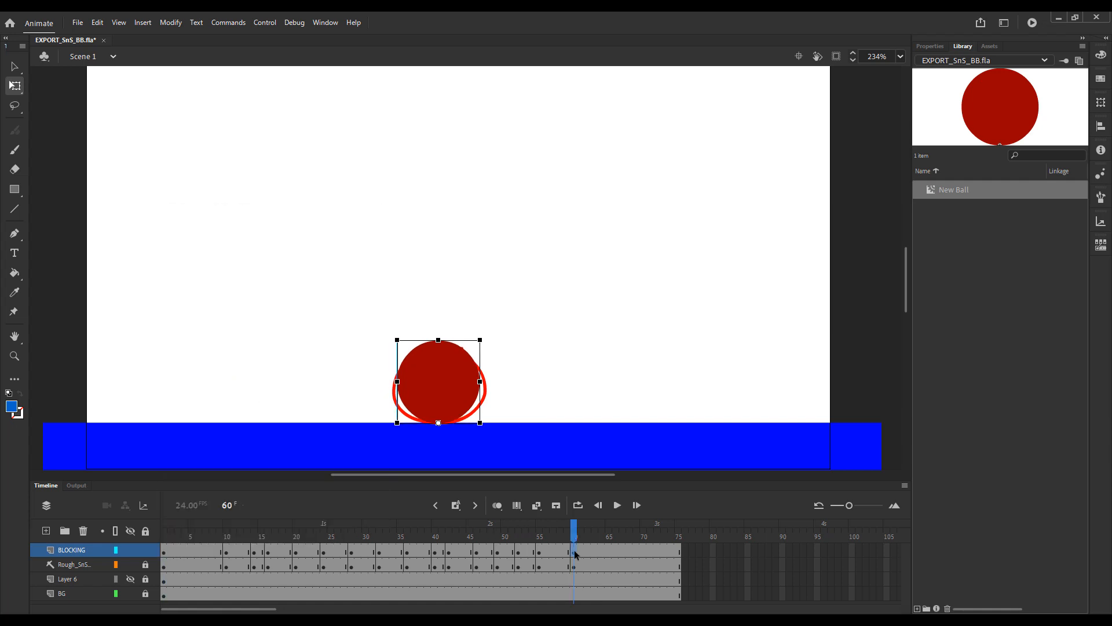
right_click(576, 553)
left_click(592, 389)
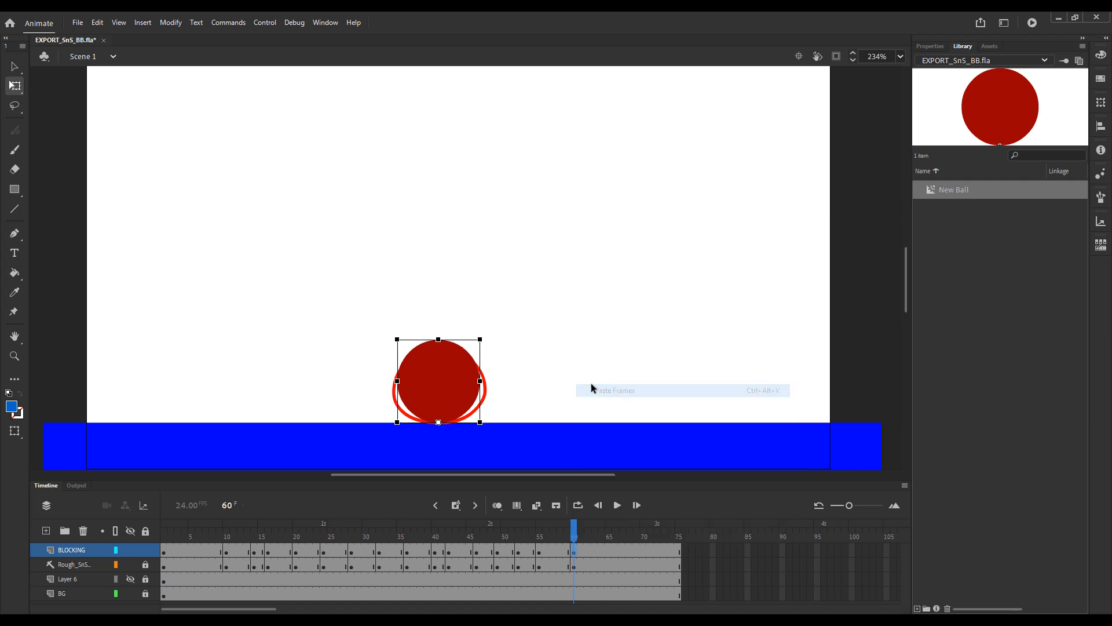
left_click(560, 201)
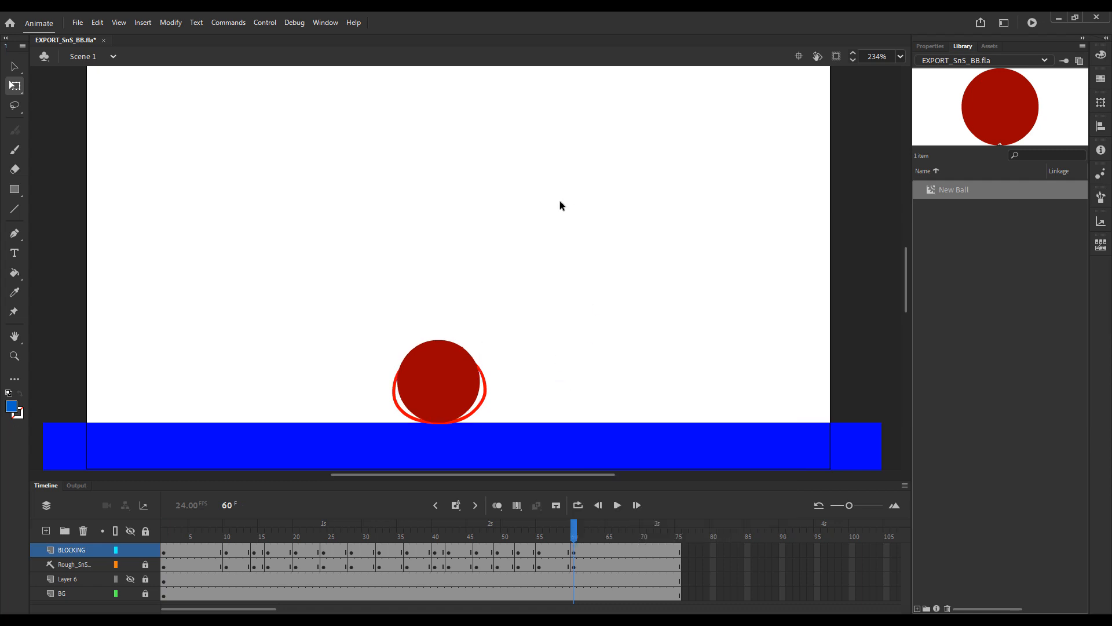
Hide the rough sketch layer and play back the blocked ball animation.
left_click(130, 563)
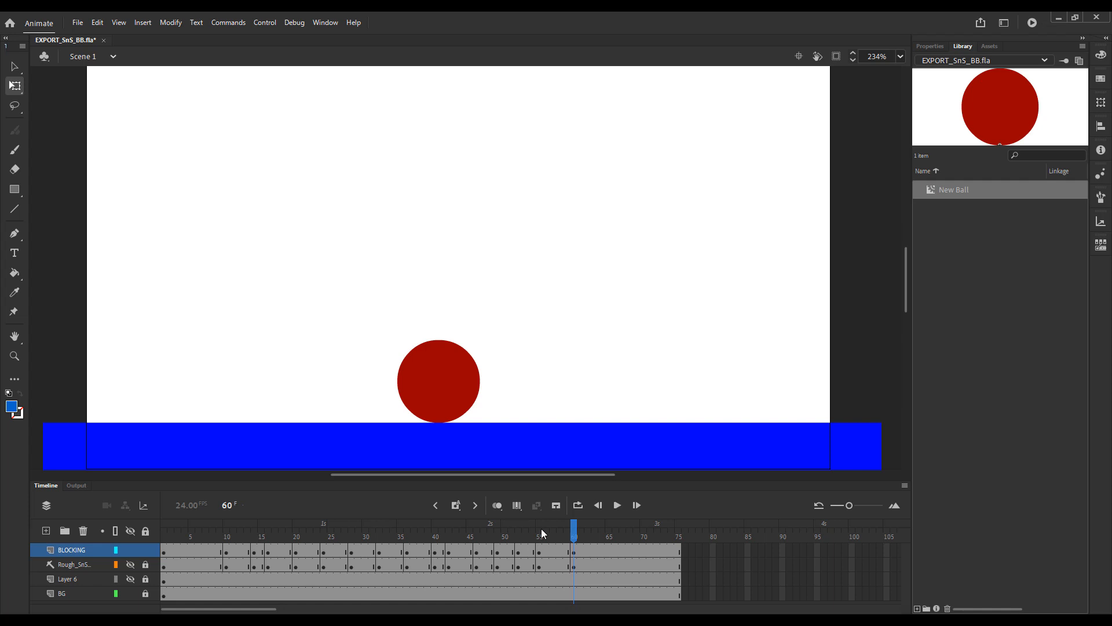
key("Return")
key("Return")
key("Return")
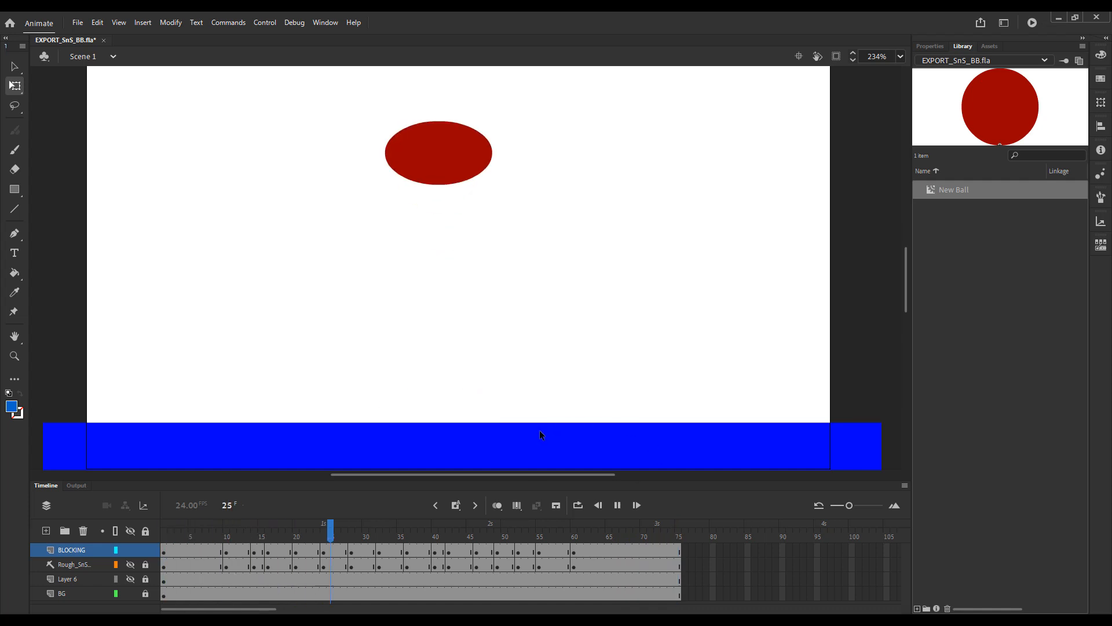